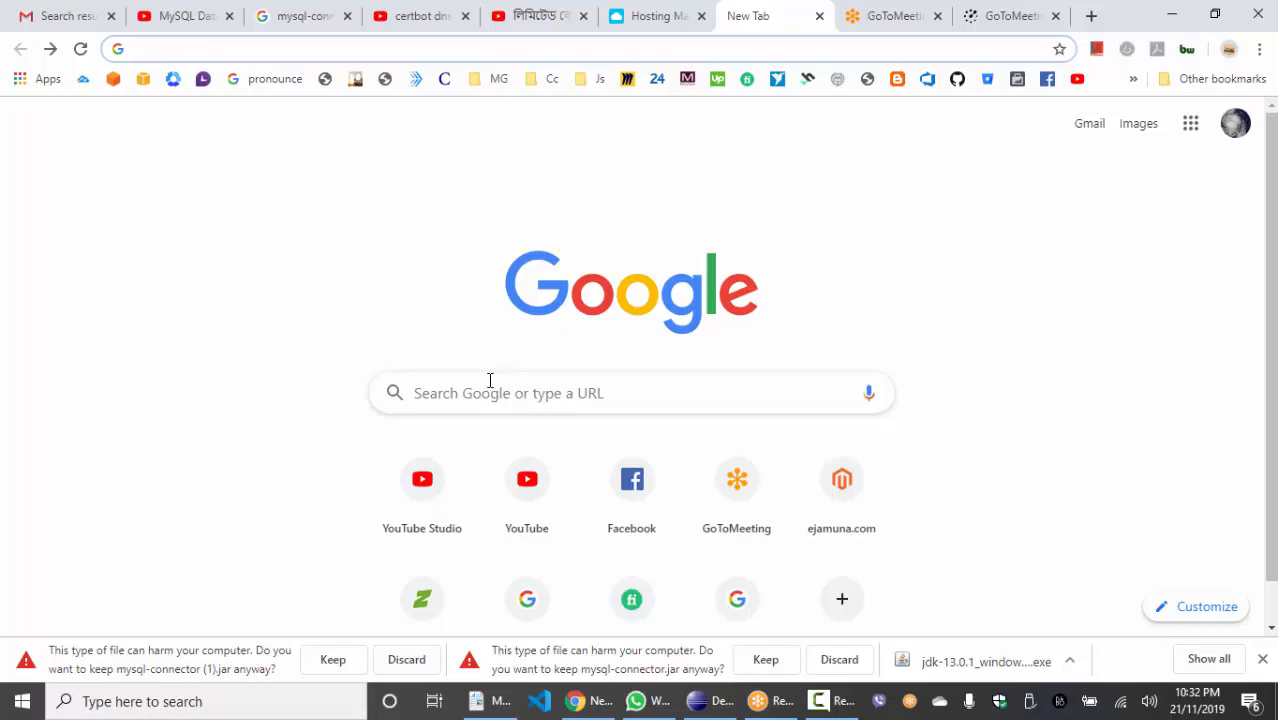
Return to the Google results for "java jdk 12 download 64 bit" and highlight "64 bit" in the query.
{"action": "left_click", "coordinate": [52, 49]}
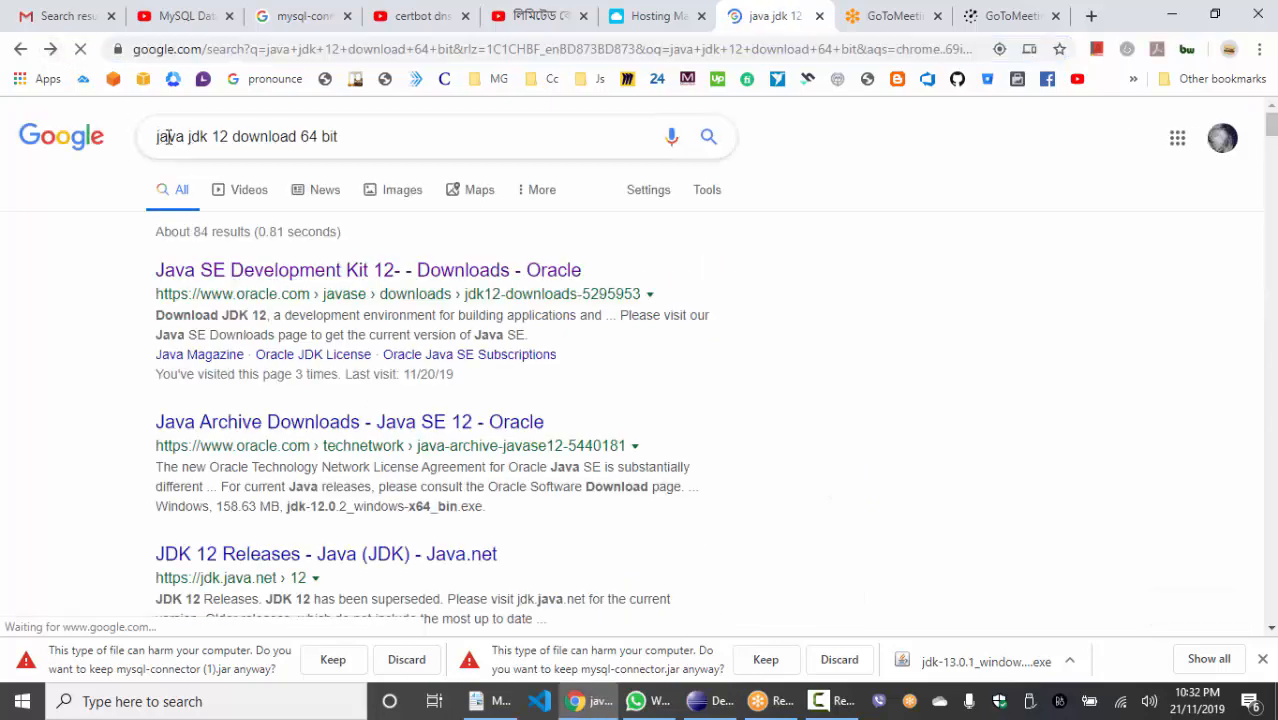
{"action": "left_click_drag", "start_coordinate": [157, 136], "coordinate": [307, 140]}
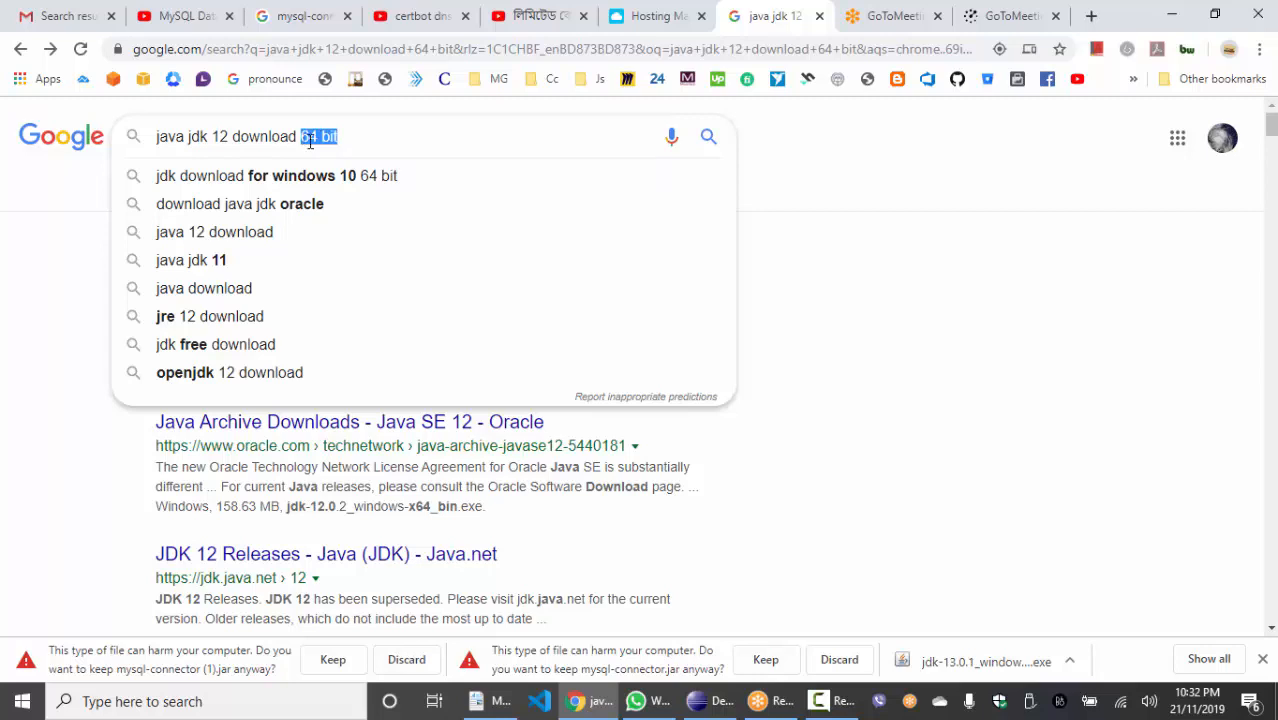
Check the Windows system type in the properties of This PC, then close the System and File Explorer windows.
{"action": "left_click", "coordinate": [242, 701]}
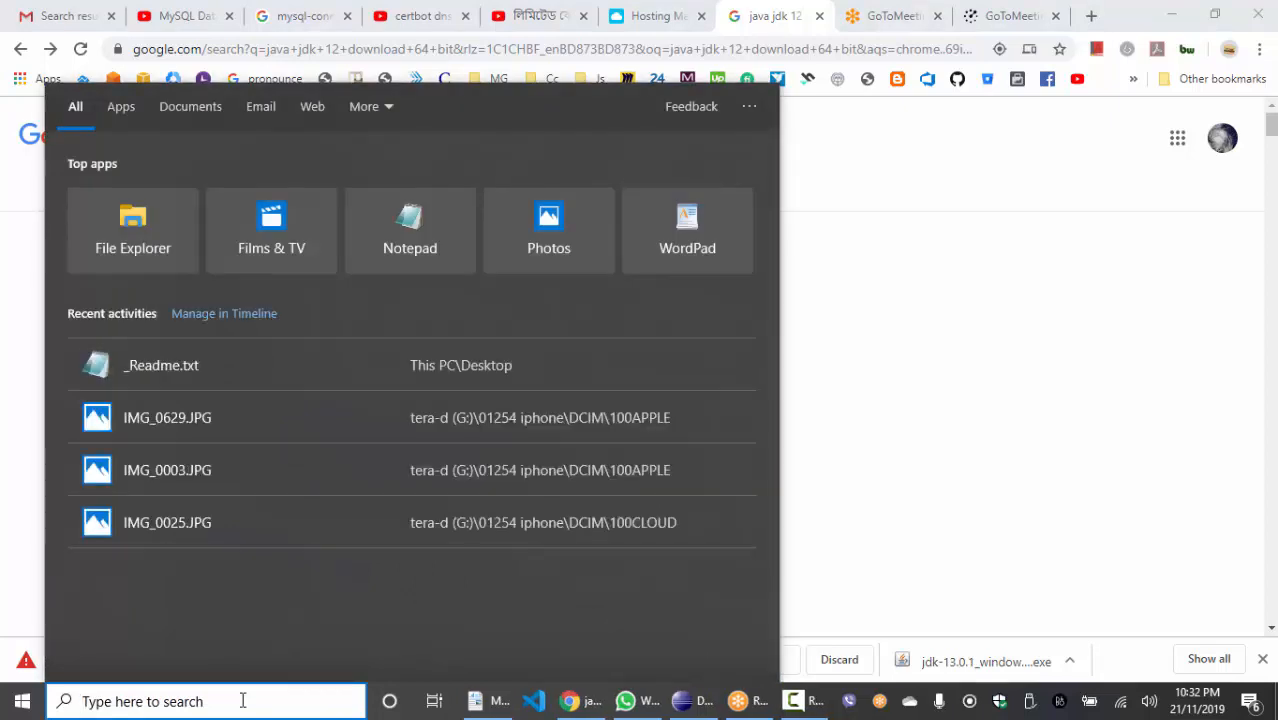
{"action": "type", "text": "my"}
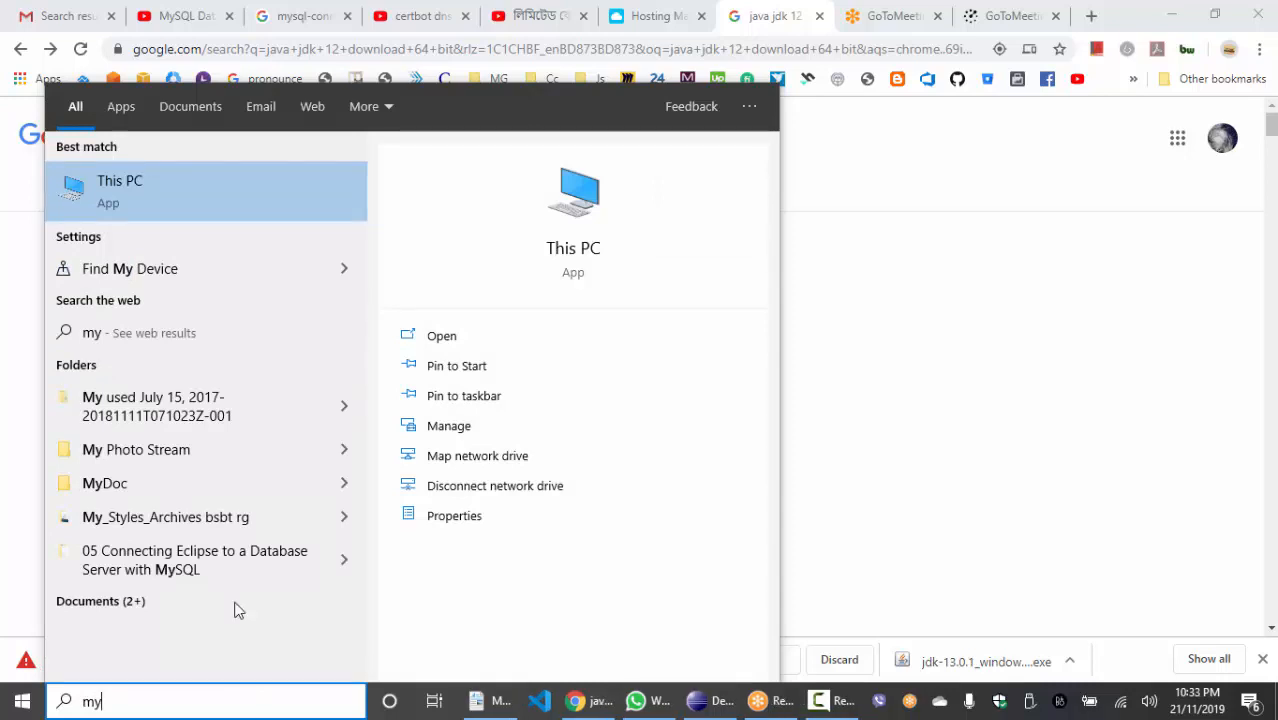
{"action": "left_click", "coordinate": [115, 213]}
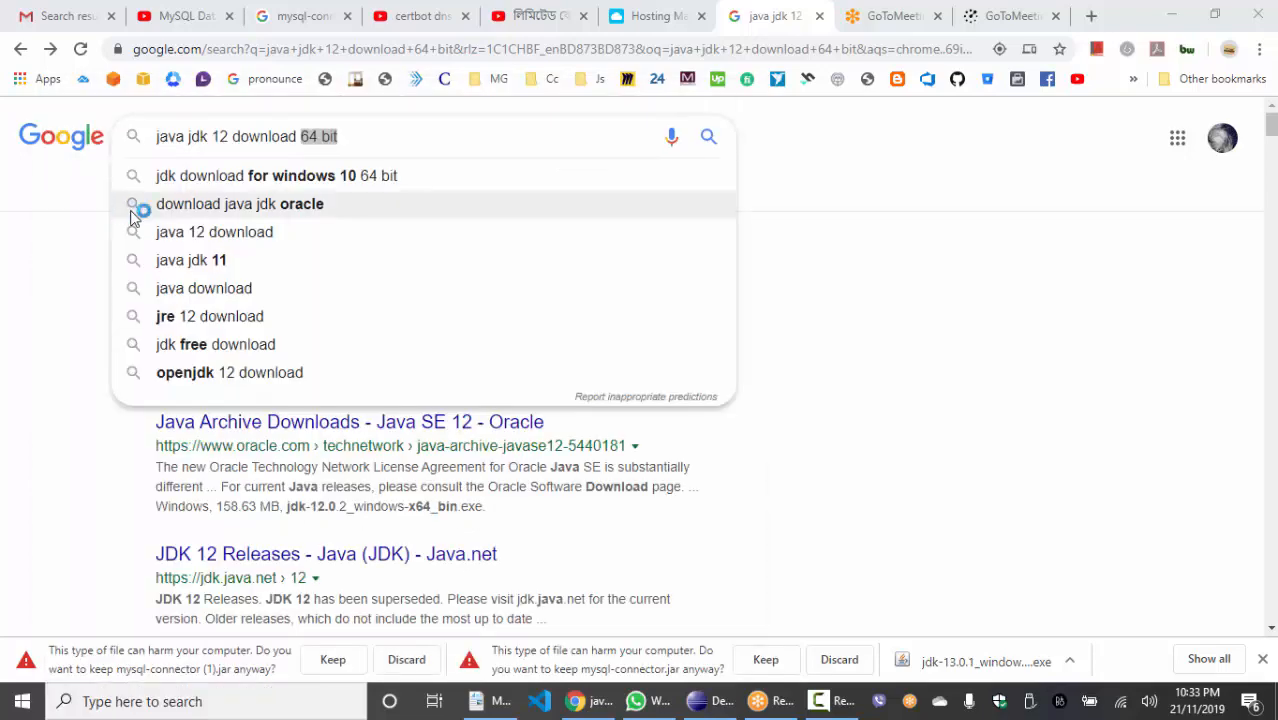
{"action": "right_click", "coordinate": [84, 368]}
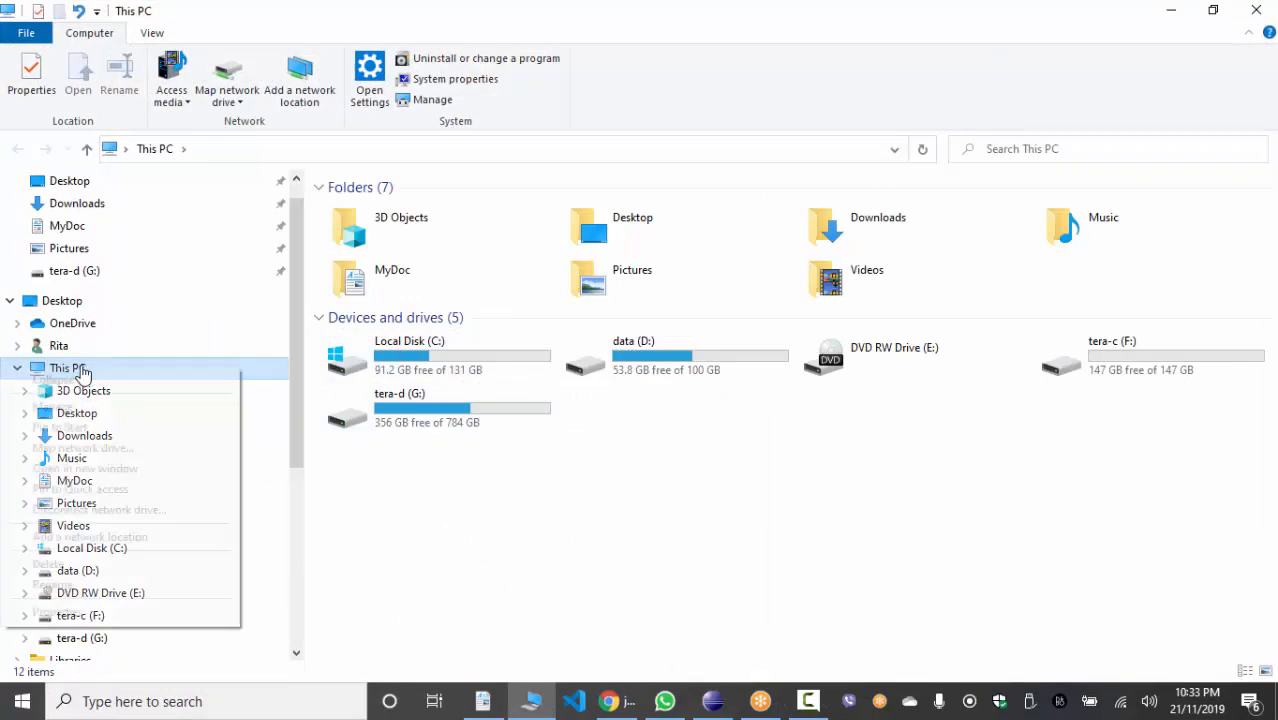
{"action": "left_click", "coordinate": [106, 610]}
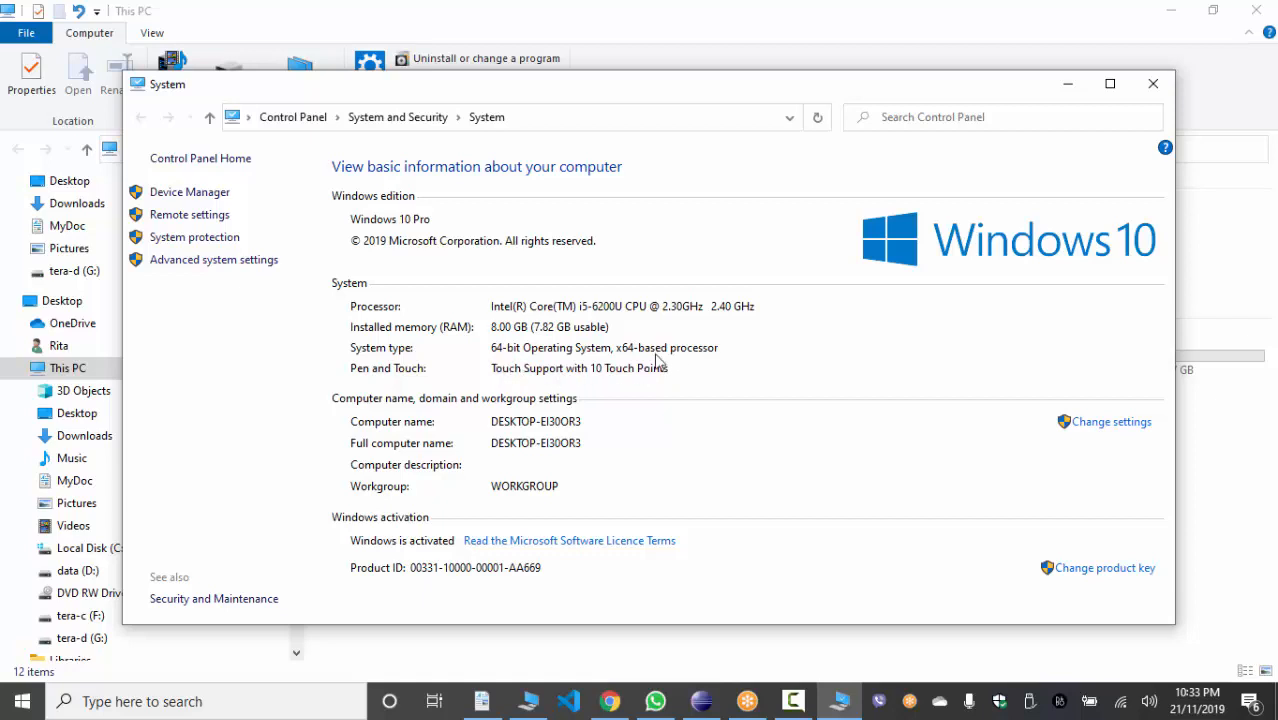
{"action": "left_click", "coordinate": [1152, 83]}
{"action": "left_click", "coordinate": [1258, 9]}
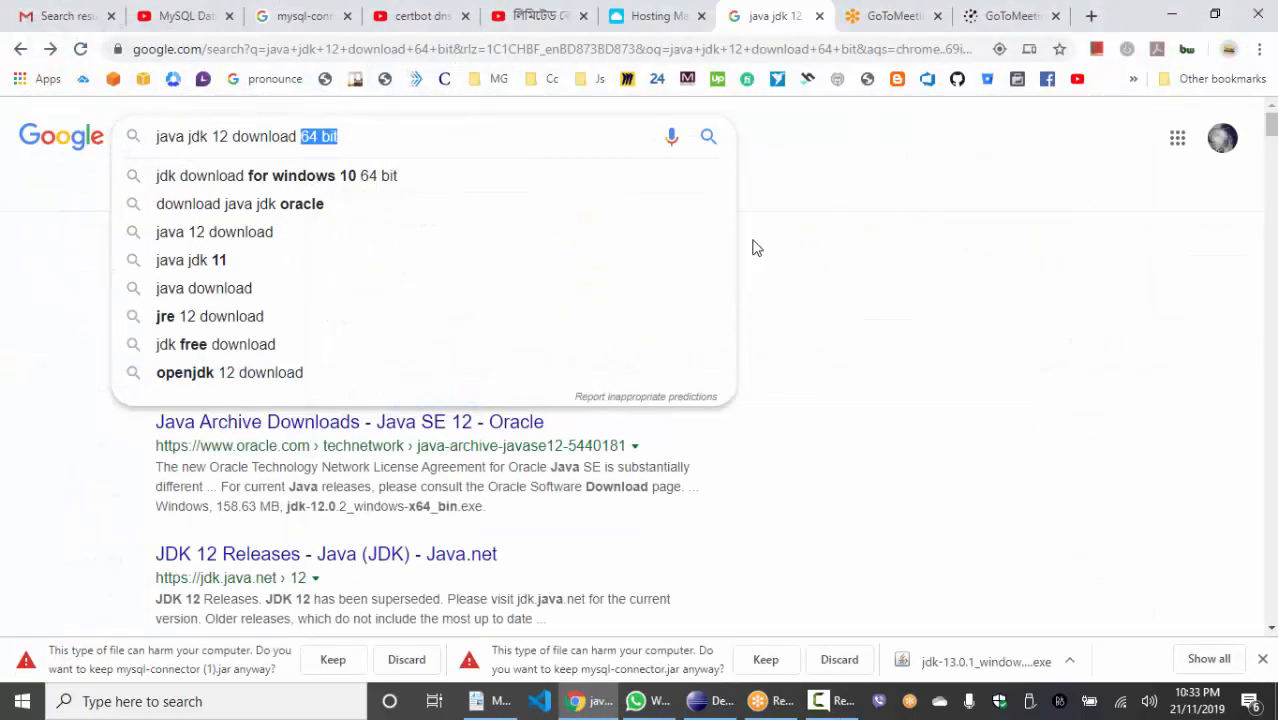
Open Oracle's Java SE Development Kit 12 downloads page from the search results.
{"action": "left_click", "coordinate": [378, 140]}
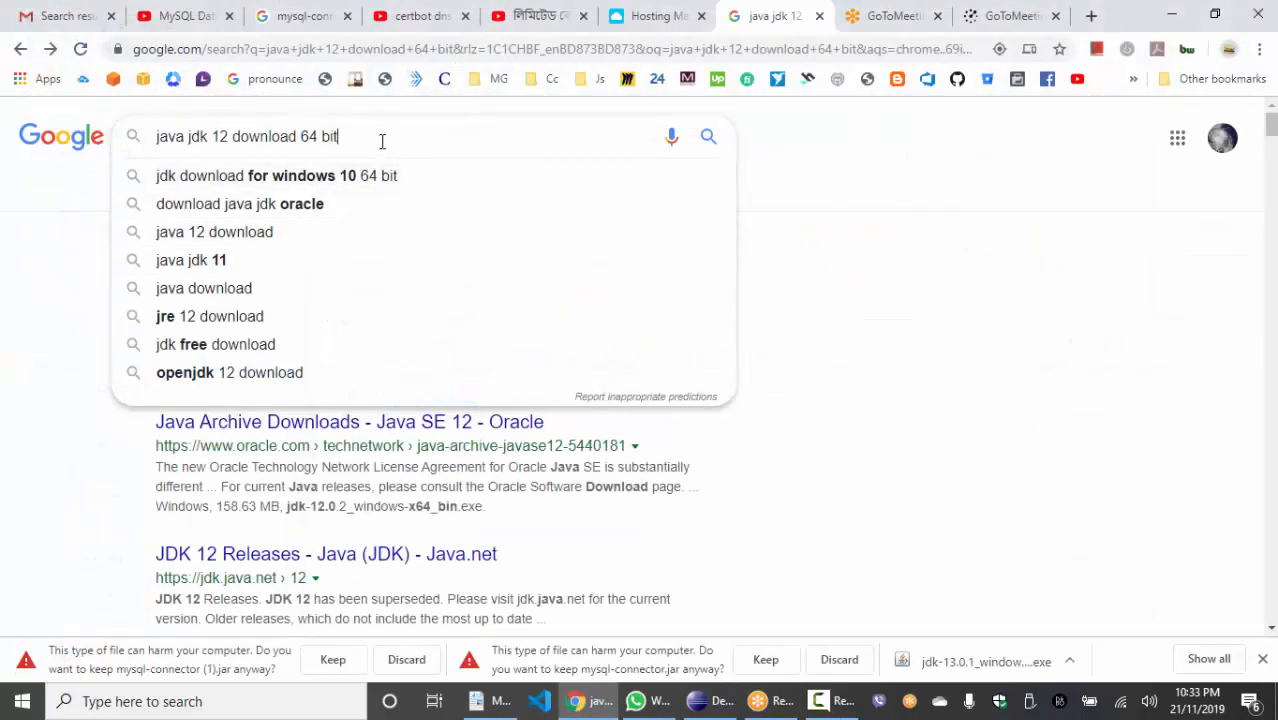
{"action": "double_click", "coordinate": [307, 138]}
{"action": "left_click", "coordinate": [803, 371]}
{"action": "left_click", "coordinate": [378, 140]}
{"action": "left_click", "coordinate": [785, 153]}
{"action": "left_click", "coordinate": [300, 271]}
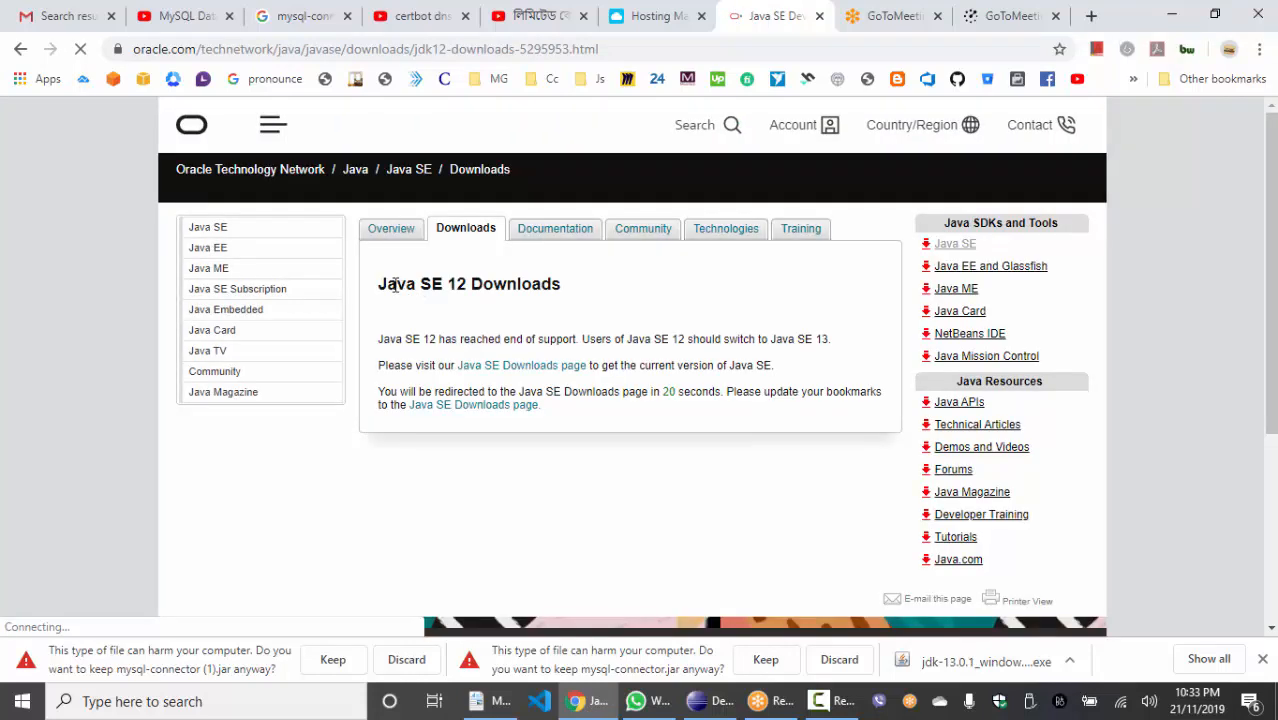
Go from the Java SE 12 Downloads notice to the current Java SE Downloads page.
{"action": "left_click_drag", "start_coordinate": [387, 284], "coordinate": [444, 284]}
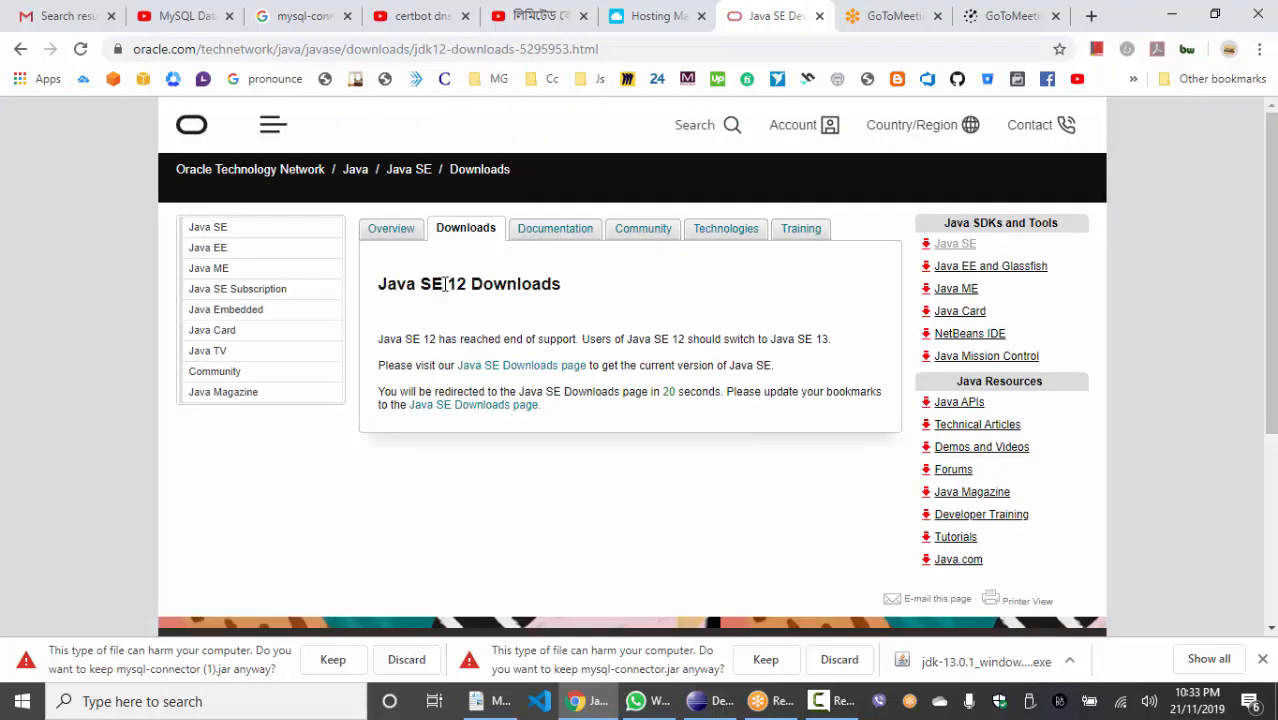
{"action": "double_click", "coordinate": [432, 284]}
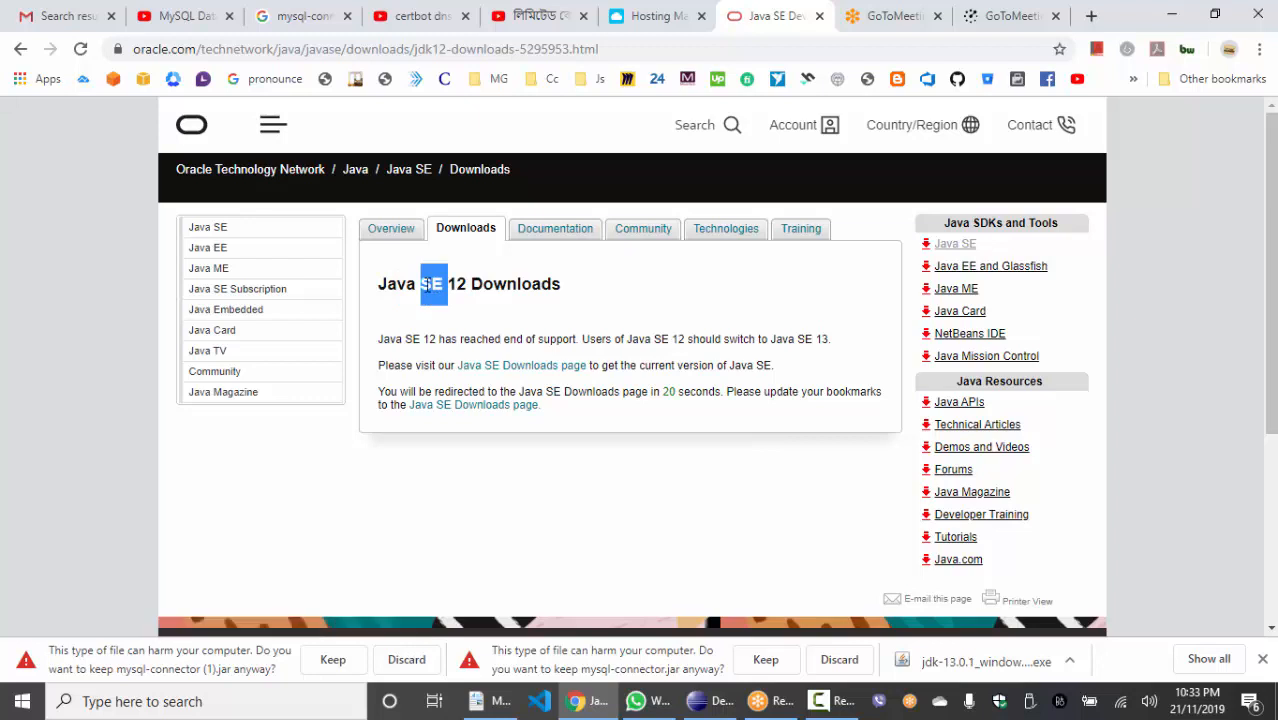
{"action": "left_click", "coordinate": [555, 300]}
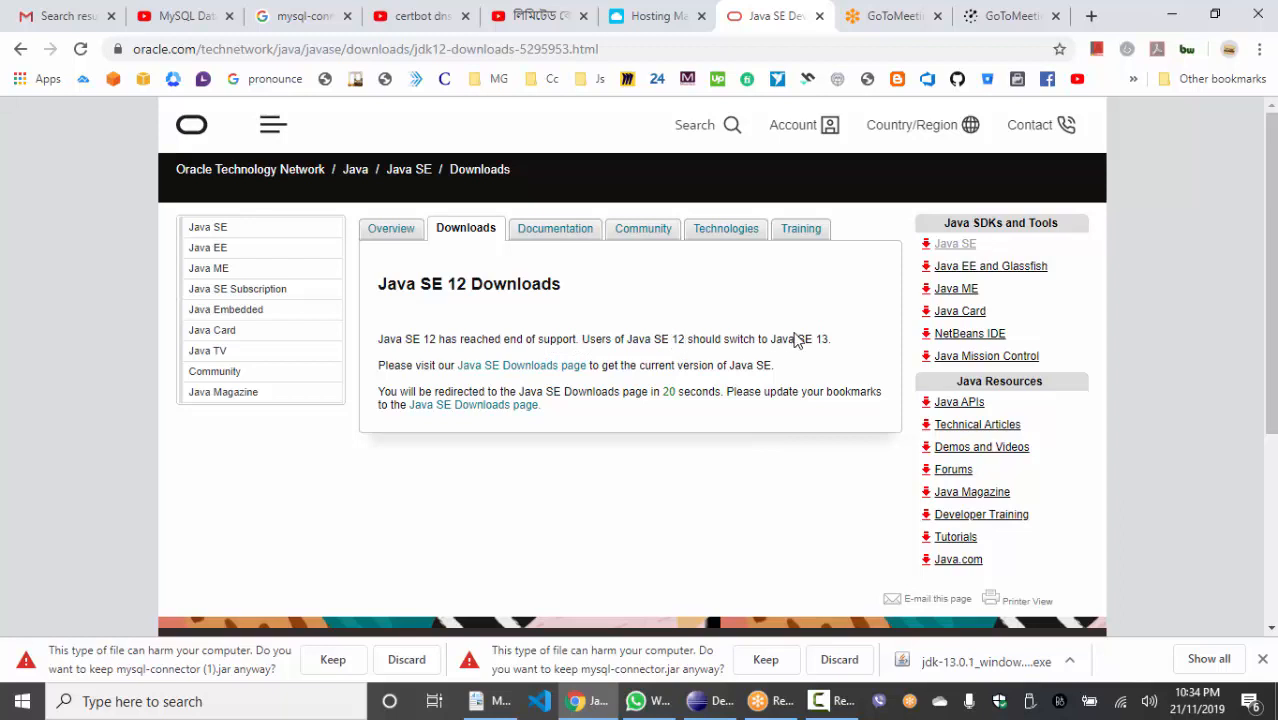
{"action": "left_click", "coordinate": [552, 367]}
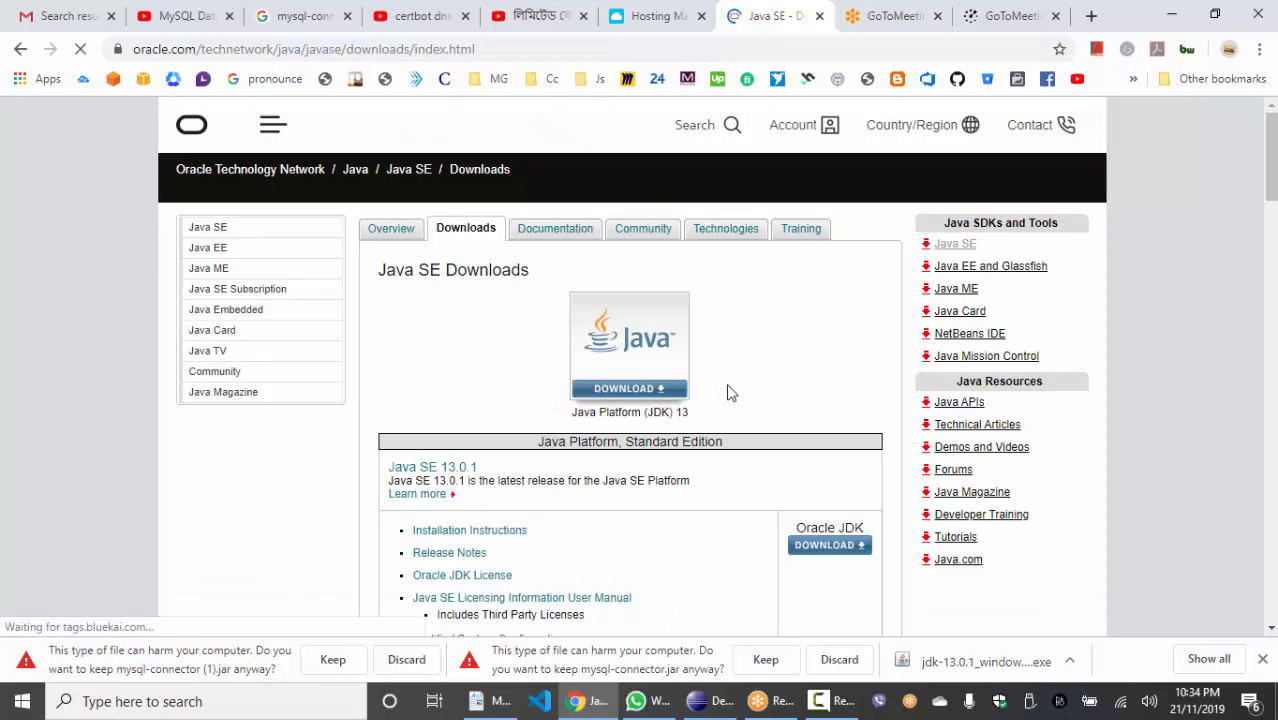
Examine the JDK releases offered on the Java SE Downloads page and the site's account option.
{"action": "scroll", "coordinate": [728, 393], "scroll_direction": "down", "scroll_amount": 1}
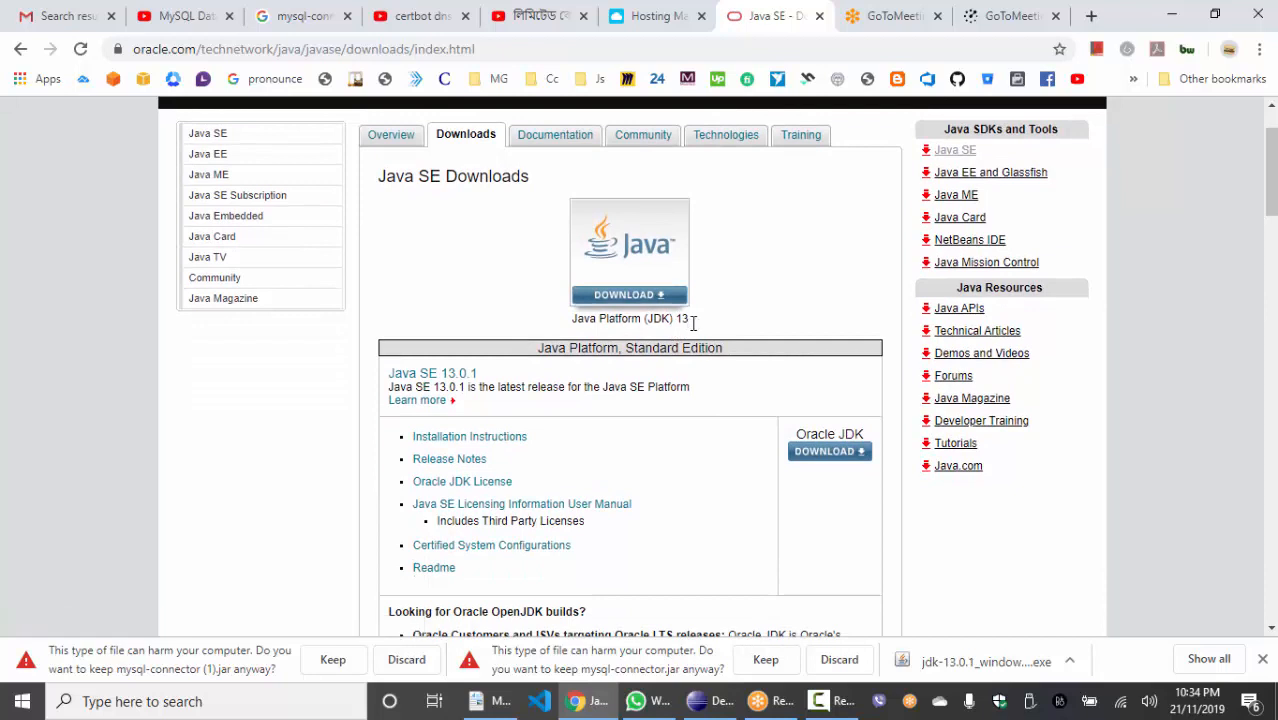
{"action": "left_click_drag", "start_coordinate": [690, 321], "coordinate": [580, 321]}
{"action": "left_click", "coordinate": [602, 319]}
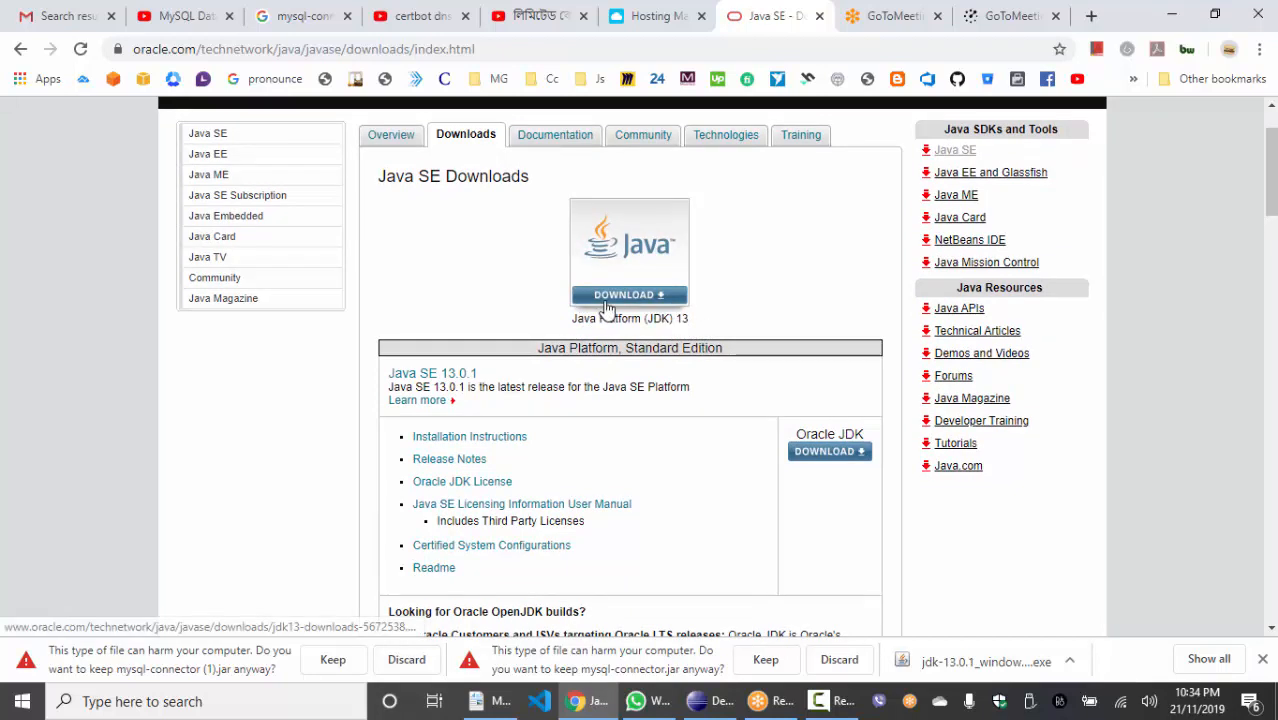
{"action": "scroll", "coordinate": [717, 479], "scroll_direction": "down", "scroll_amount": 4}
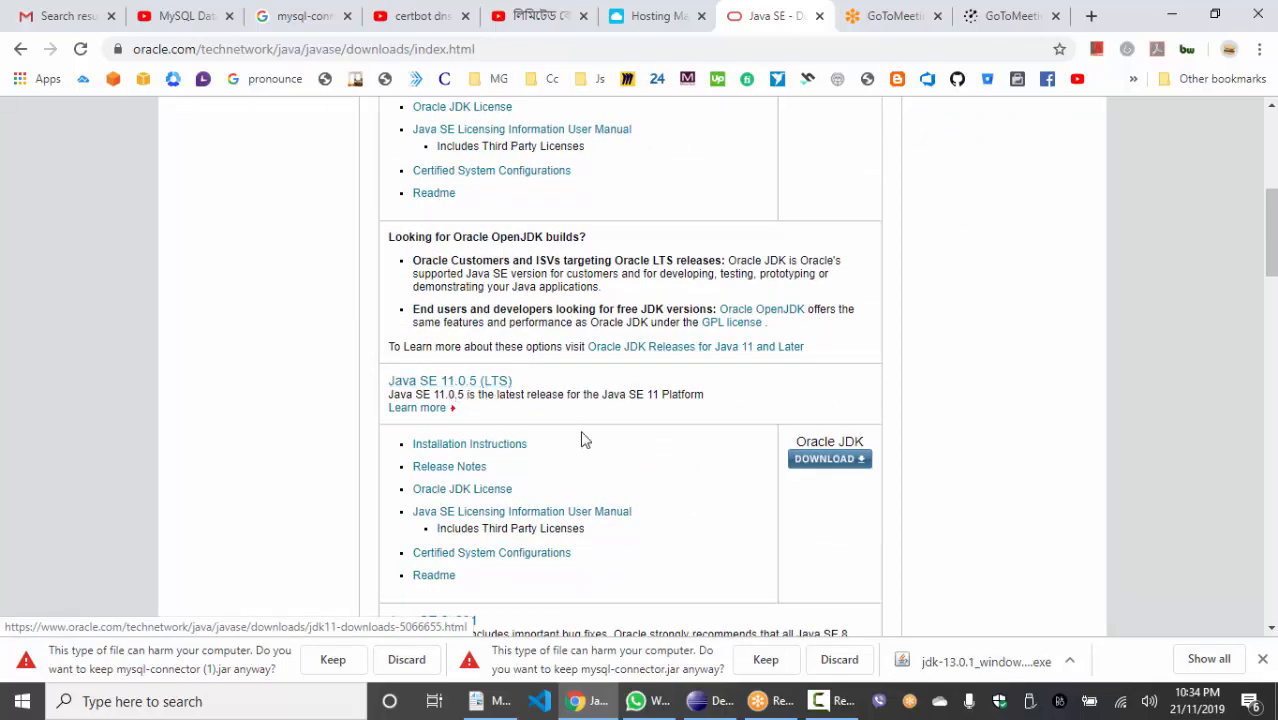
{"action": "scroll", "coordinate": [582, 437], "scroll_direction": "down", "scroll_amount": 4}
{"action": "scroll", "coordinate": [545, 425], "scroll_direction": "down", "scroll_amount": 1}
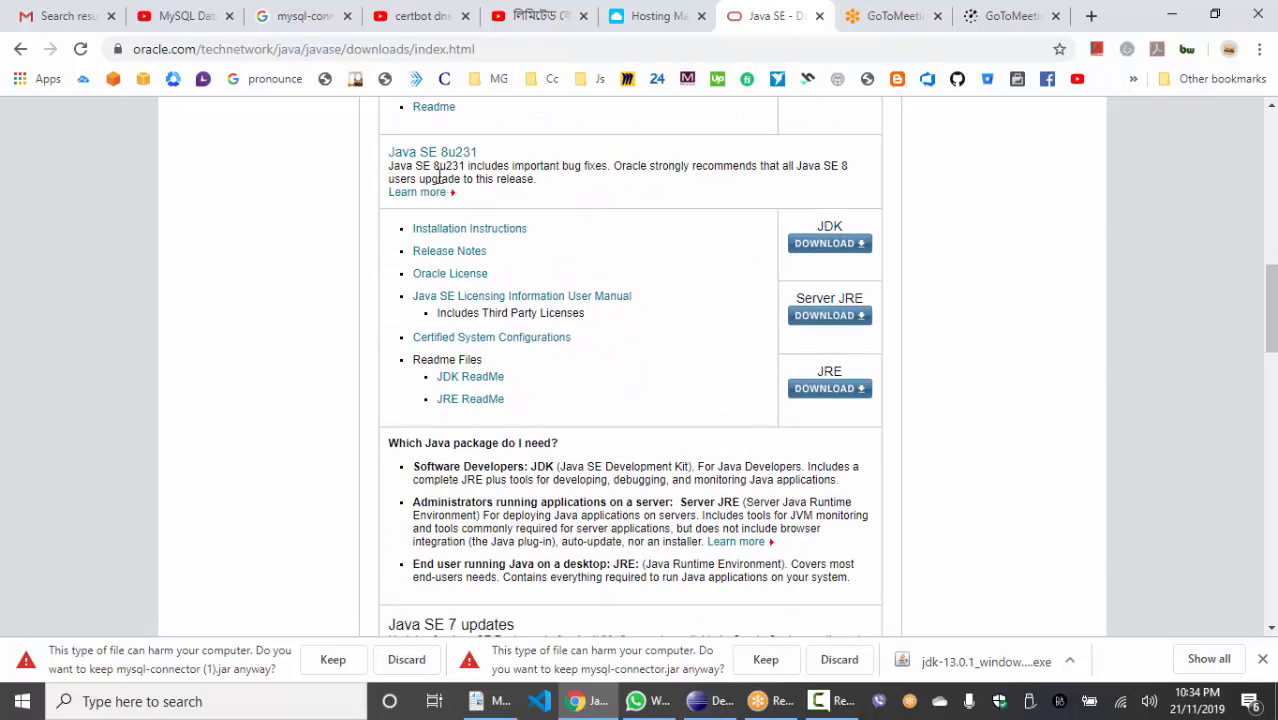
{"action": "scroll", "coordinate": [639, 371], "scroll_direction": "up", "scroll_amount": 7}
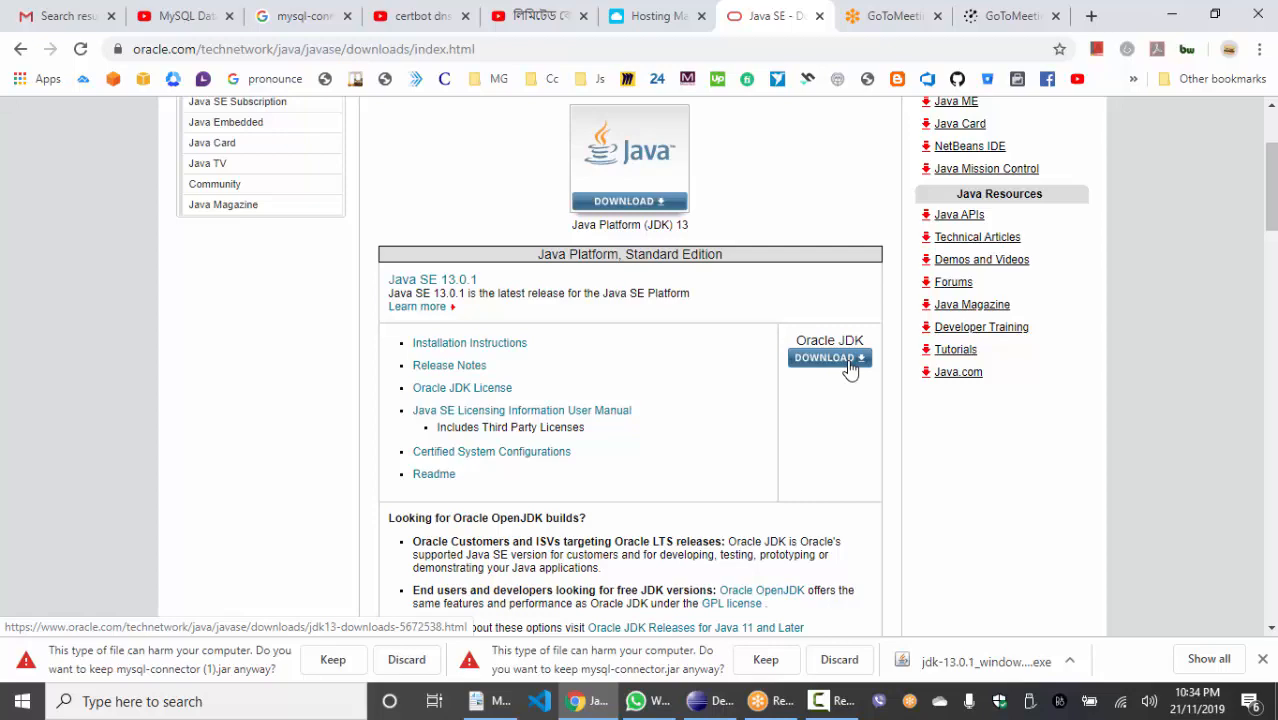
{"action": "scroll", "coordinate": [848, 368], "scroll_direction": "up", "scroll_amount": 2}
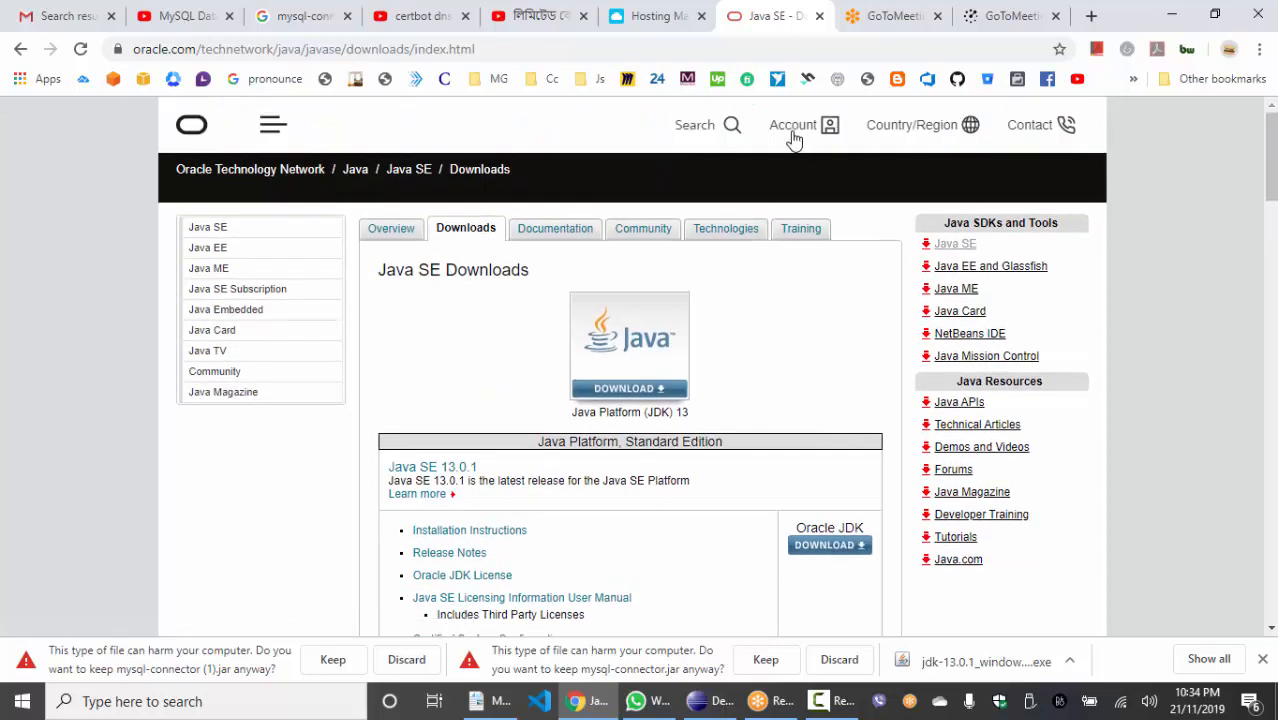
{"action": "left_click", "coordinate": [793, 130]}
{"action": "mouse_move", "coordinate": [817, 140]}
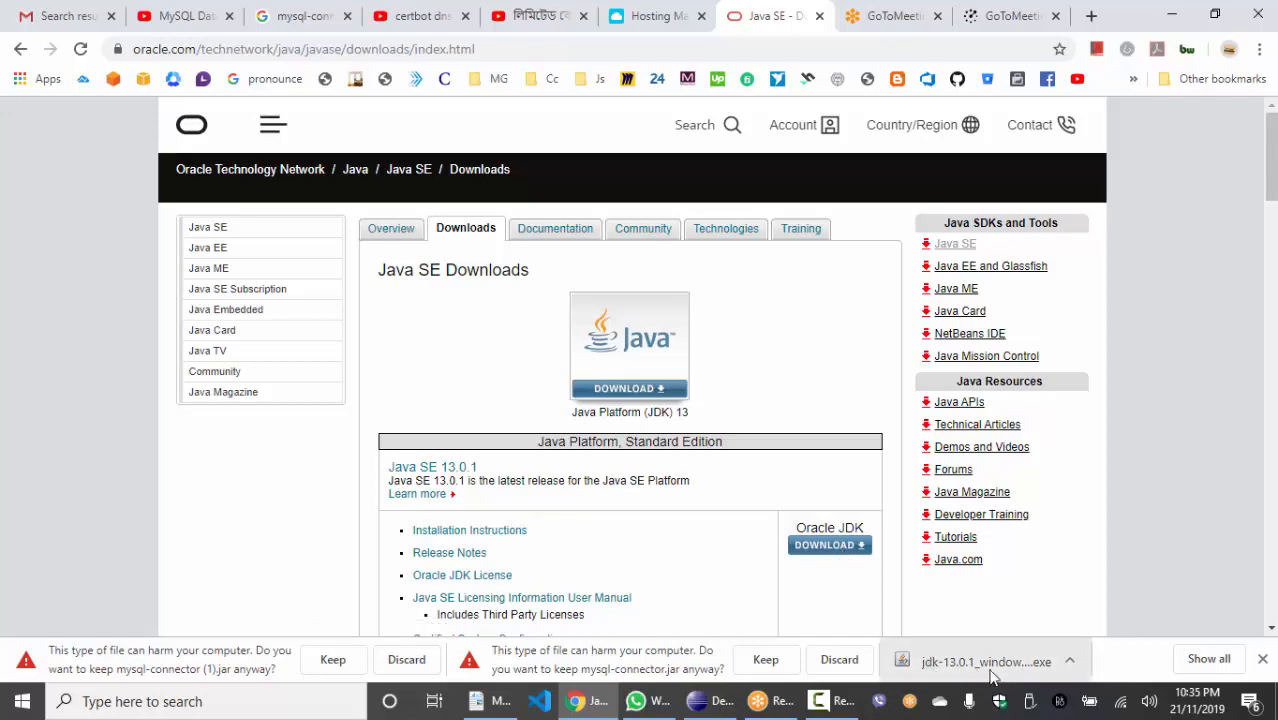
Switch to the desktop and launch the downloaded installer jdk-13.0.1_windows-x64_bin.exe.
{"action": "left_click", "coordinate": [614, 703]}
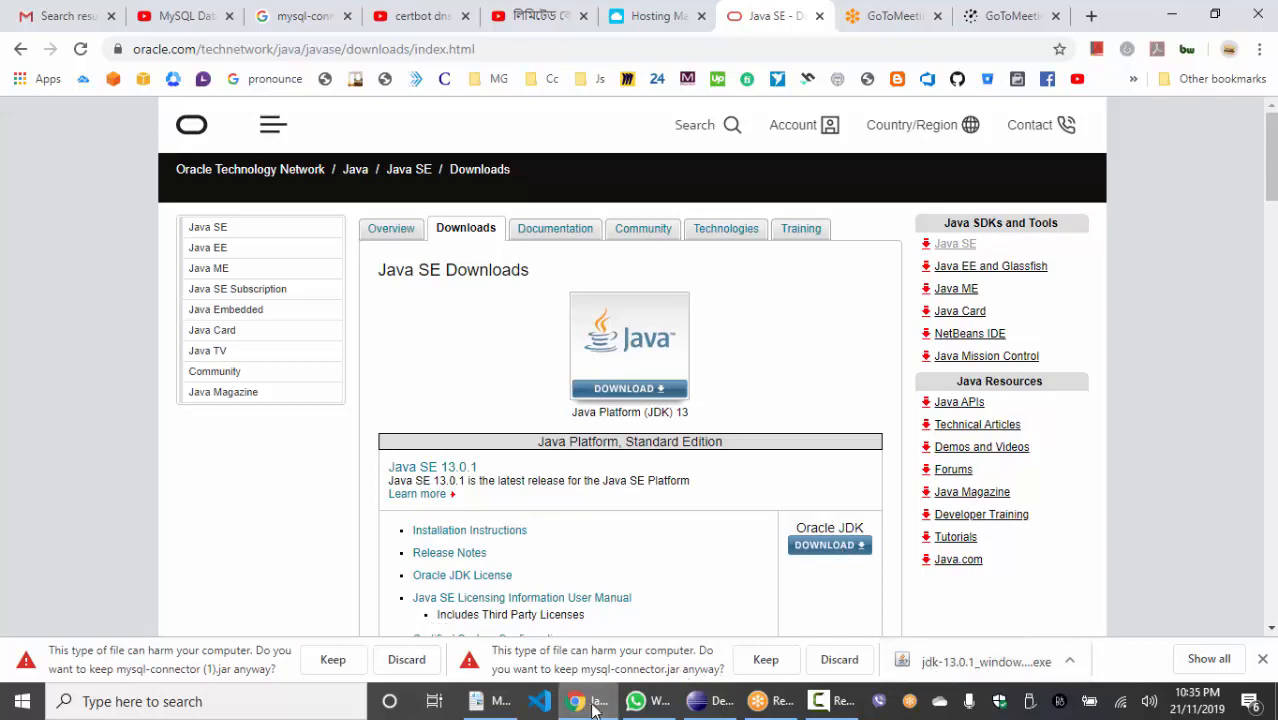
{"action": "left_click", "coordinate": [616, 437]}
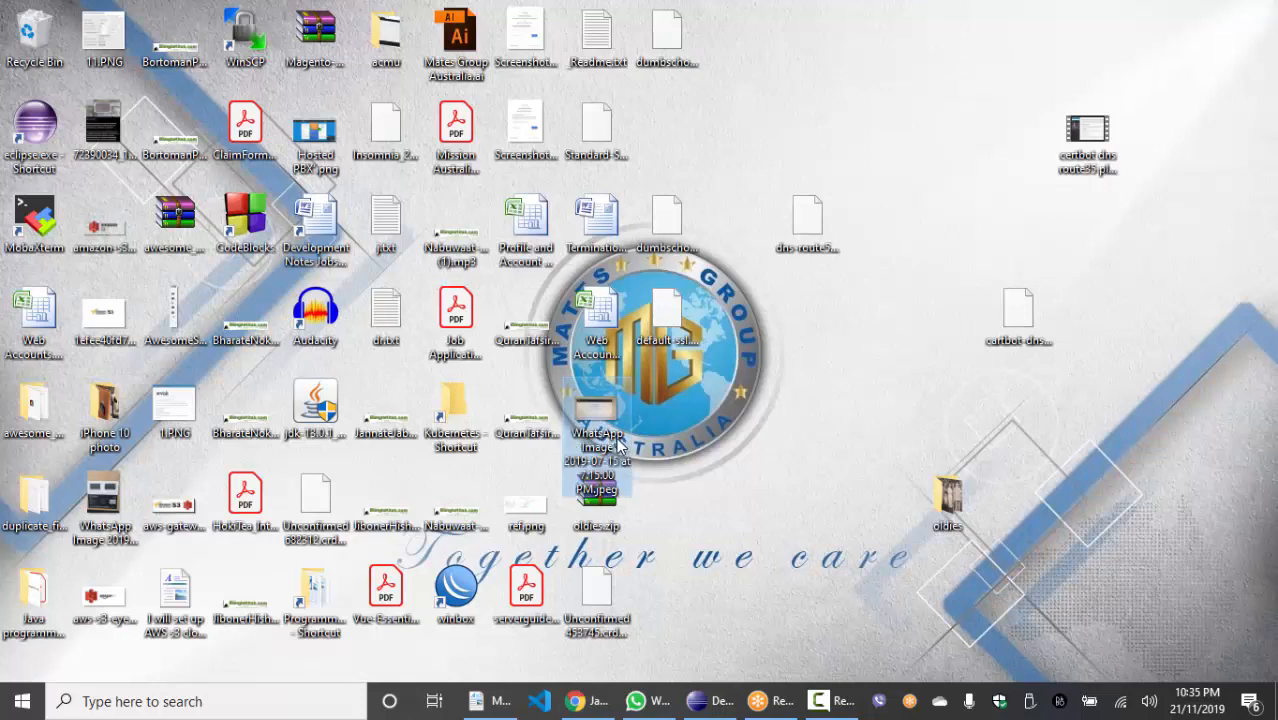
{"action": "key", "text": "j"}
{"action": "key", "text": "j"}
{"action": "key", "text": "j"}
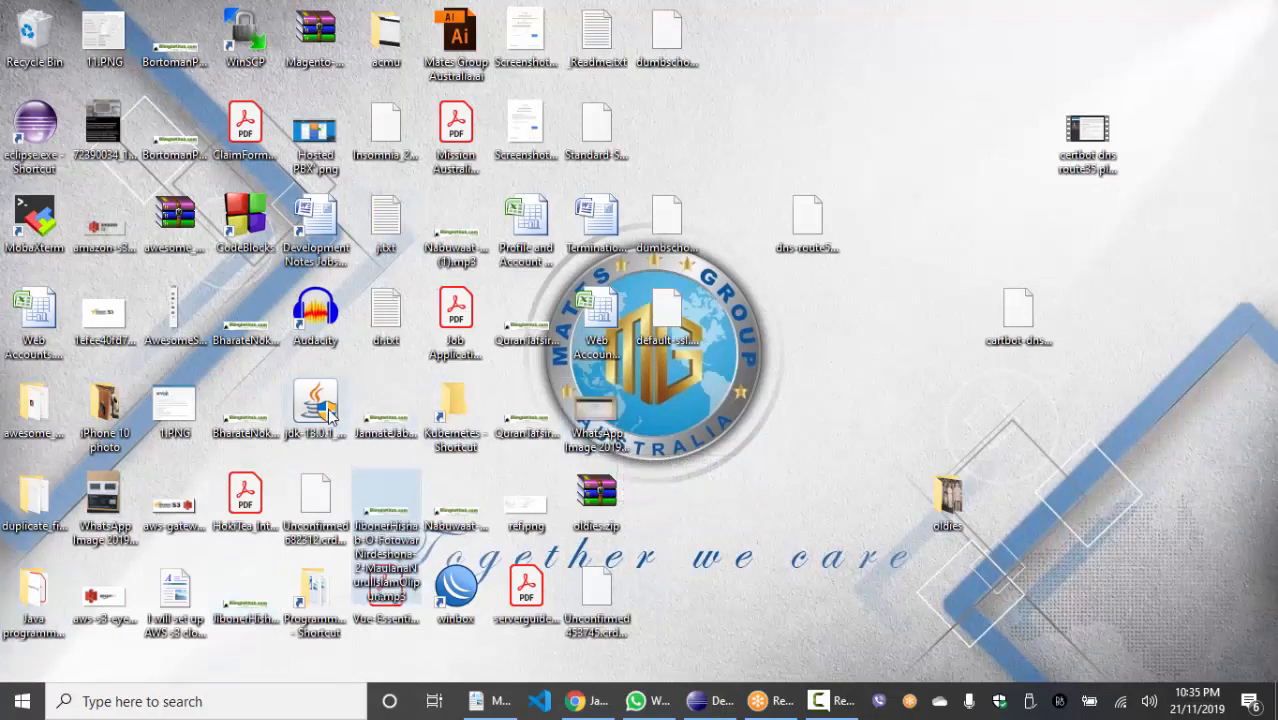
{"action": "left_click", "coordinate": [318, 415]}
{"action": "double_click", "coordinate": [320, 442]}
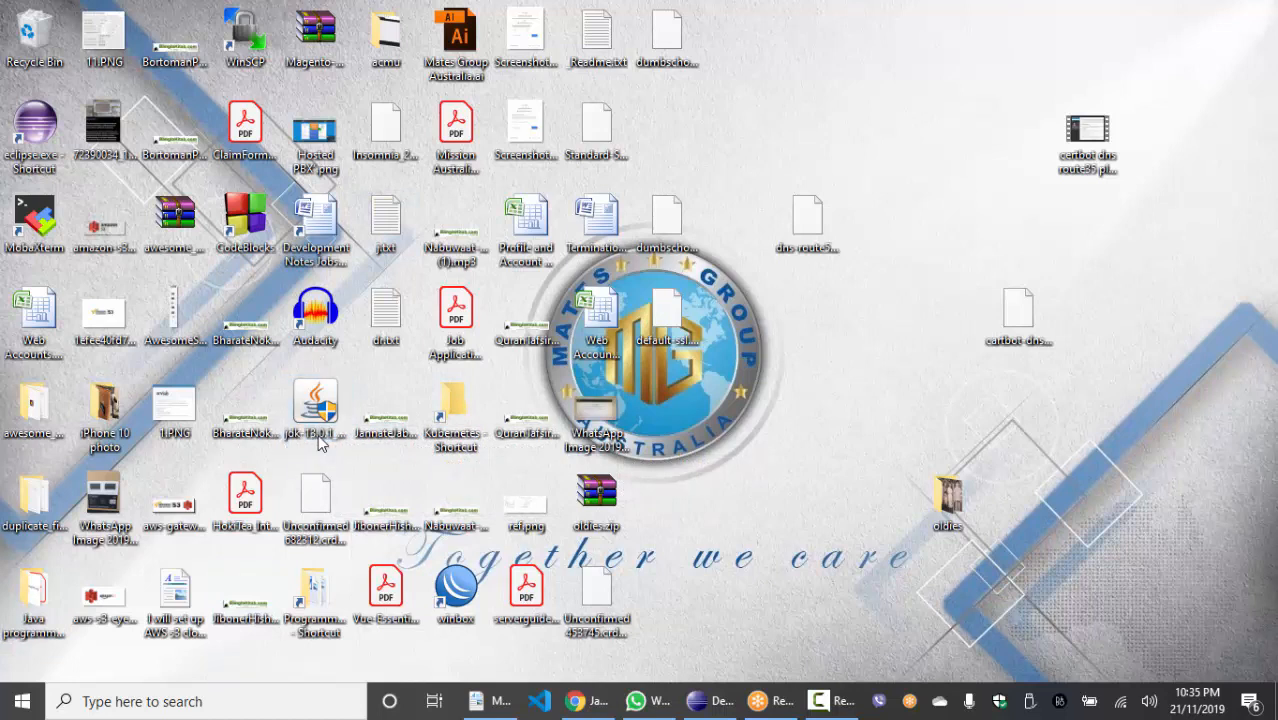
{"action": "left_click", "coordinate": [320, 443]}
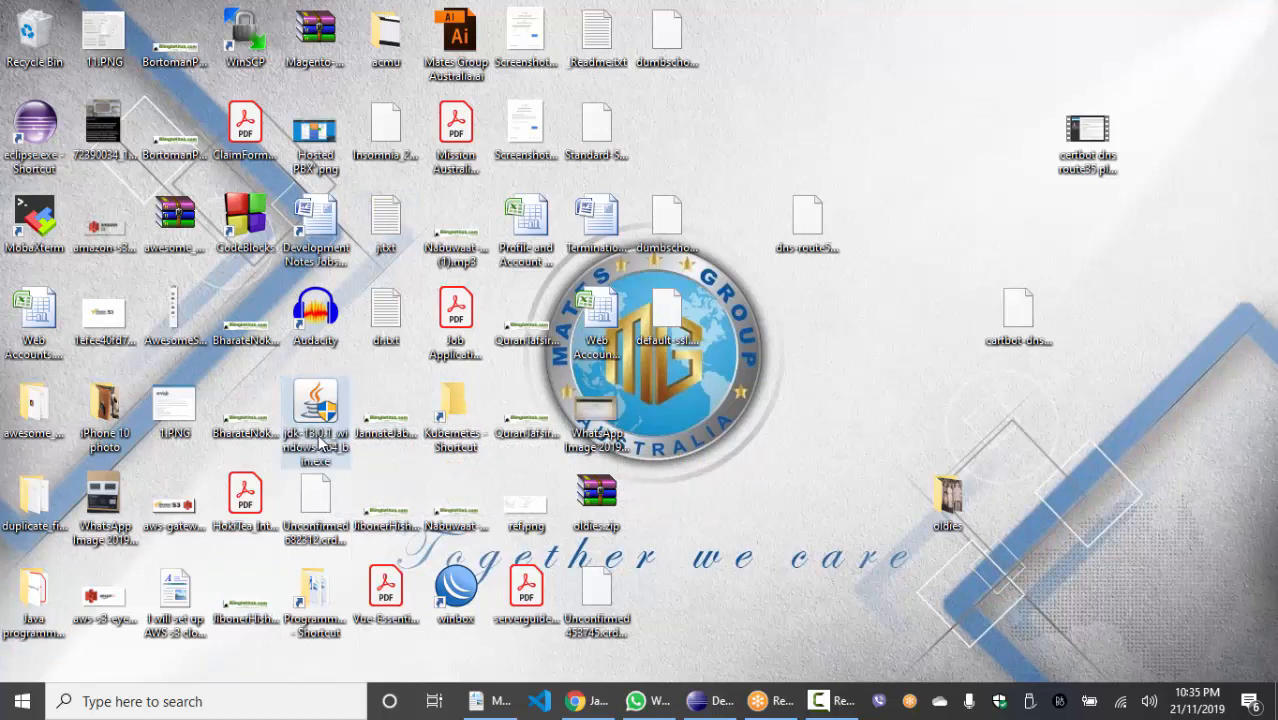
{"action": "double_click", "coordinate": [320, 442]}
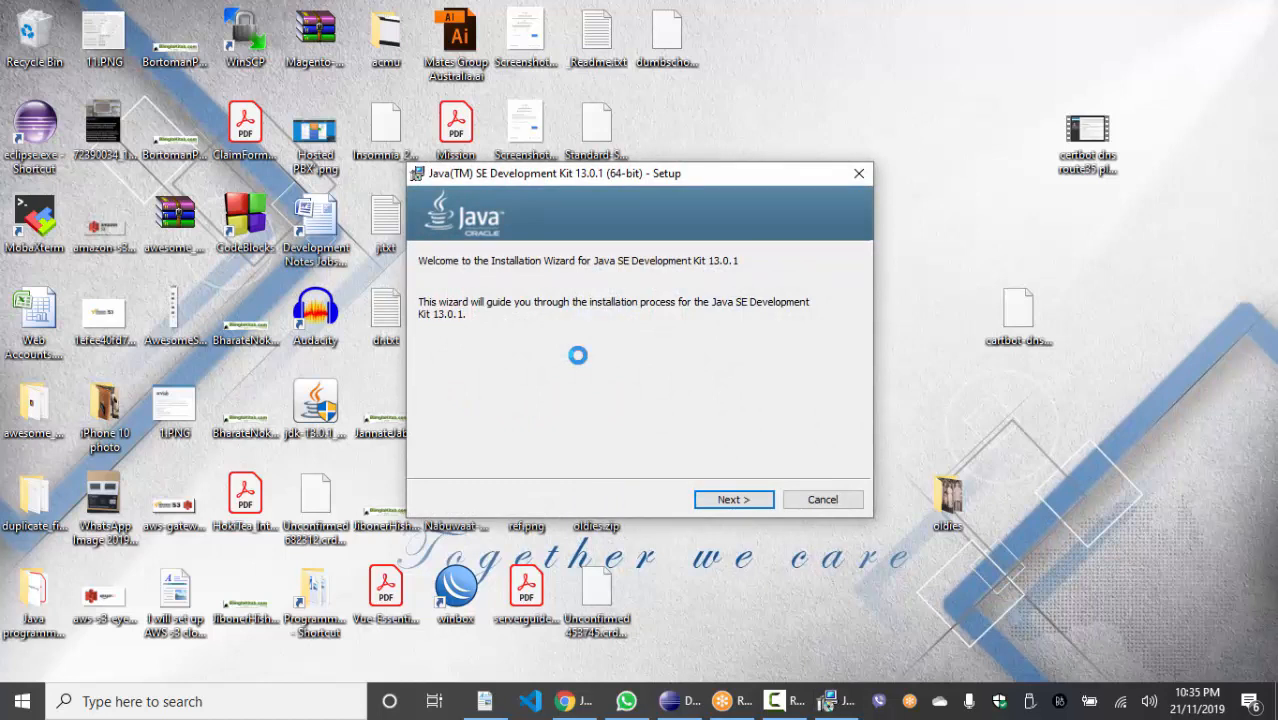
{"action": "left_click", "coordinate": [268, 702]}
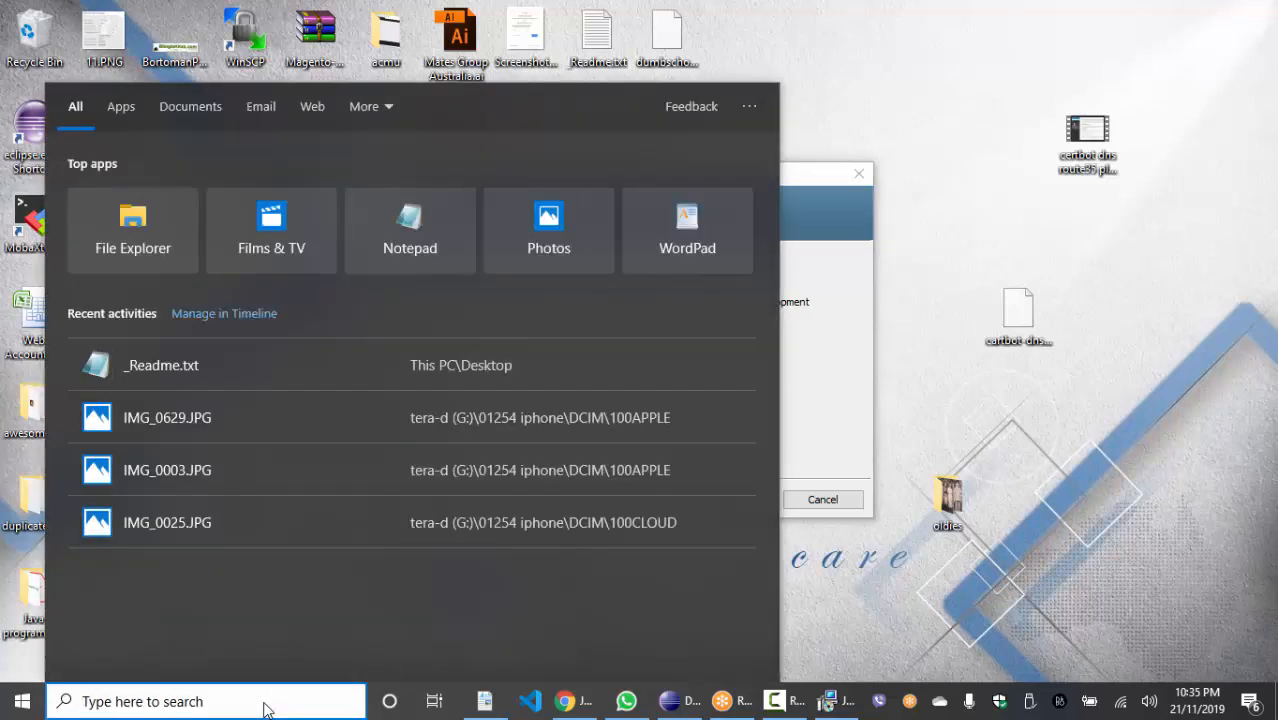
{"action": "type", "text": "uninsta"}
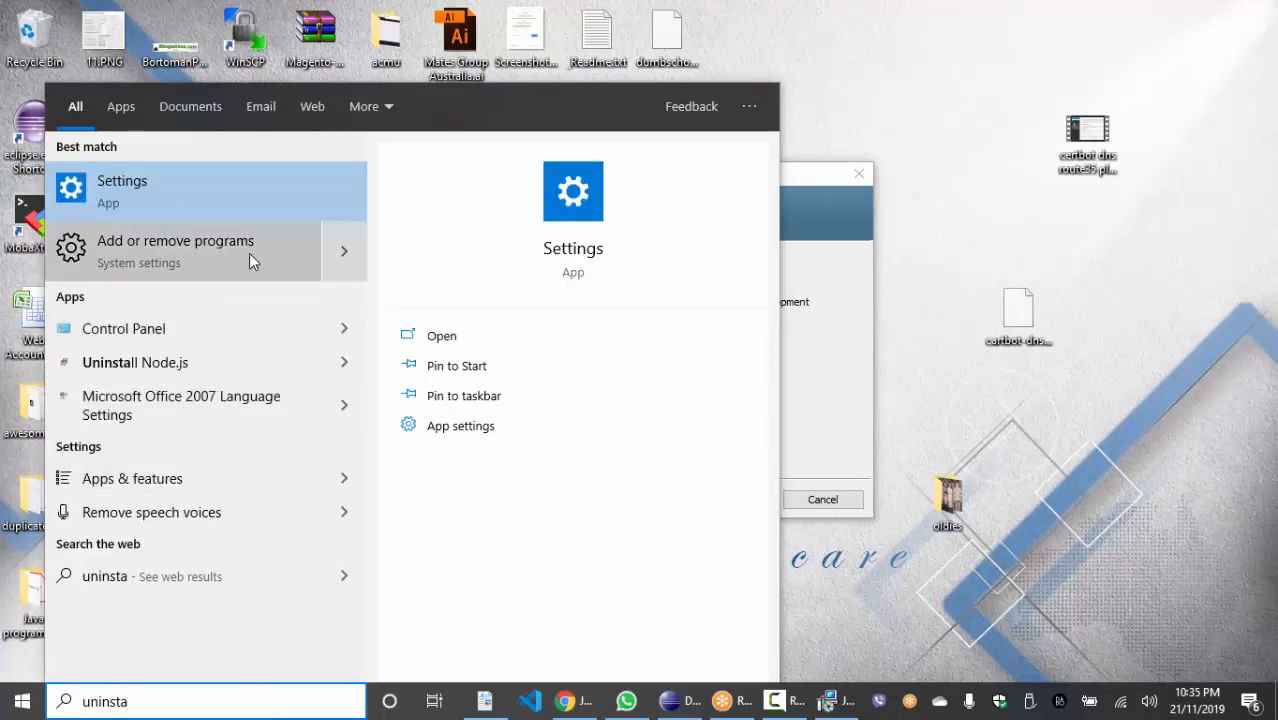
{"action": "left_click", "coordinate": [194, 203]}
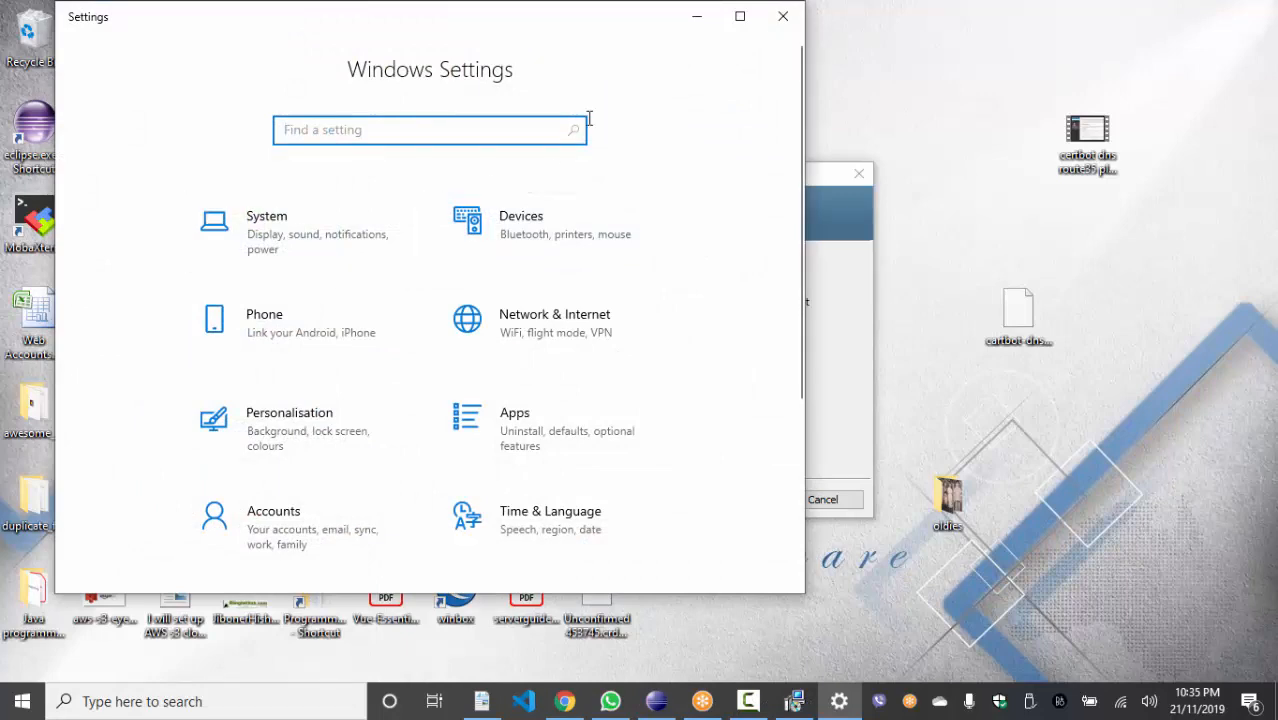
{"action": "left_click", "coordinate": [783, 16]}
Open Windows Settings and go to the installed programs list under Apps & features.
{"action": "left_click", "coordinate": [6, 715]}
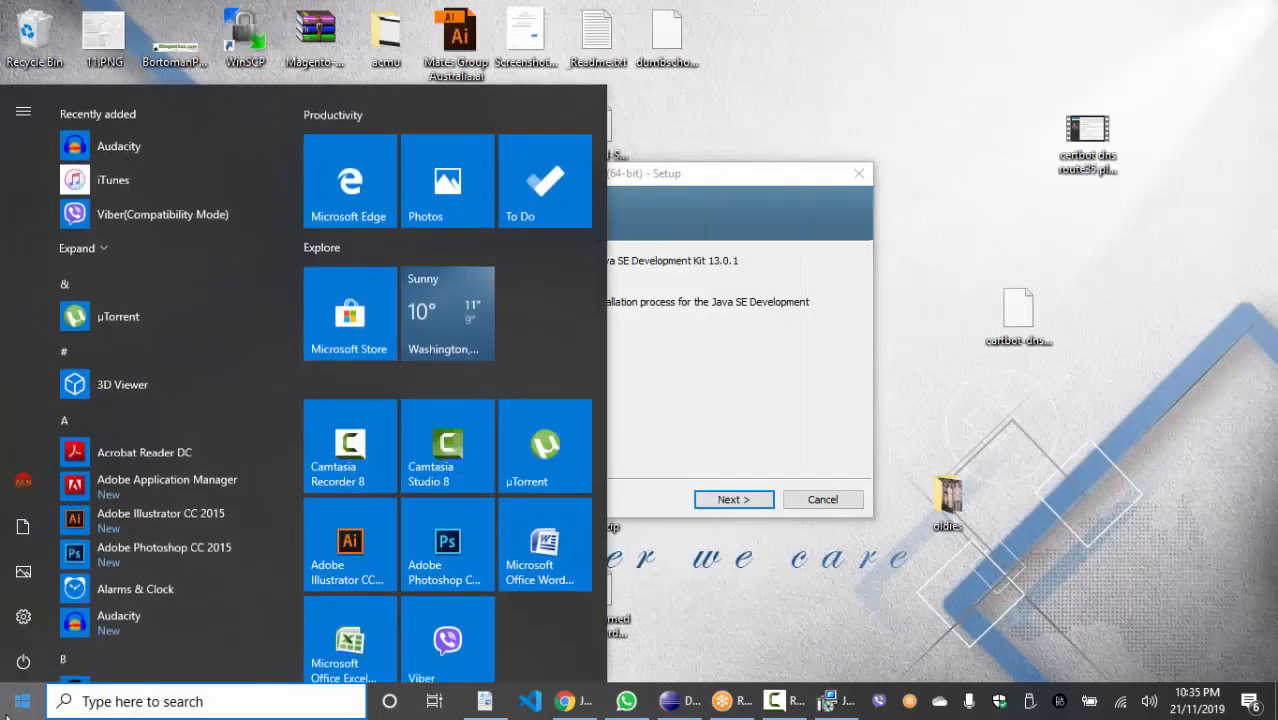
{"action": "left_click", "coordinate": [30, 622]}
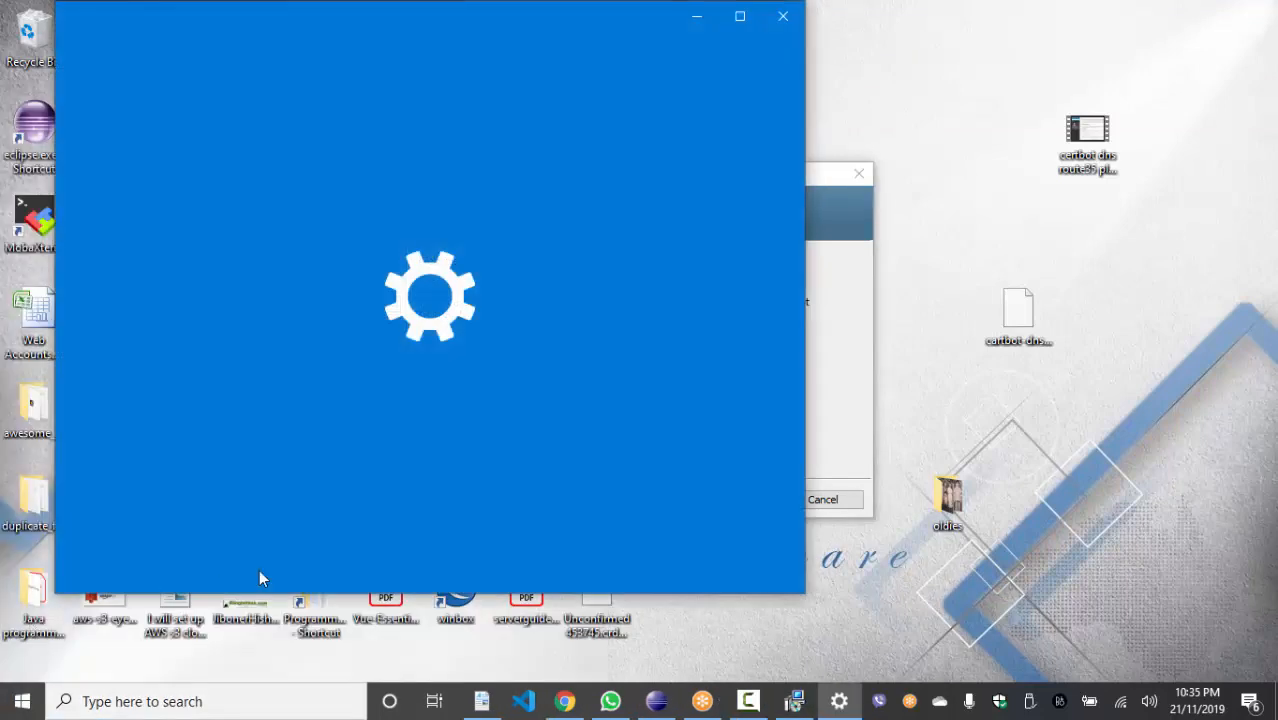
{"action": "scroll", "coordinate": [345, 558], "scroll_direction": "down", "scroll_amount": 3}
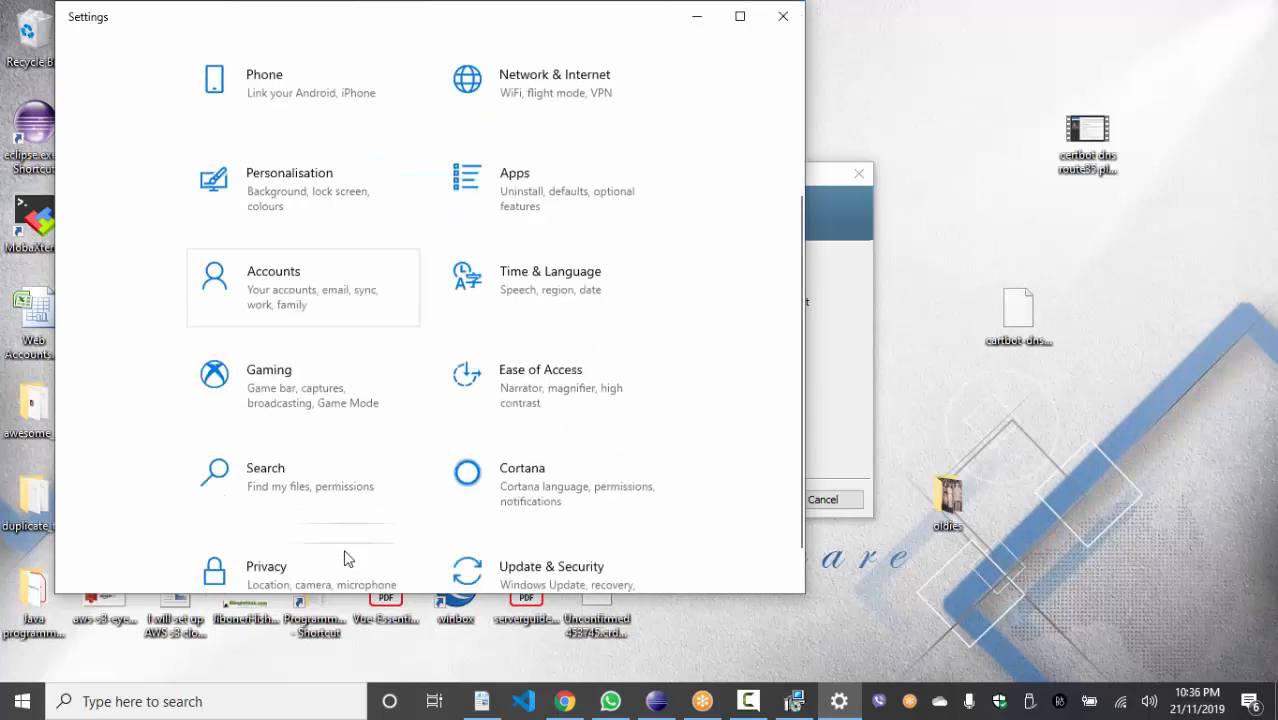
{"action": "left_click", "coordinate": [546, 155]}
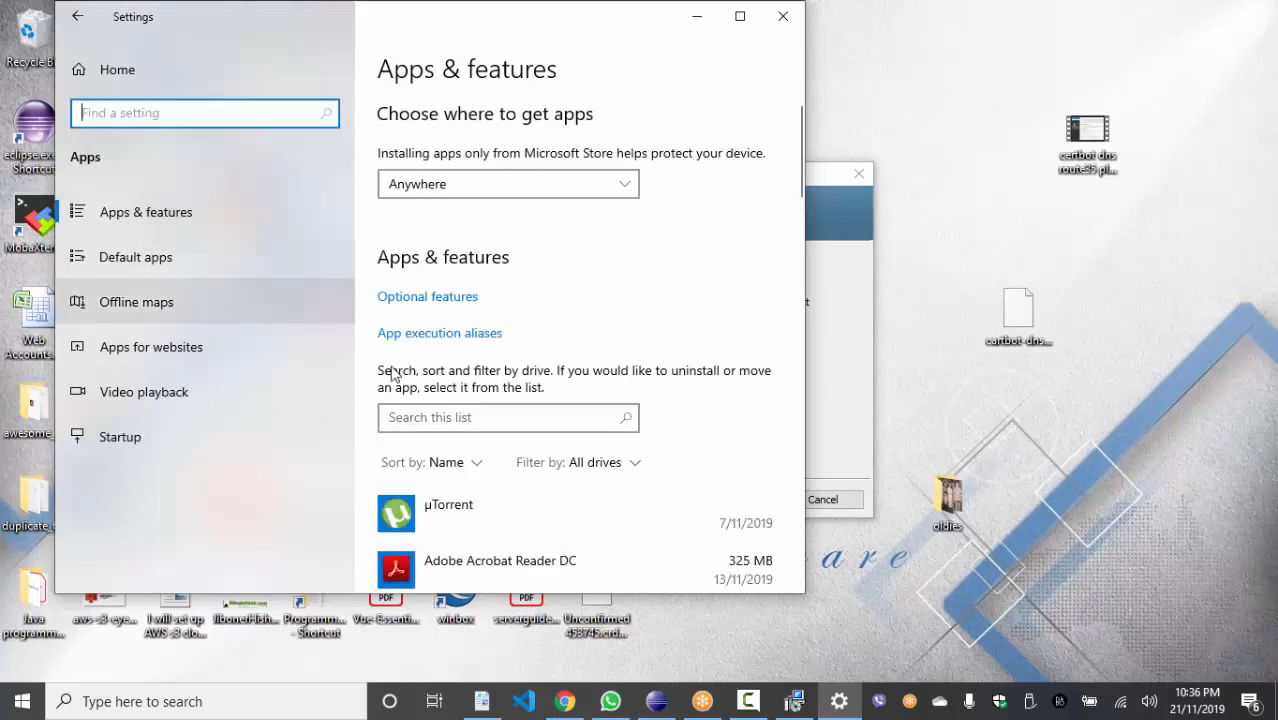
{"action": "scroll", "coordinate": [603, 422], "scroll_direction": "down", "scroll_amount": 3}
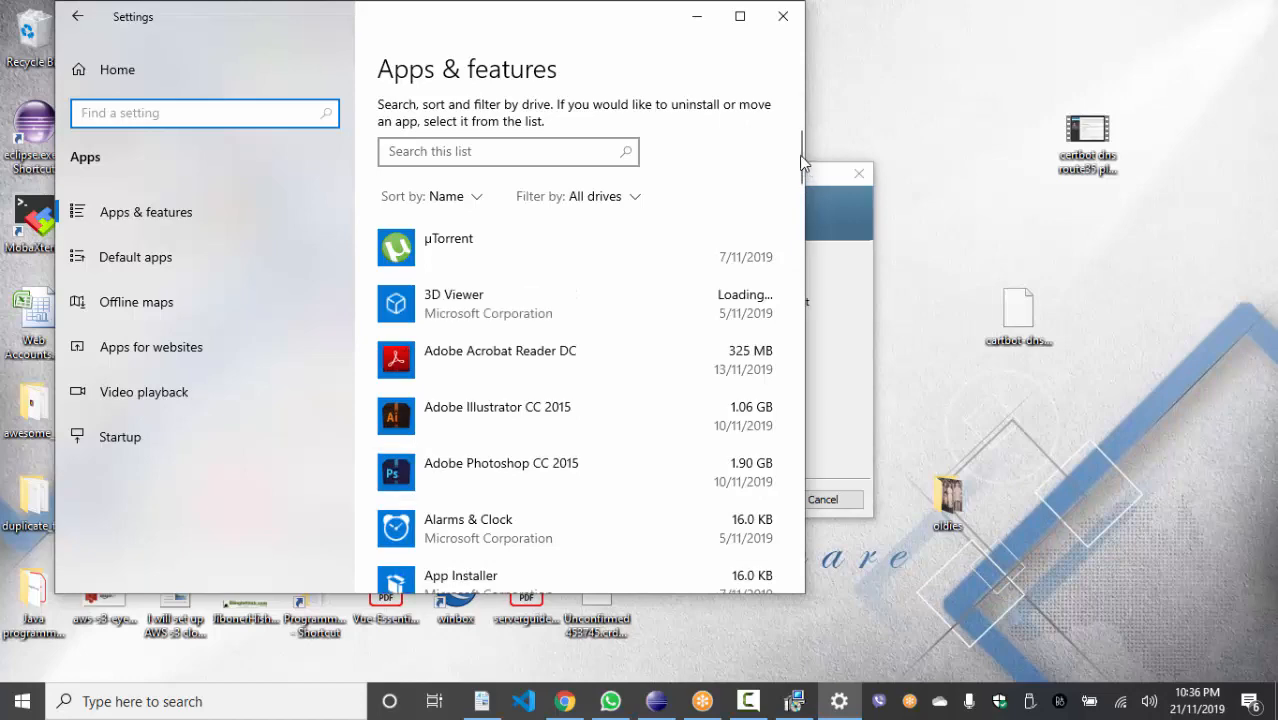
Uninstall Java SE Development Kit 8 Update 221 (64-bit) from the installed apps and confirm its removal.
{"action": "left_click_drag", "start_coordinate": [799, 155], "coordinate": [804, 286]}
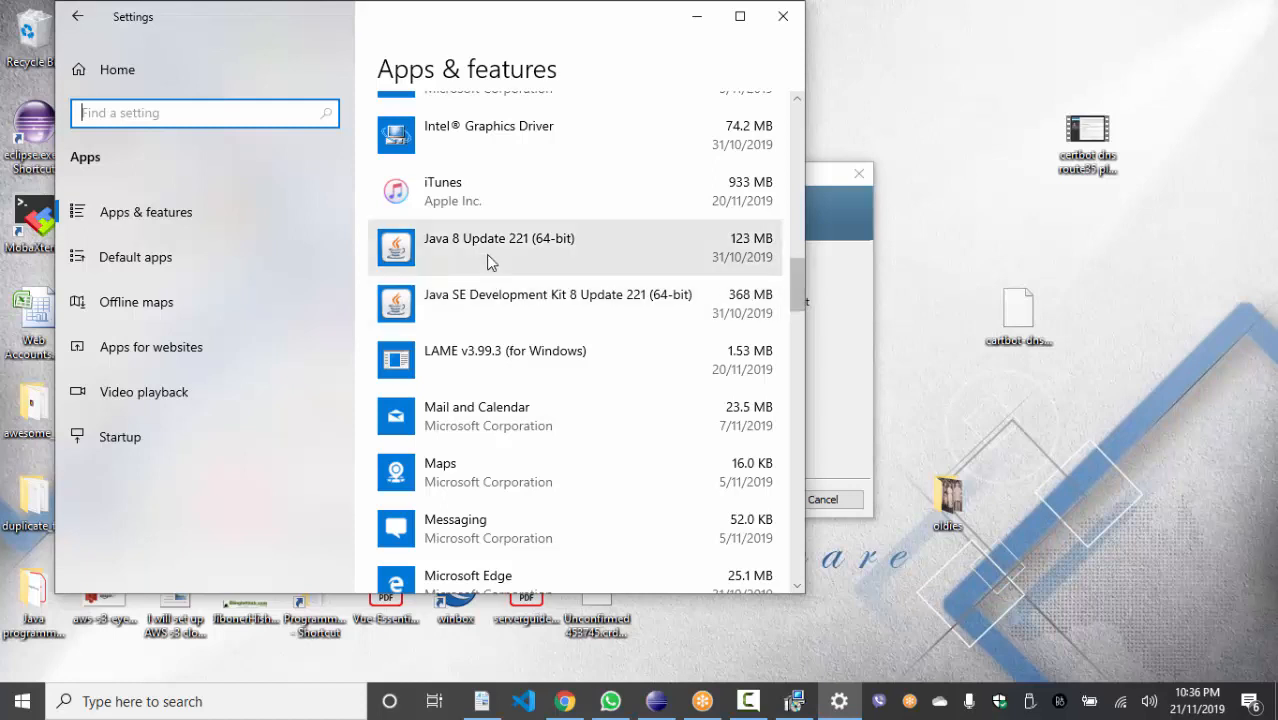
{"action": "left_click", "coordinate": [530, 305]}
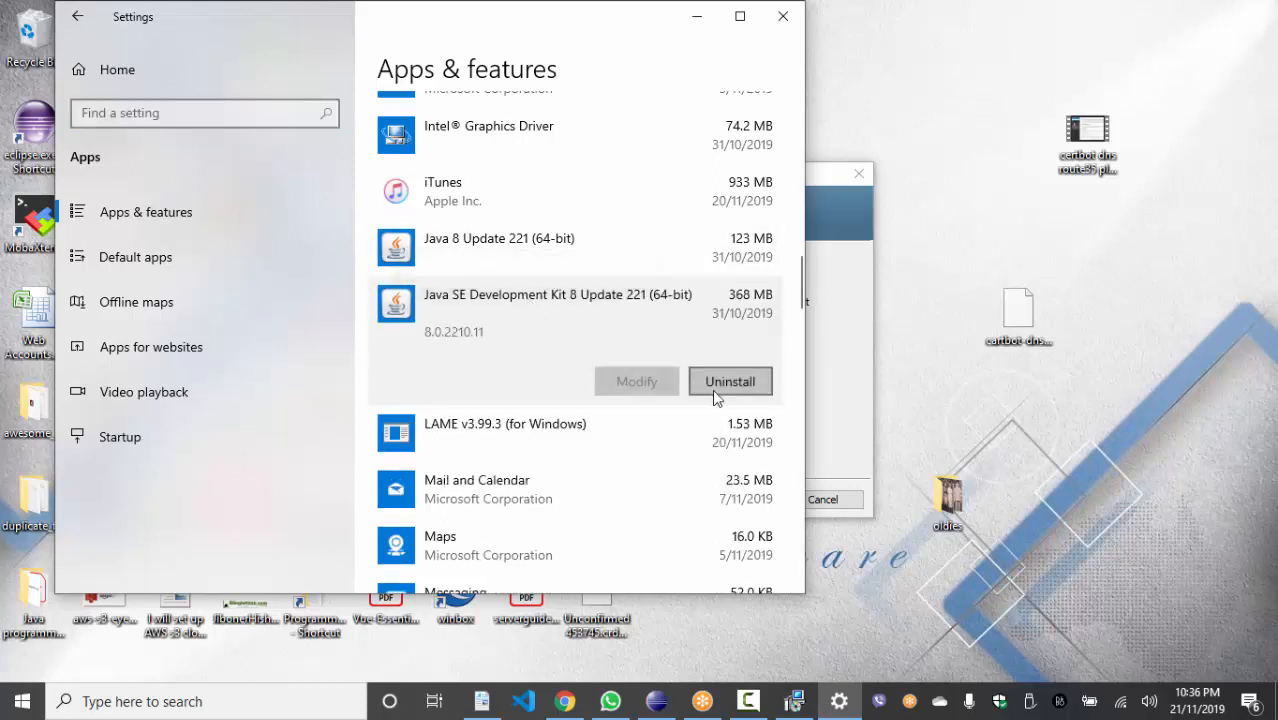
{"action": "left_click", "coordinate": [713, 389]}
{"action": "left_click", "coordinate": [731, 343]}
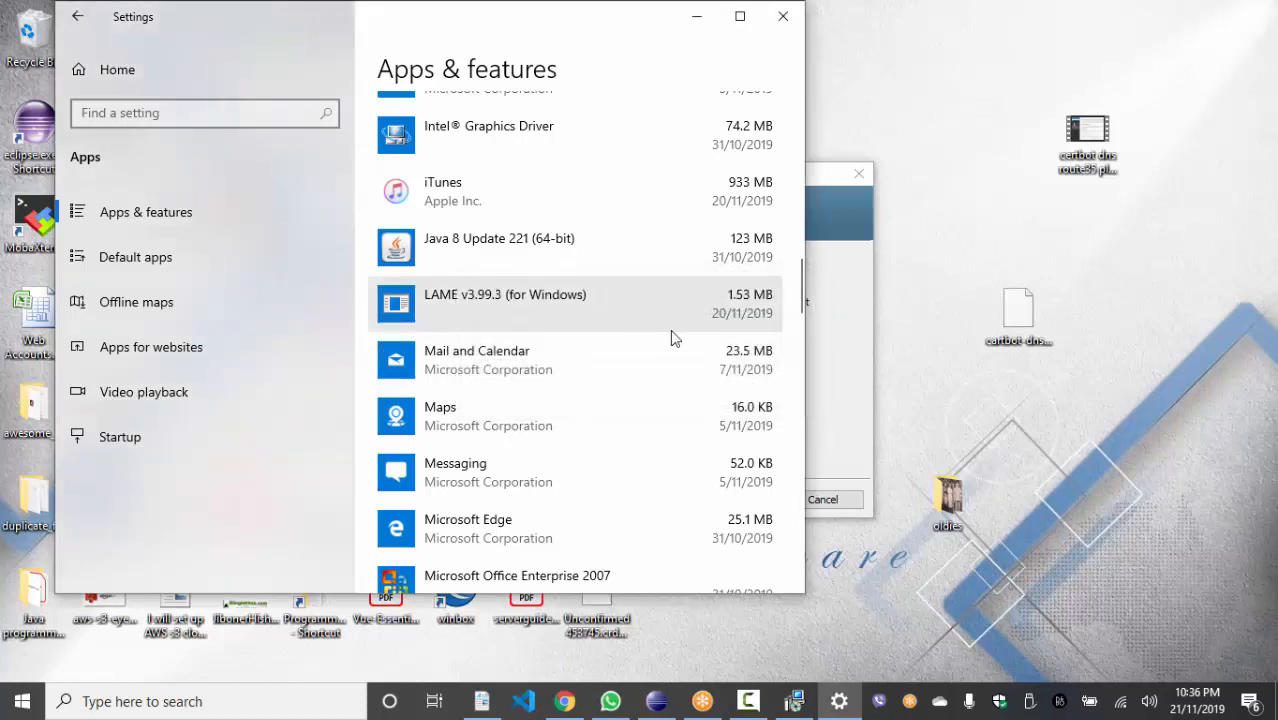
Start uninstalling Java 8 Update 221 (64-bit) from the installed apps and confirm its removal.
{"action": "left_click", "coordinate": [637, 258]}
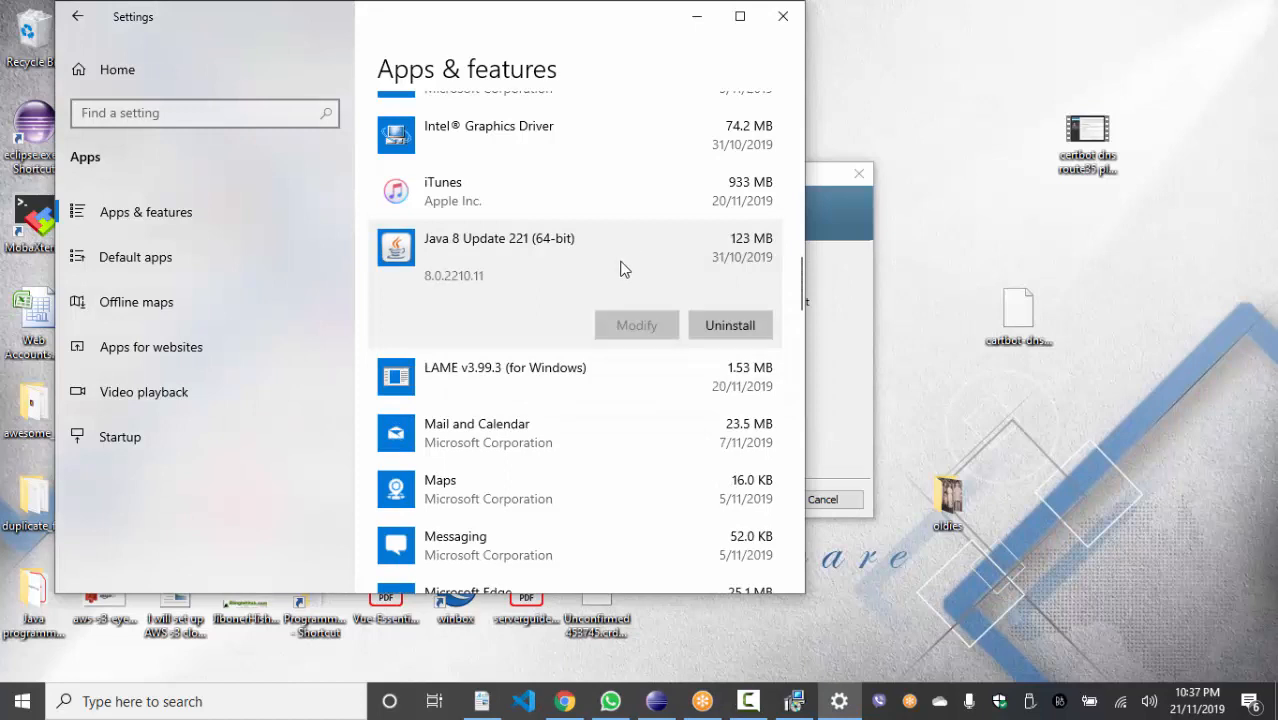
{"action": "left_click", "coordinate": [727, 324]}
{"action": "left_click", "coordinate": [727, 290]}
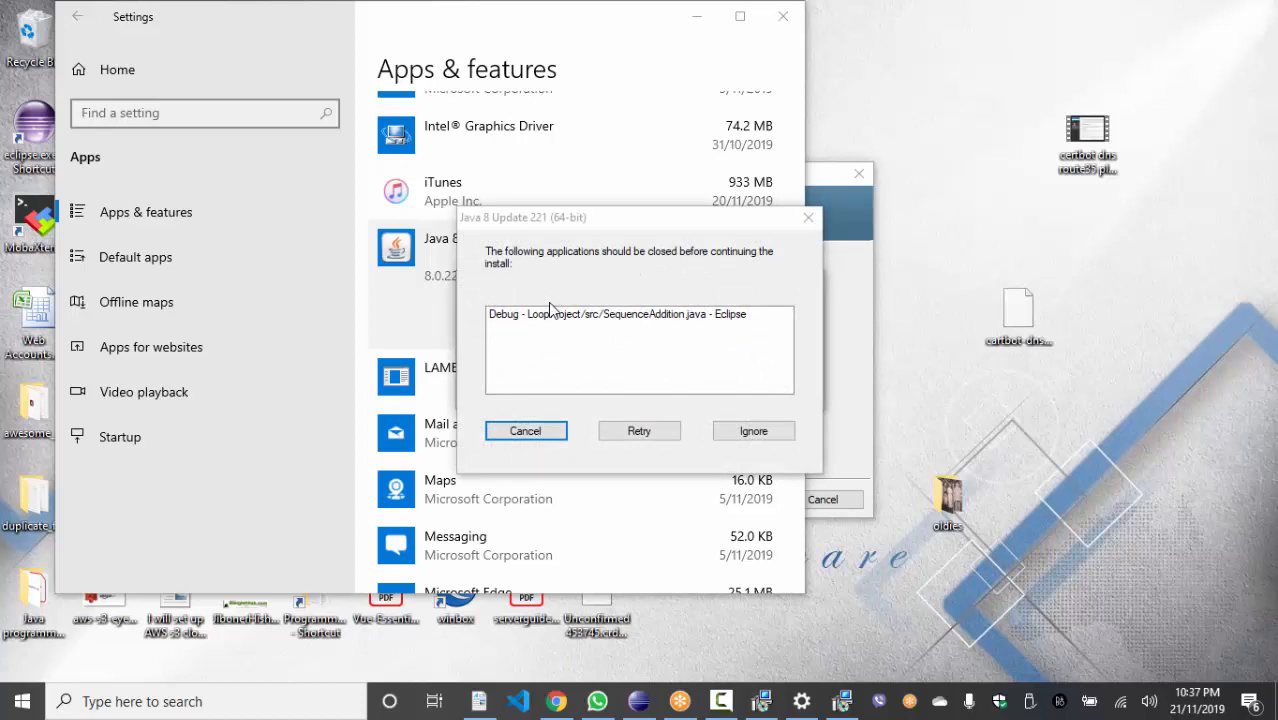
Exit Eclipse, retry the pending Java 8 Update 221 uninstall, and close Settings.
{"action": "left_click", "coordinate": [639, 701]}
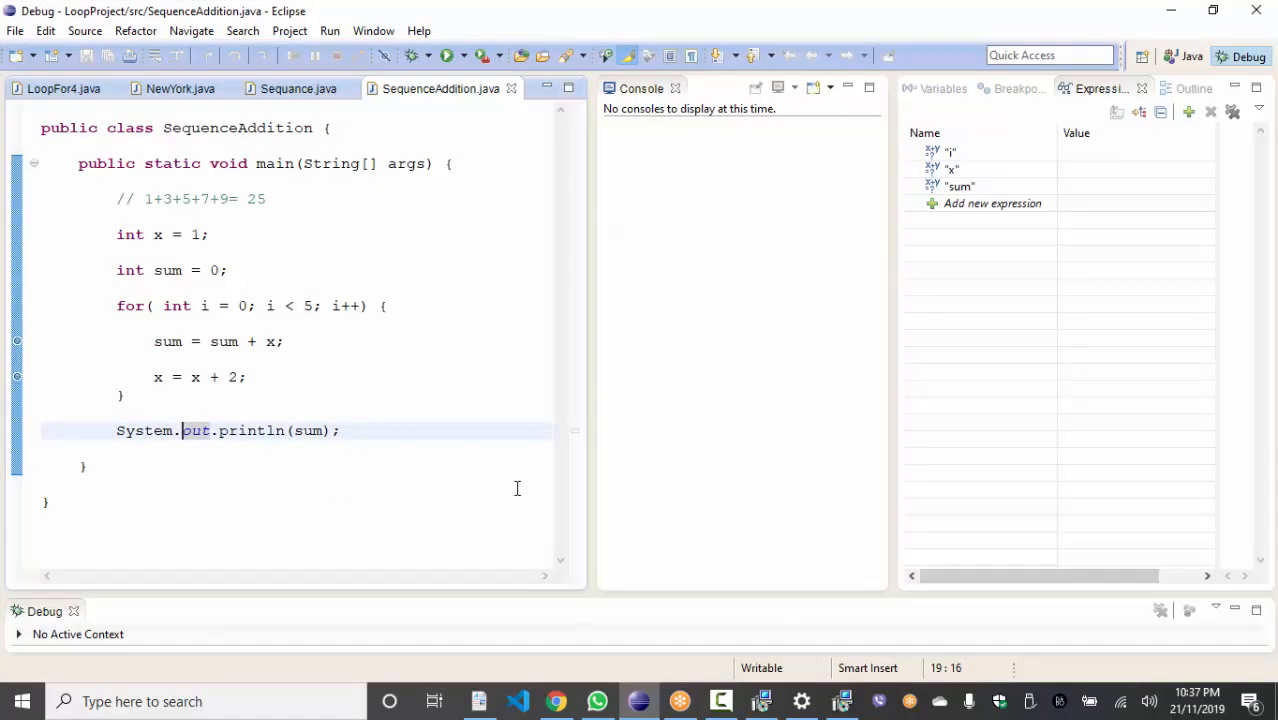
{"action": "left_click", "coordinate": [15, 31]}
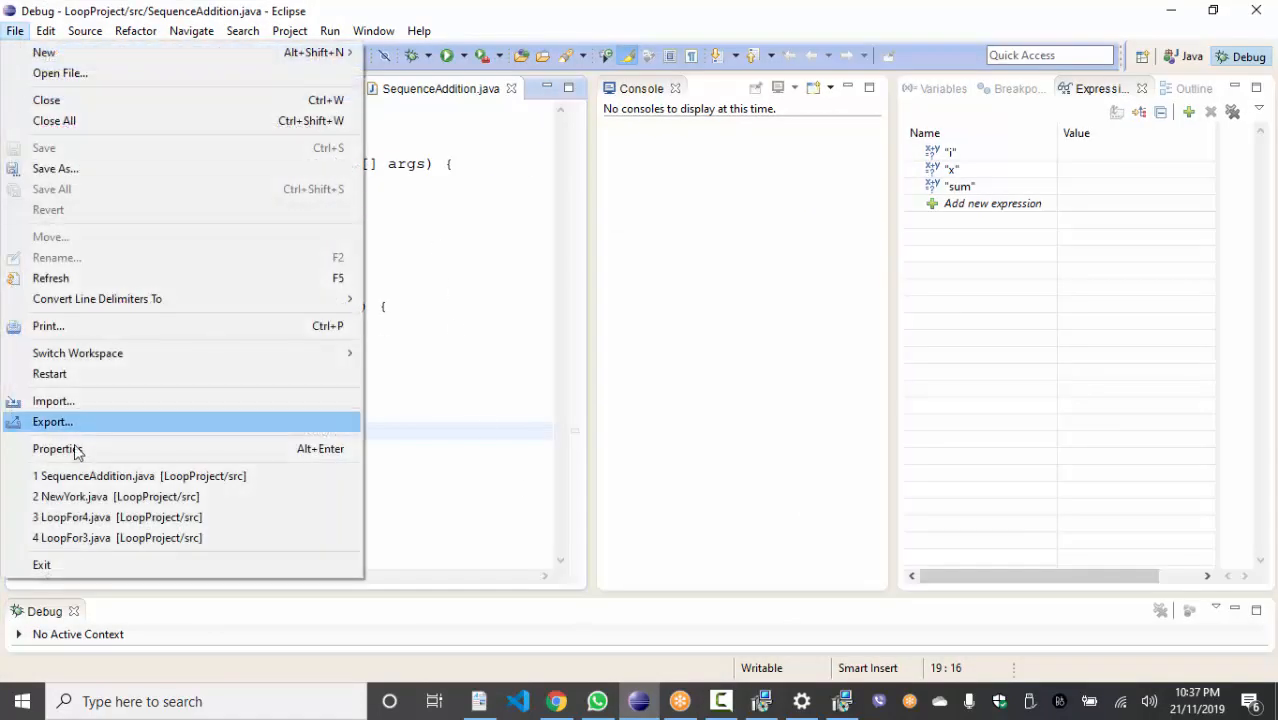
{"action": "left_click", "coordinate": [87, 564]}
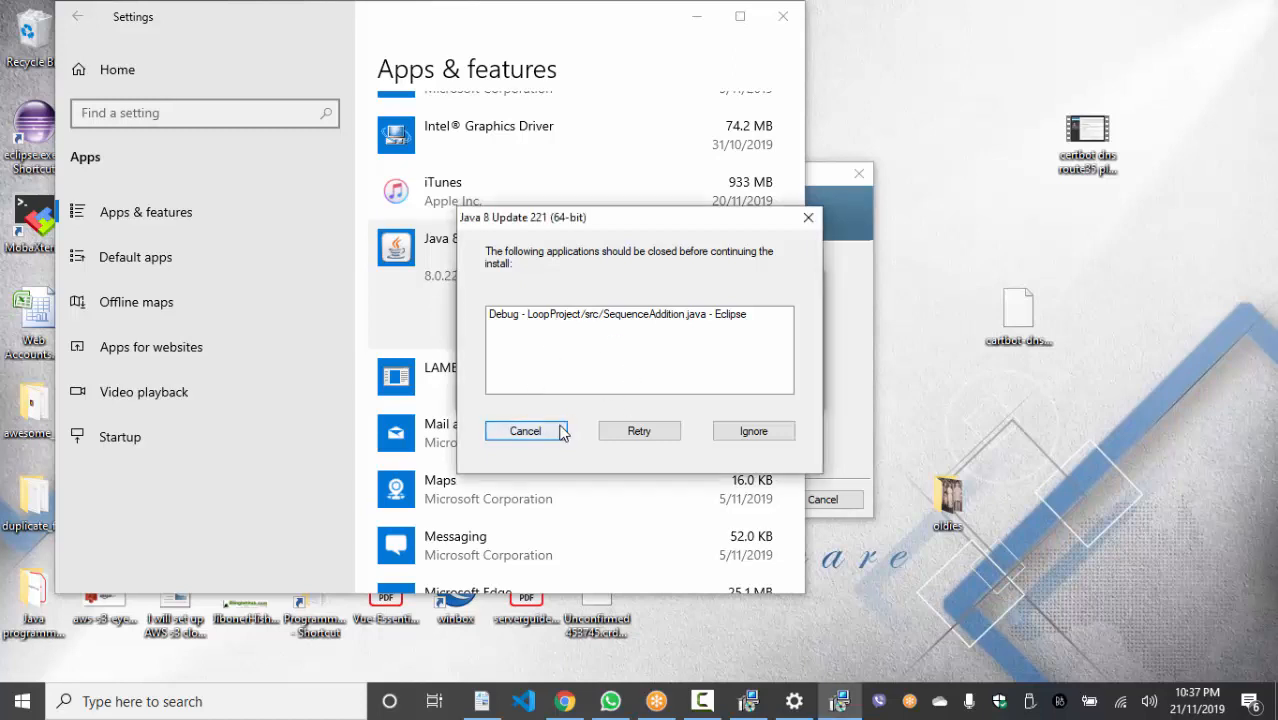
{"action": "left_click", "coordinate": [626, 432]}
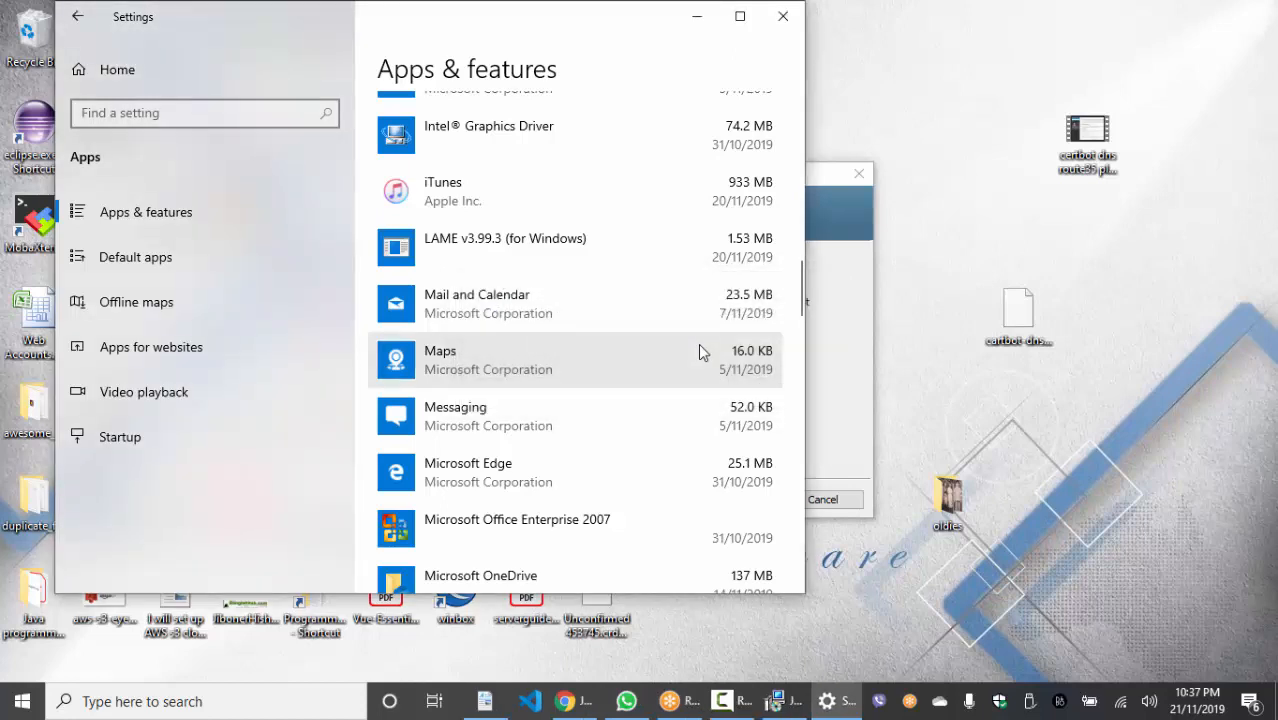
{"action": "left_click", "coordinate": [783, 20]}
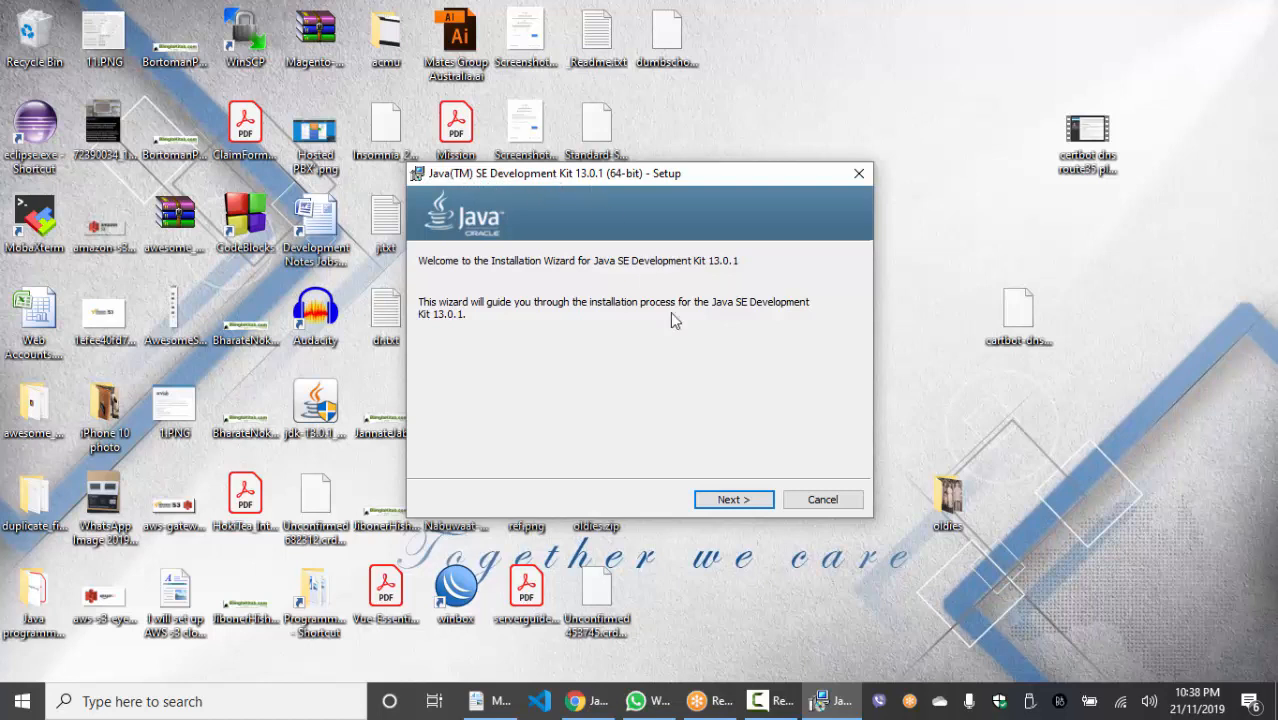
Install Java SE Development Kit 13.0.1 to C:\Program Files\Java\jdk-13.0.1\ and close the setup wizard.
{"action": "left_click", "coordinate": [722, 499]}
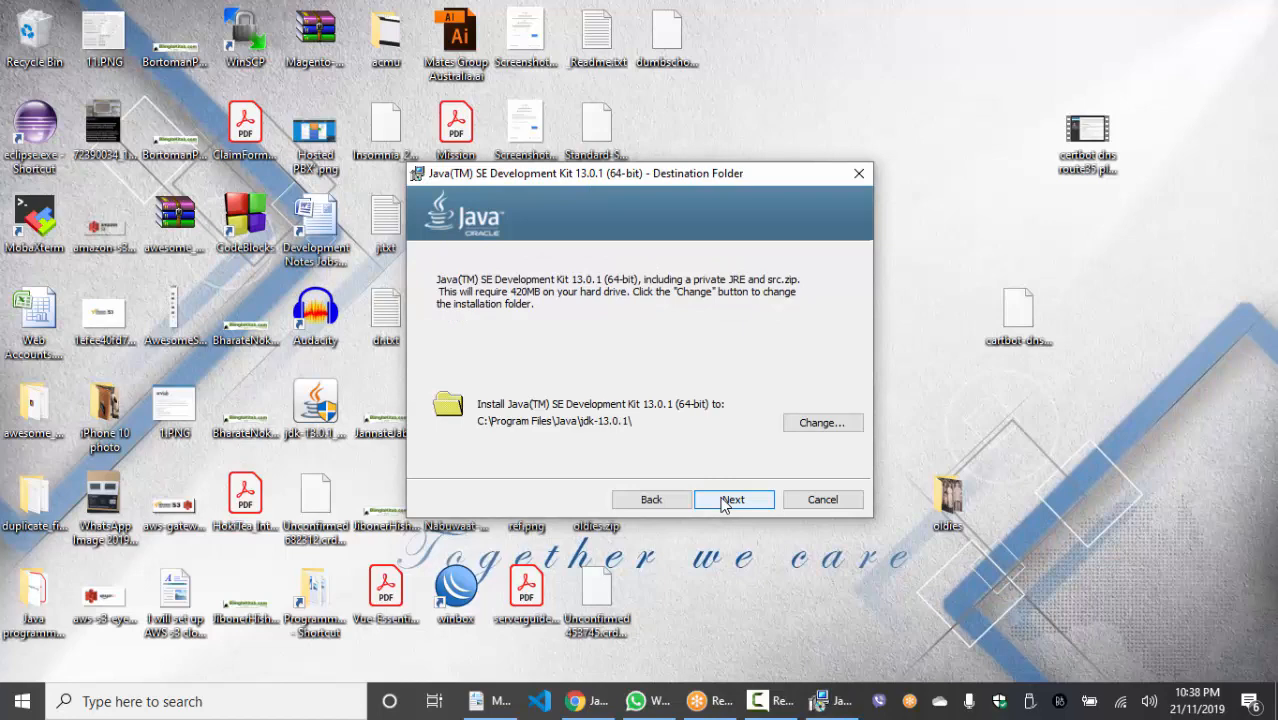
{"action": "left_click", "coordinate": [726, 501]}
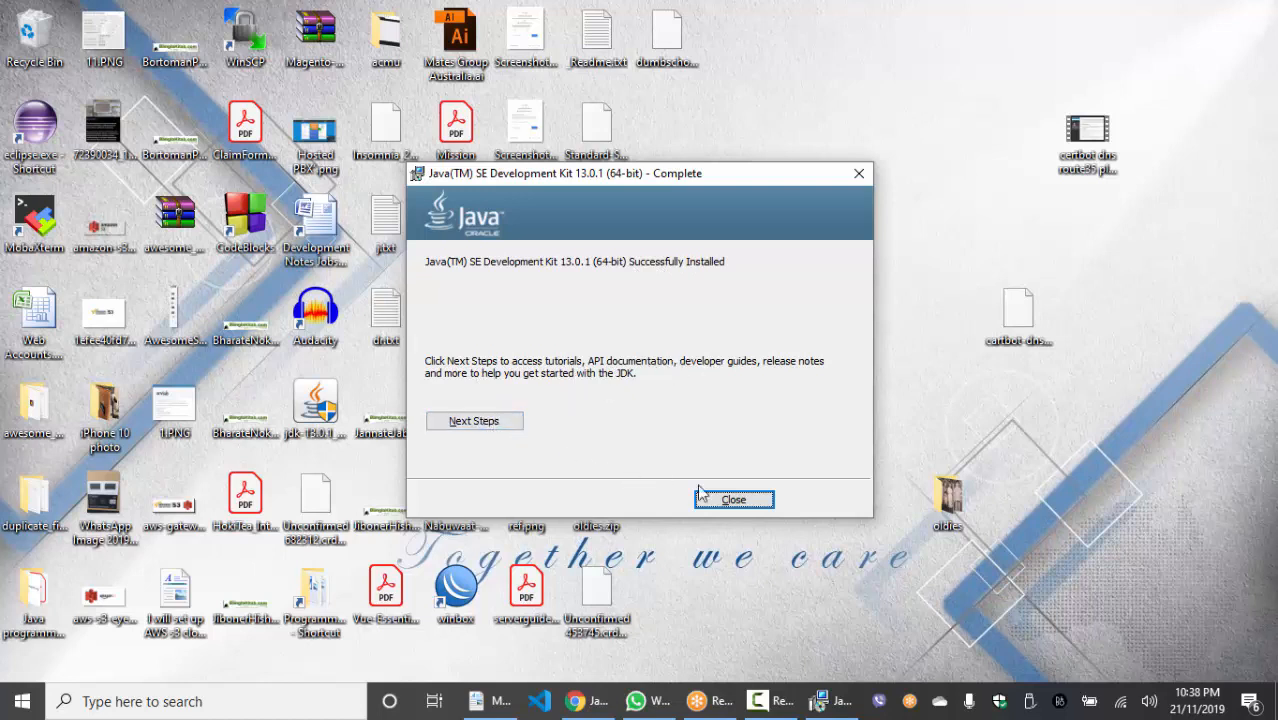
{"action": "left_click", "coordinate": [734, 500]}
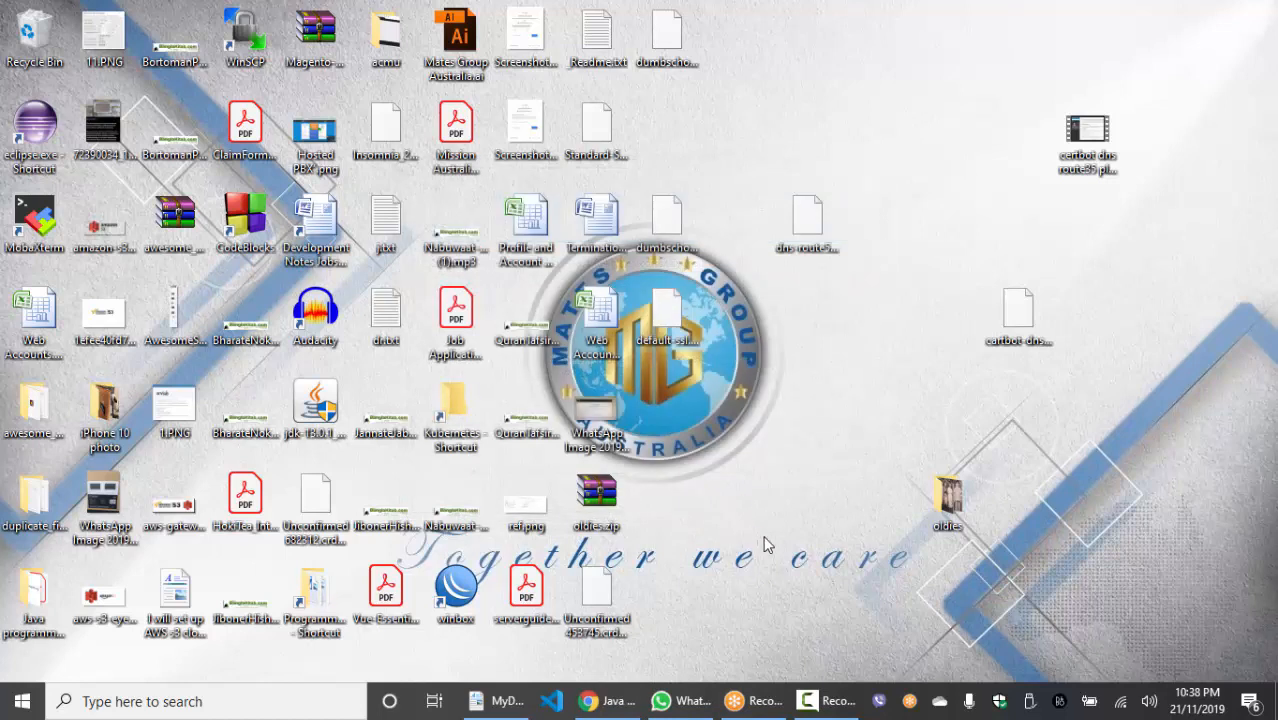
Open File Explorer and go to the folder C:\Program Files\Java\jdk-13.0.1\bin.
{"action": "left_click", "coordinate": [303, 692]}
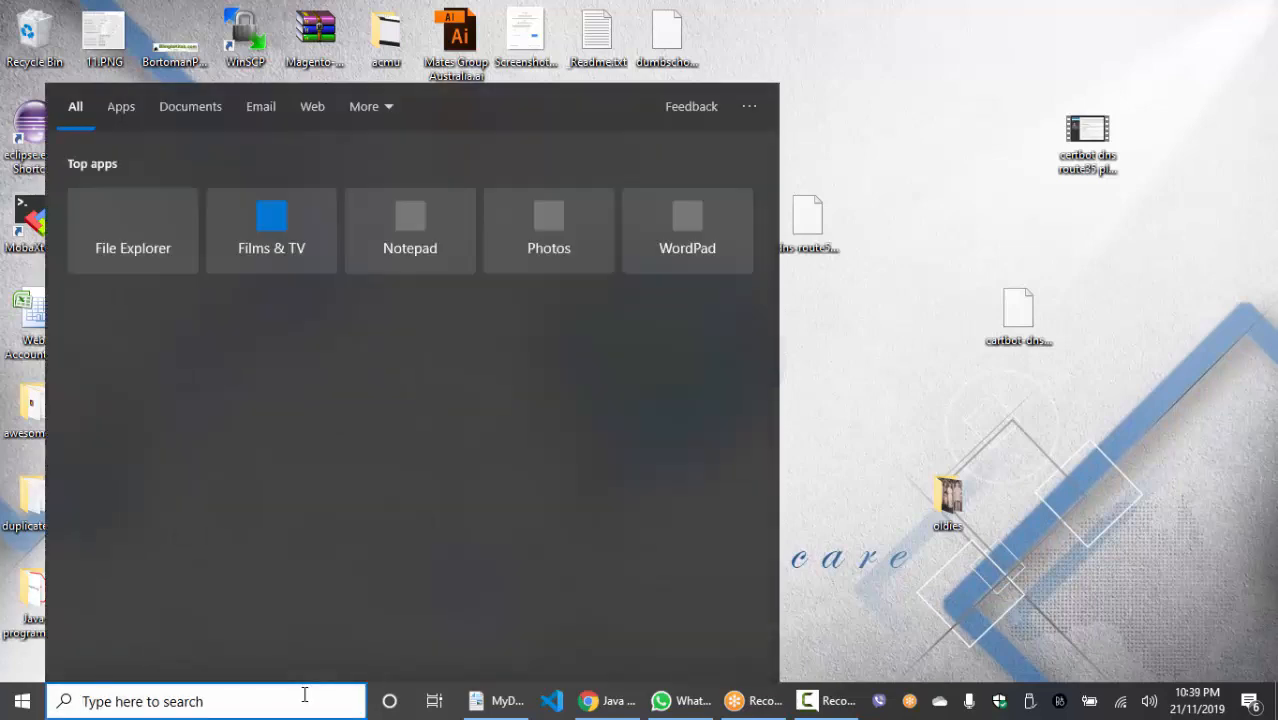
{"action": "left_click", "coordinate": [155, 253]}
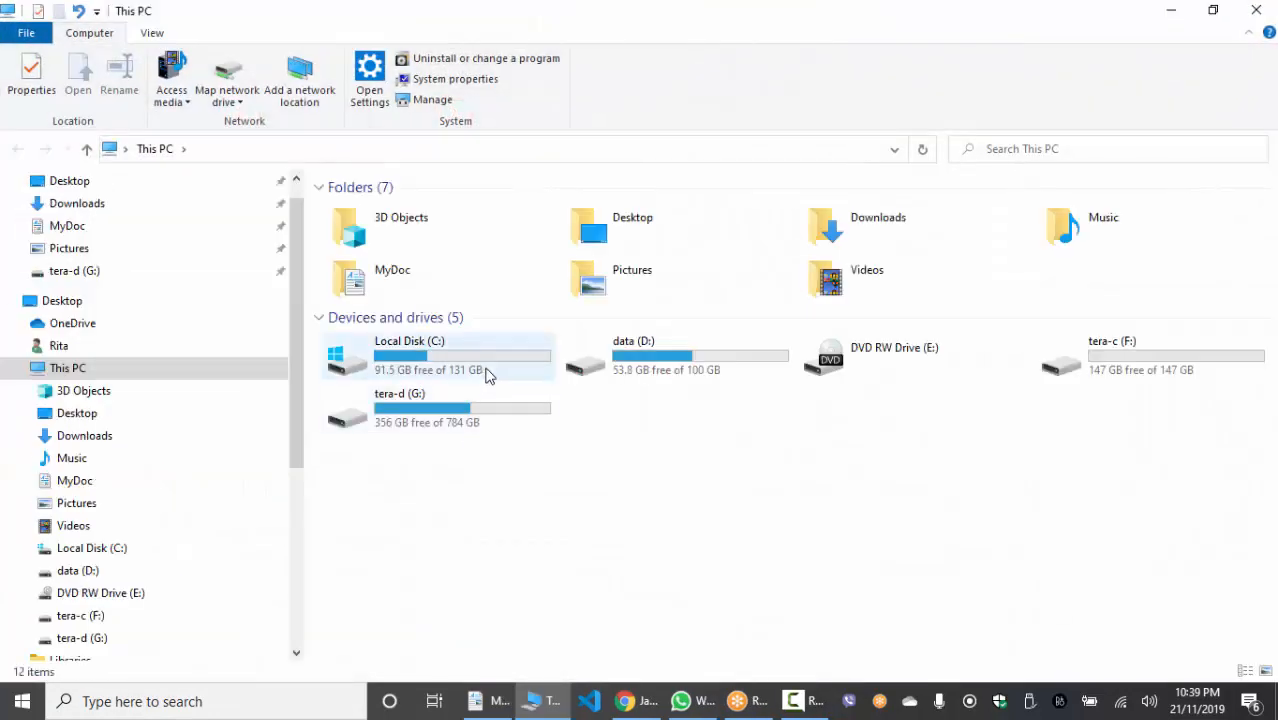
{"action": "double_click", "coordinate": [487, 372]}
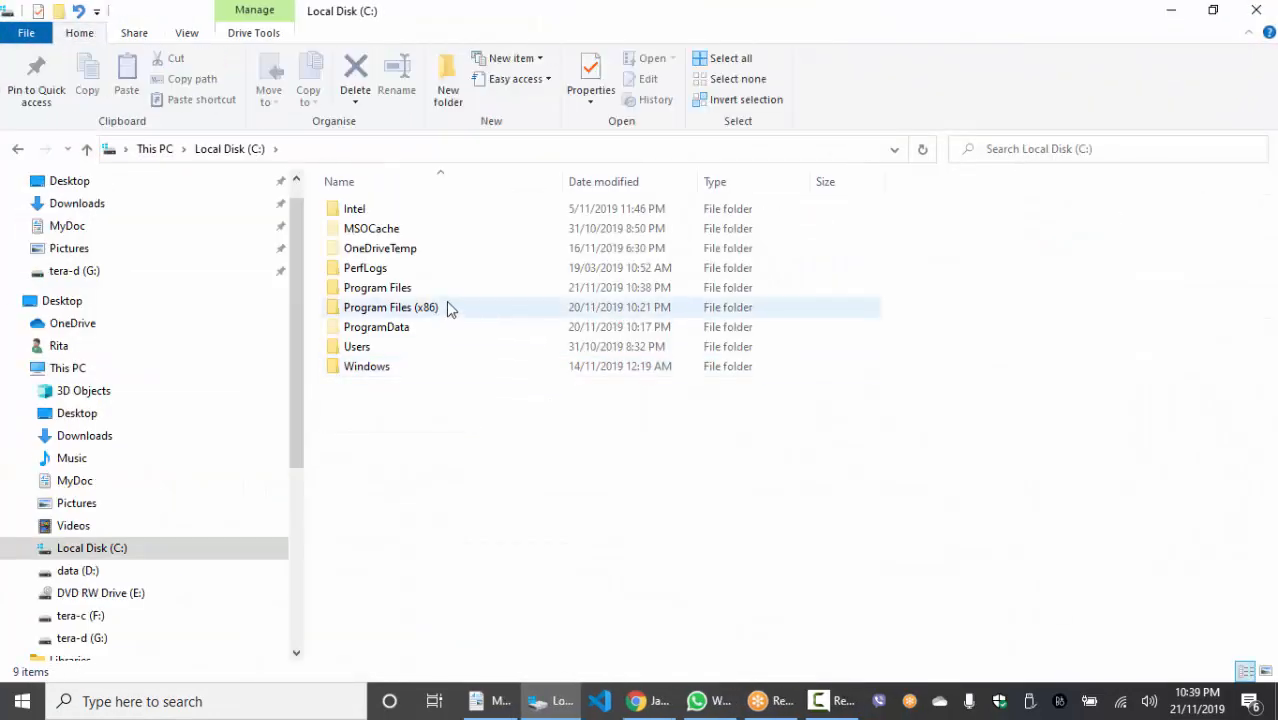
{"action": "double_click", "coordinate": [449, 287]}
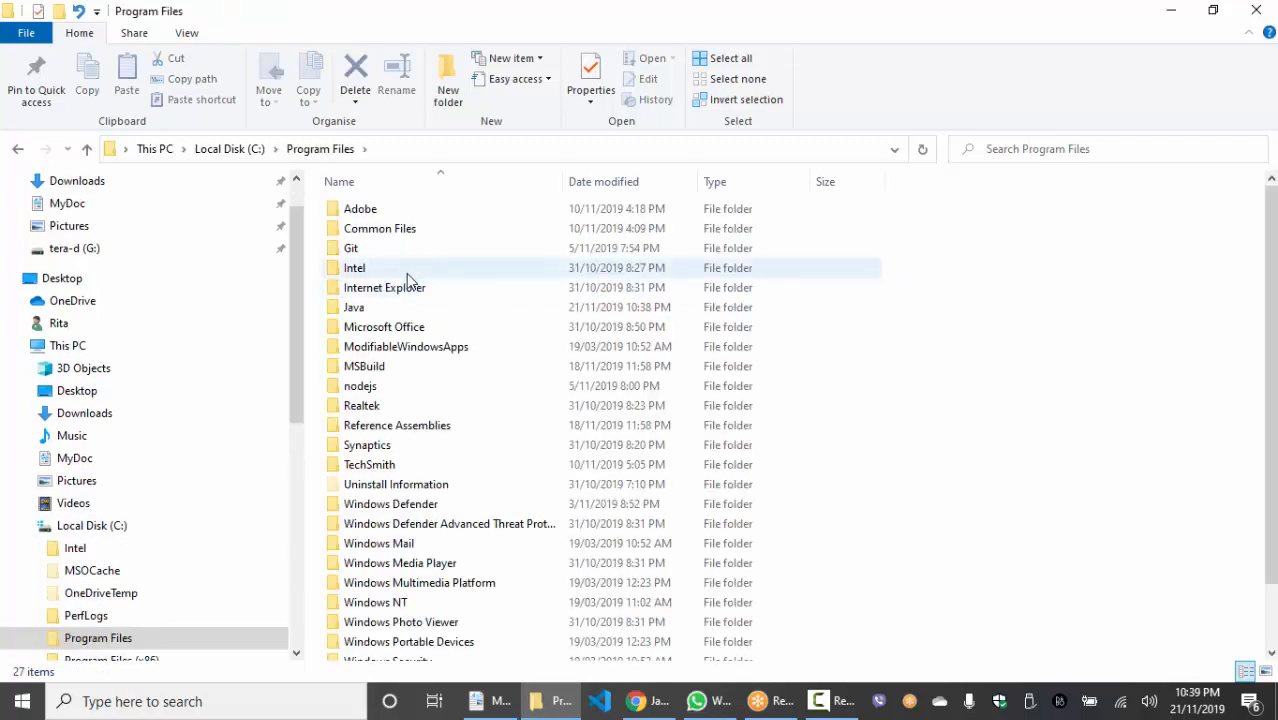
{"action": "double_click", "coordinate": [350, 309]}
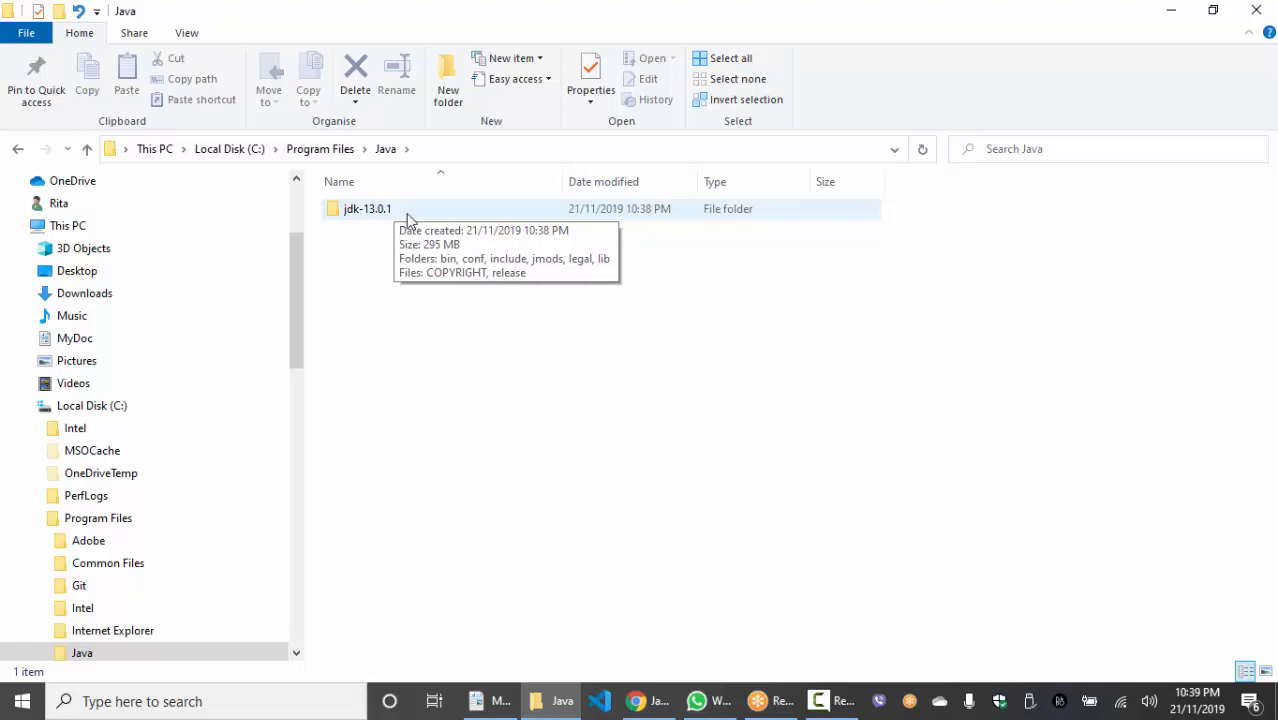
{"action": "double_click", "coordinate": [407, 212]}
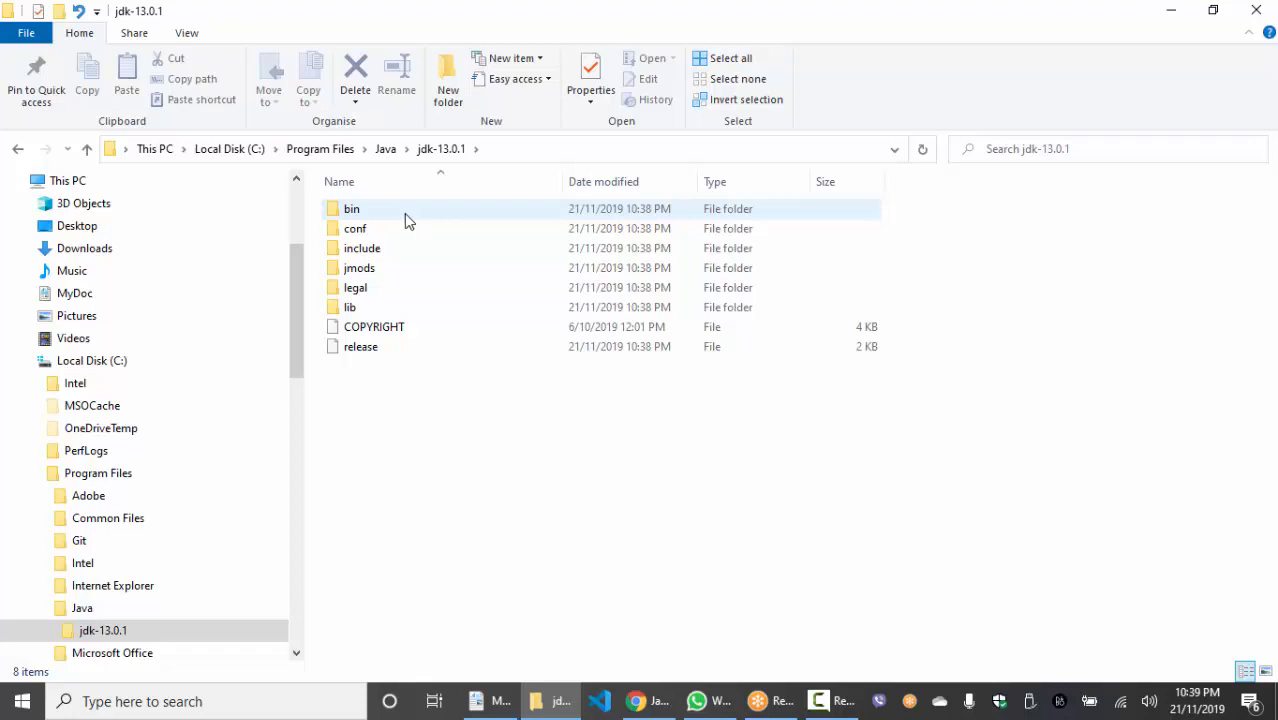
{"action": "double_click", "coordinate": [386, 214]}
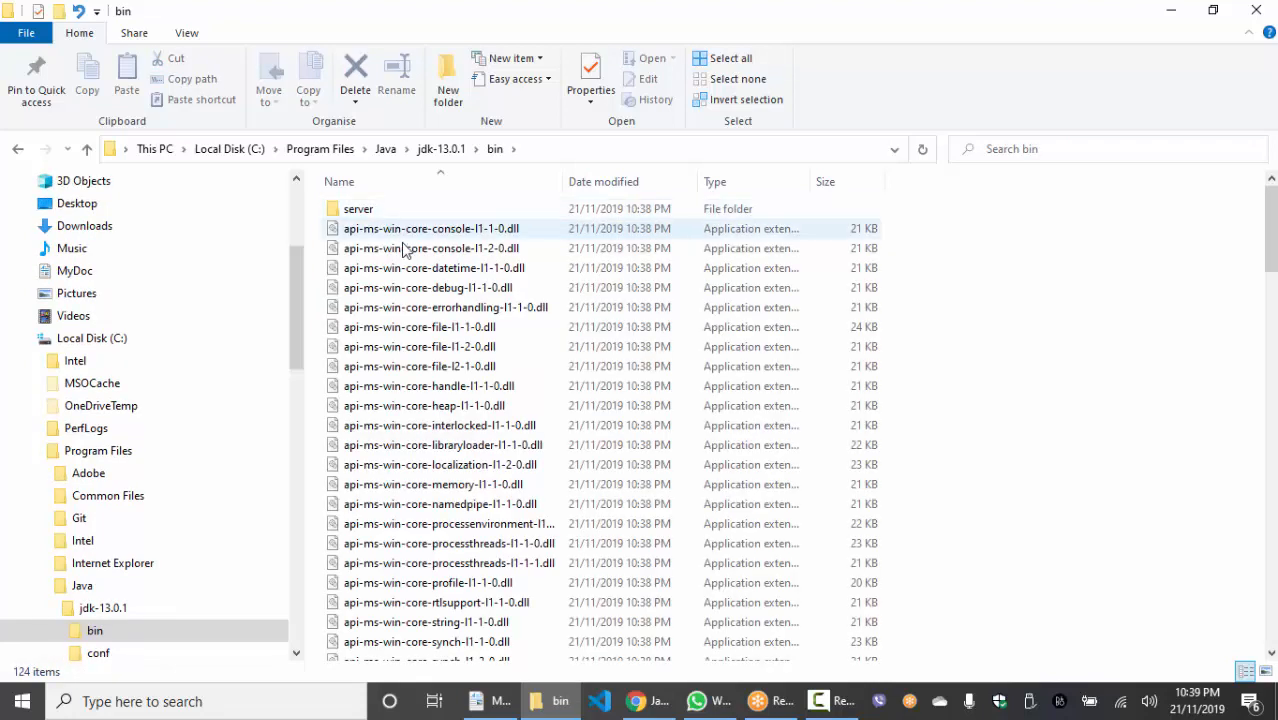
Locate java.exe and javac.exe among the files in the JDK's bin folder.
{"action": "left_click_drag", "start_coordinate": [1270, 230], "coordinate": [1238, 428]}
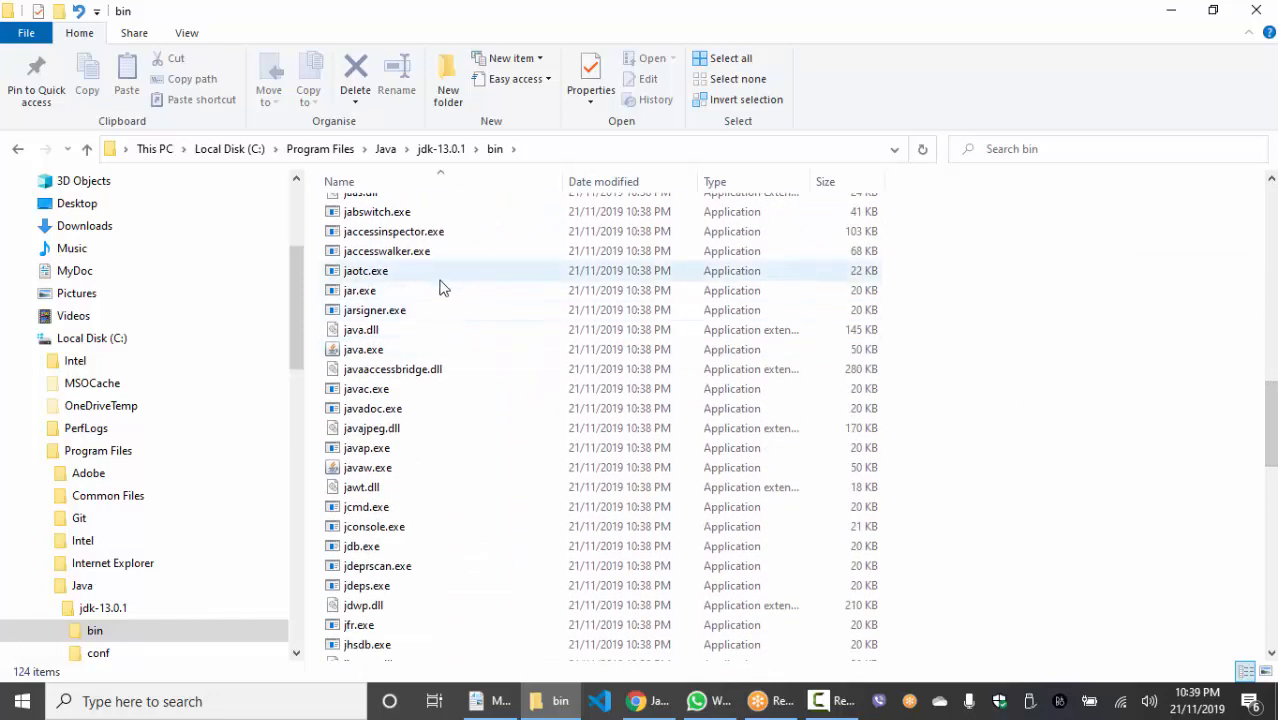
{"action": "left_click", "coordinate": [399, 351]}
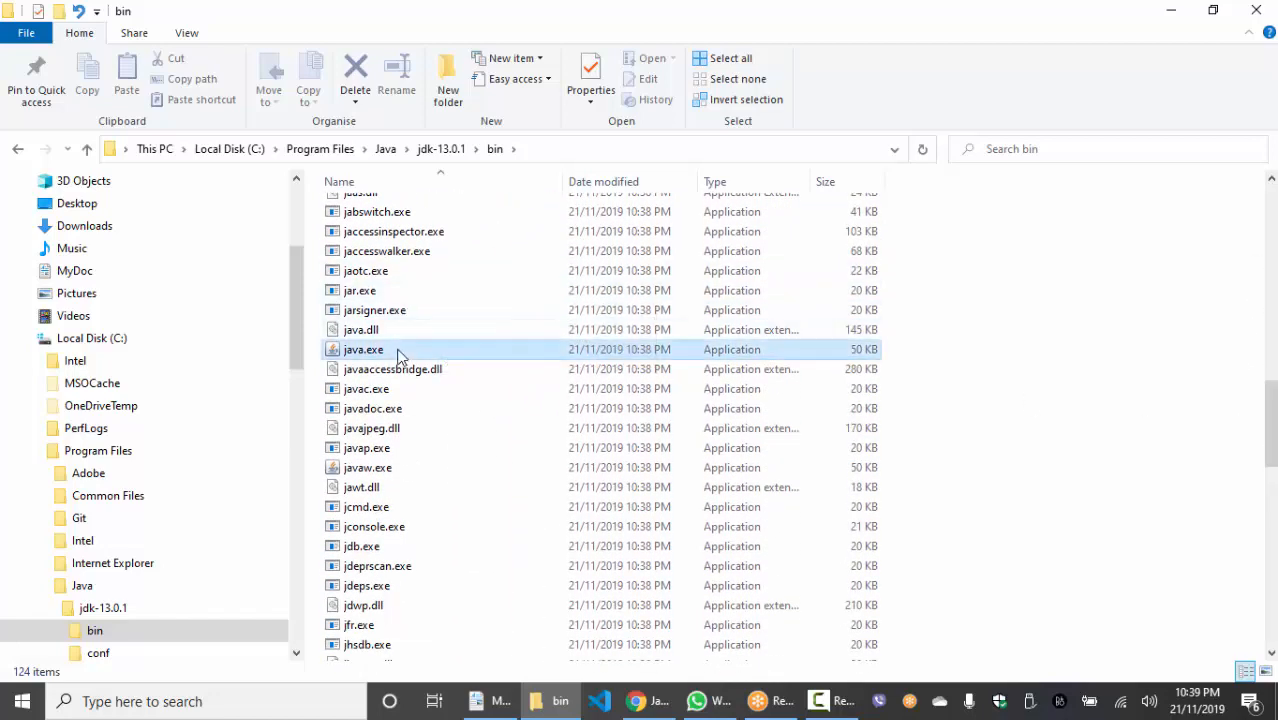
{"action": "left_click", "coordinate": [399, 389]}
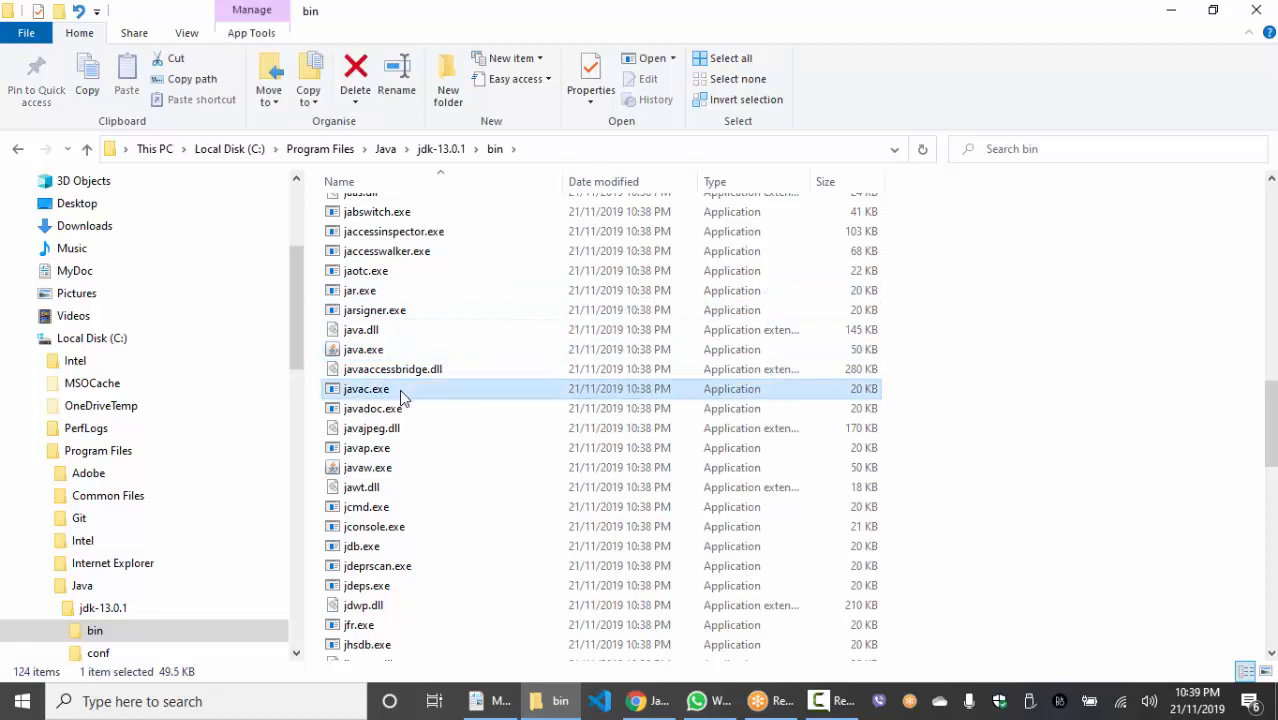
{"action": "left_click", "coordinate": [392, 350]}
{"action": "left_click", "coordinate": [404, 392]}
Copy the bin folder's full path, C:\Program Files\Java\jdk-13.0.1\bin.
{"action": "left_click", "coordinate": [551, 148]}
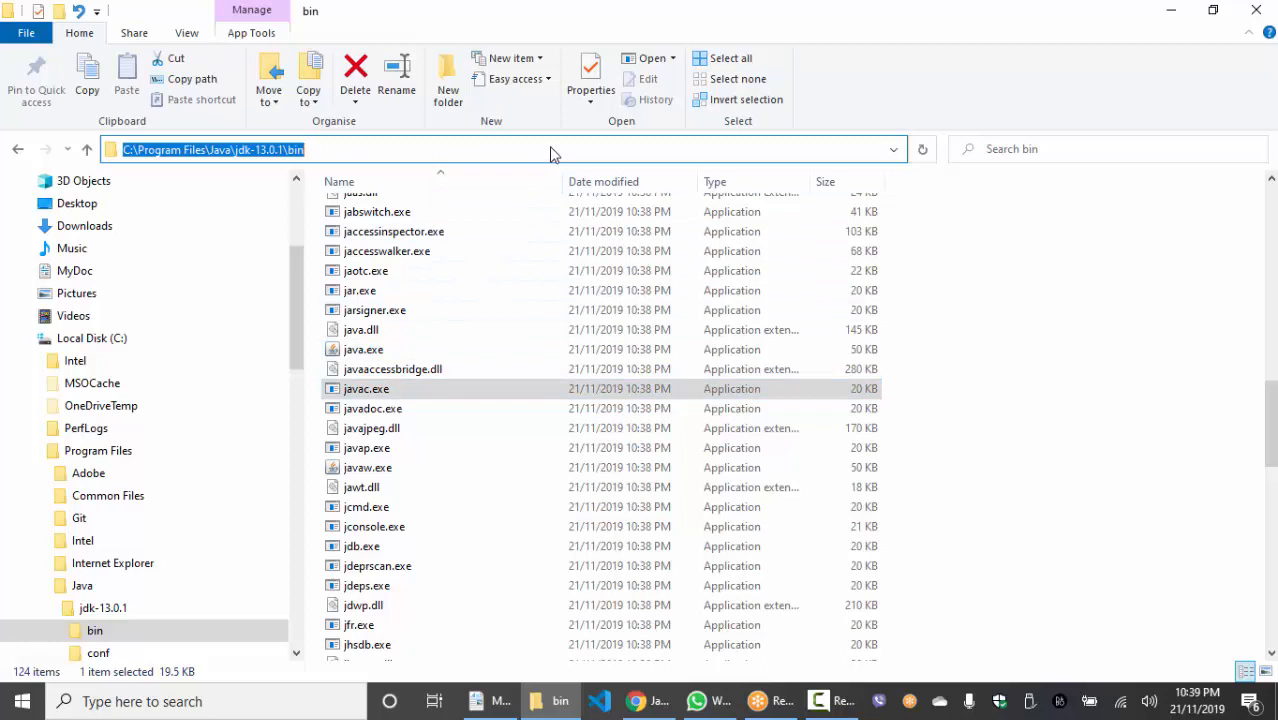
{"action": "right_click", "coordinate": [279, 150]}
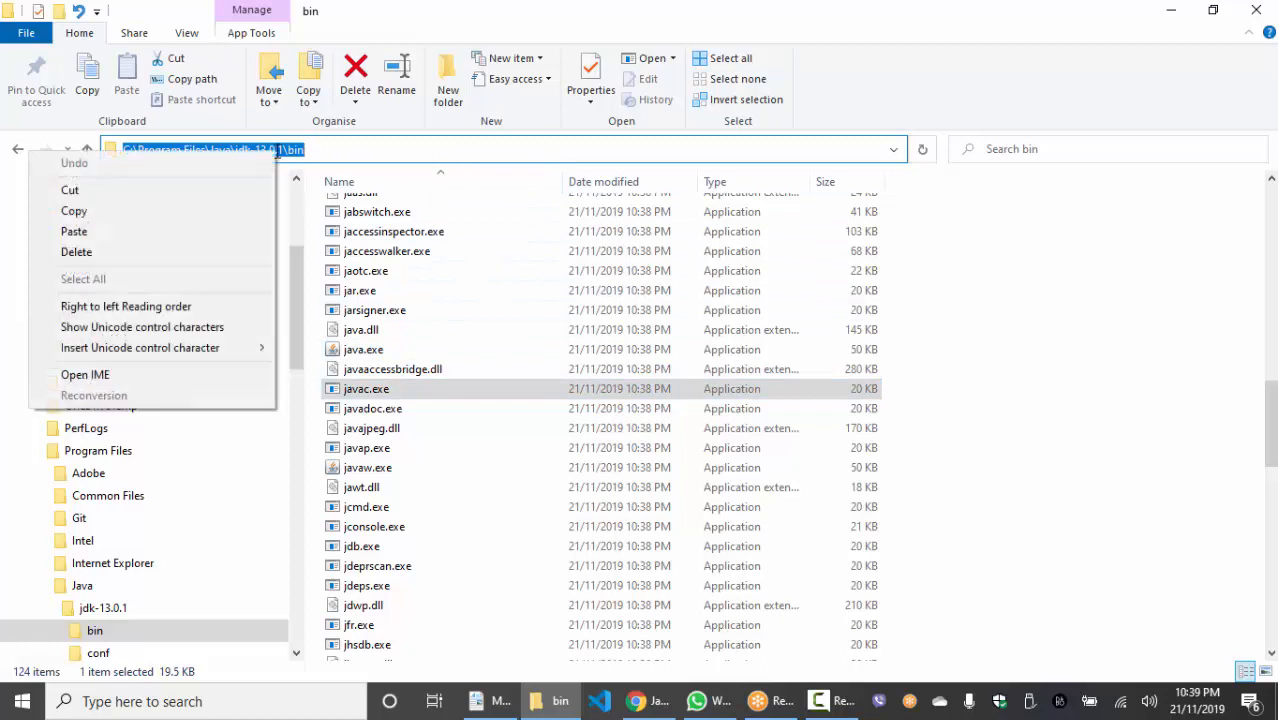
{"action": "left_click", "coordinate": [217, 211]}
{"action": "left_click", "coordinate": [330, 152]}
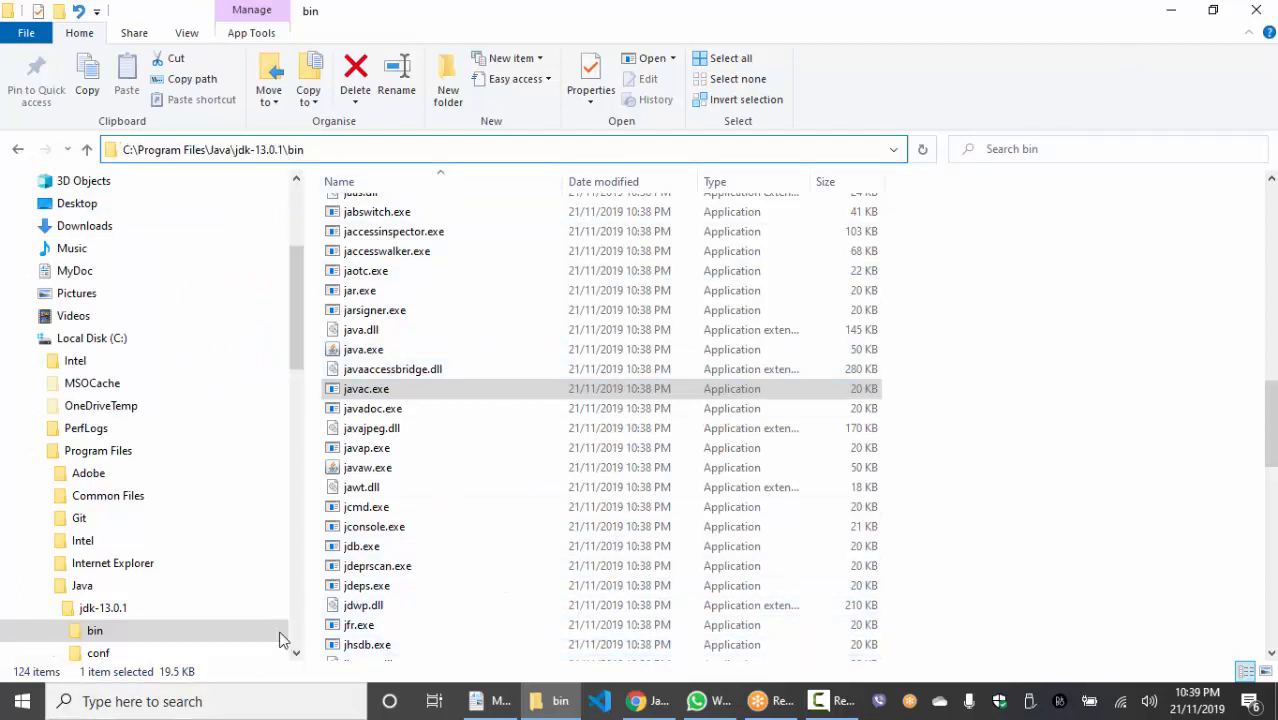
Search Windows for "envi", open the system environment variables settings, and bring up the Environment Variables dialog.
{"action": "left_click", "coordinate": [208, 701]}
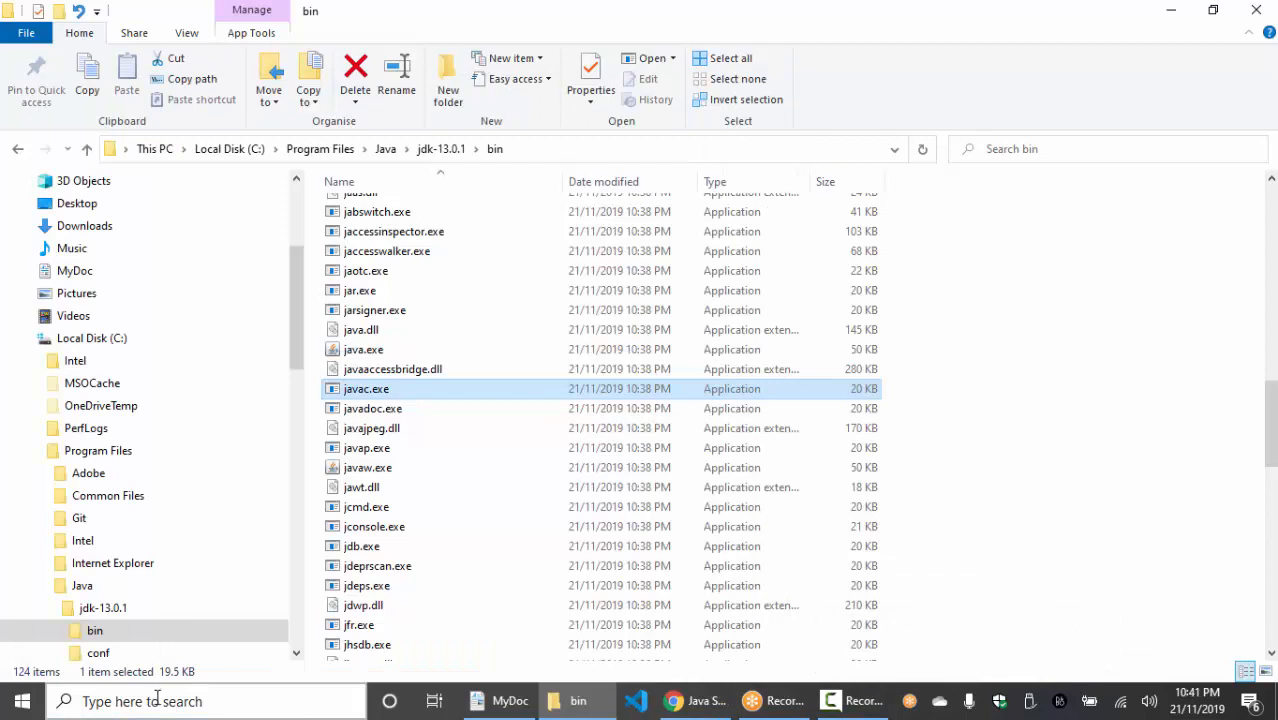
{"action": "left_click", "coordinate": [176, 701]}
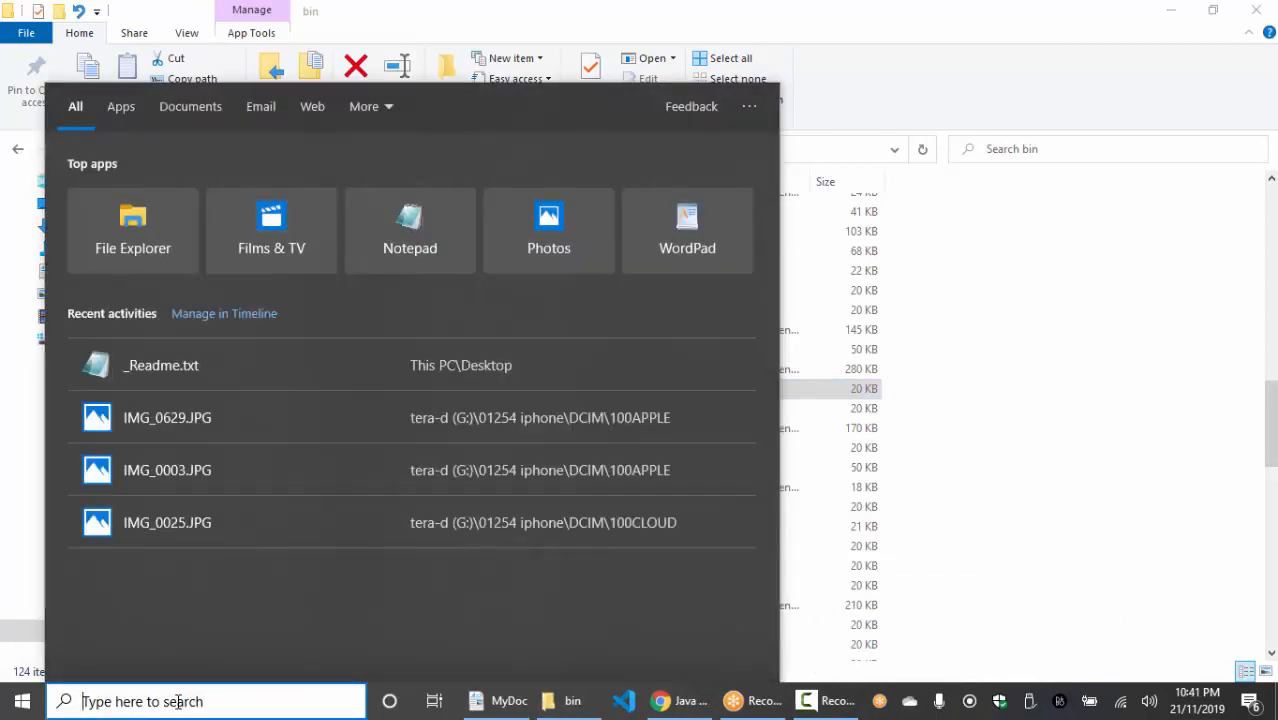
{"action": "type", "text": "envi"}
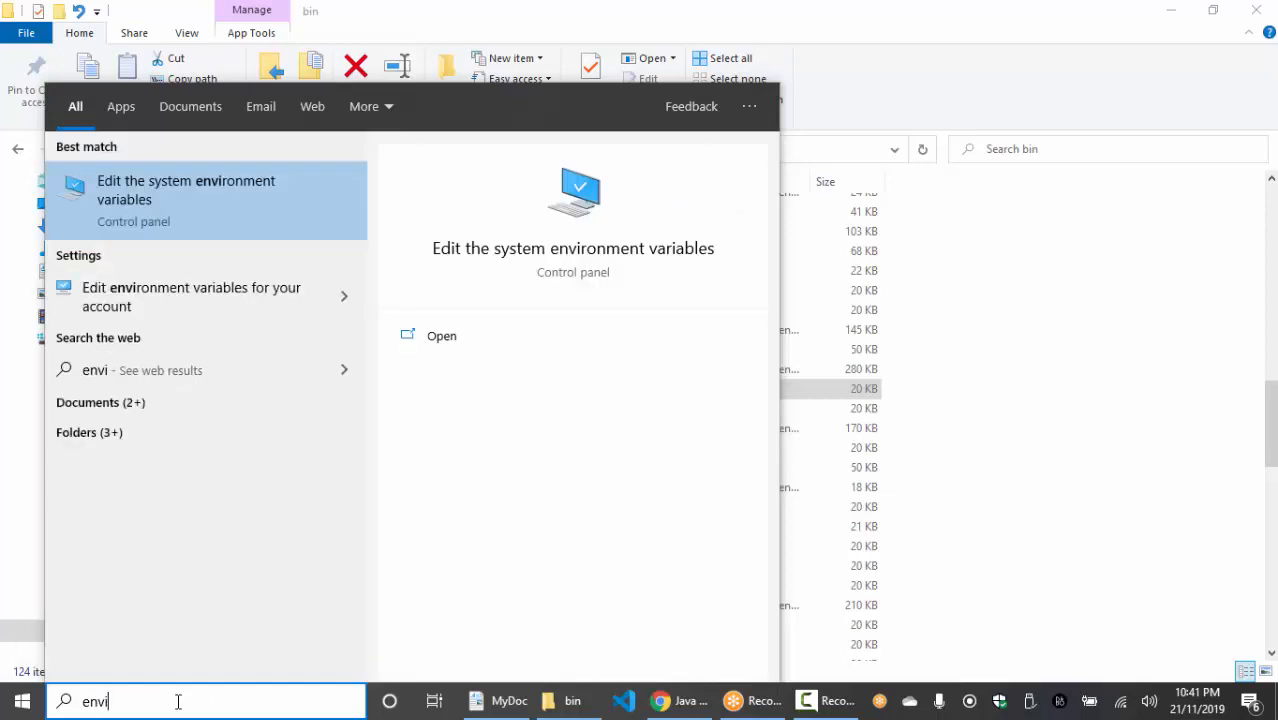
{"action": "left_click", "coordinate": [192, 198]}
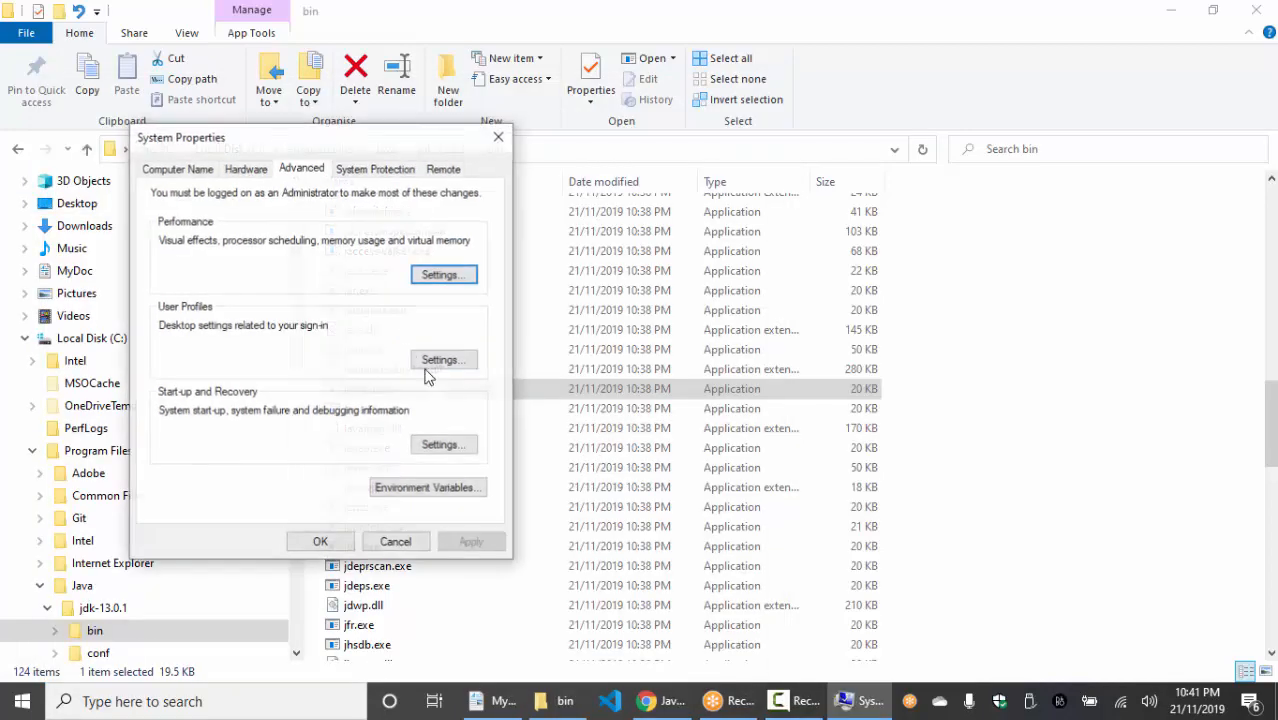
{"action": "left_click", "coordinate": [400, 490]}
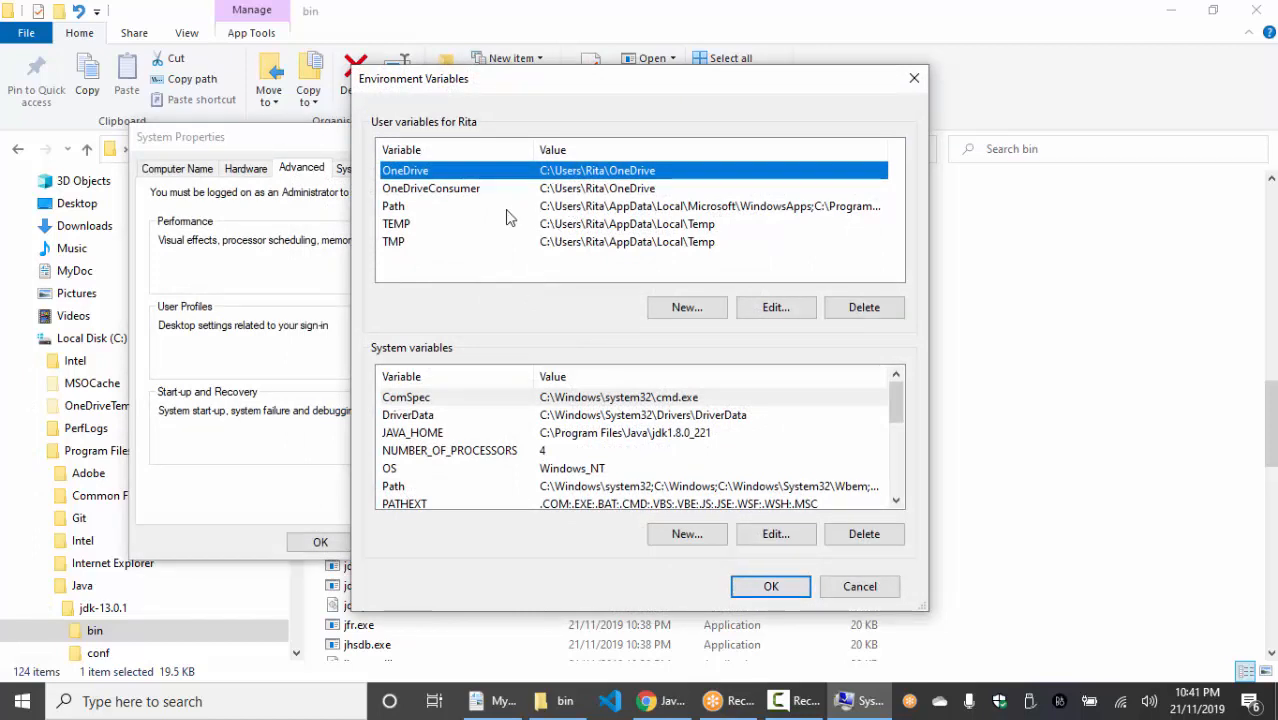
Inspect the entries of the user Path variable, close its editor without changes, and select Path again.
{"action": "left_click", "coordinate": [401, 209]}
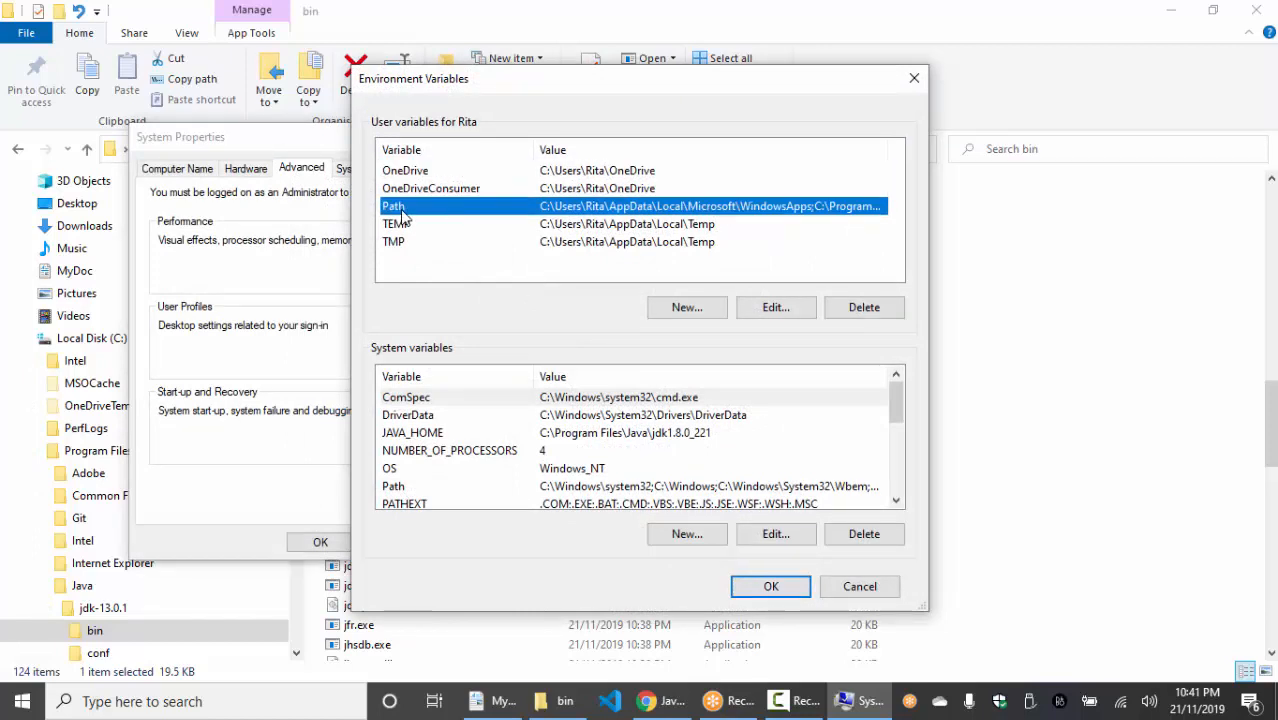
{"action": "double_click", "coordinate": [484, 210]}
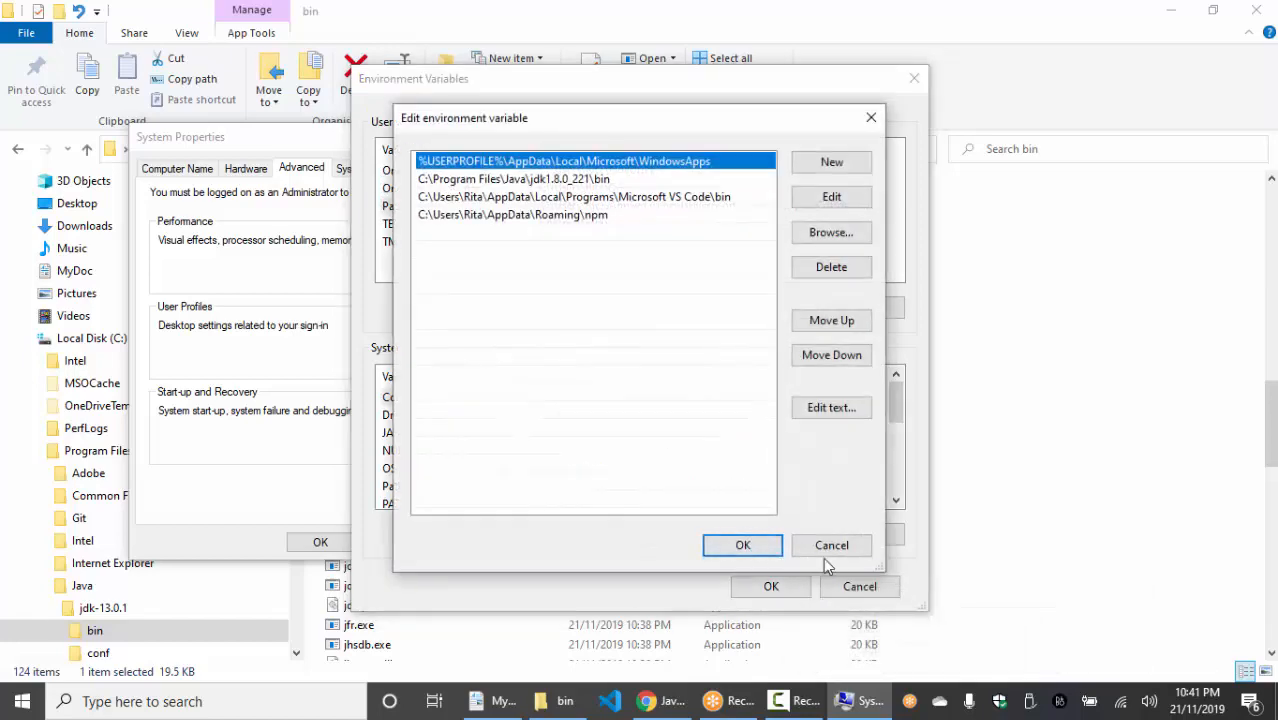
{"action": "left_click", "coordinate": [831, 545]}
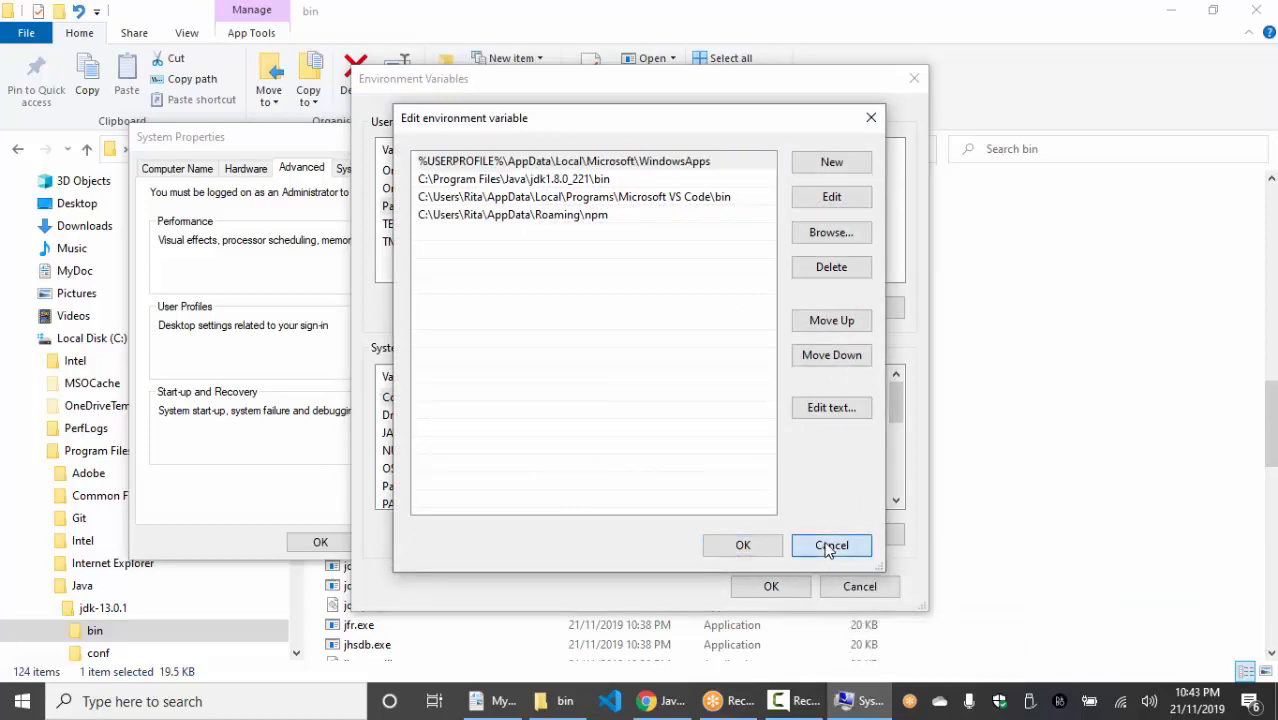
{"action": "left_click", "coordinate": [479, 206]}
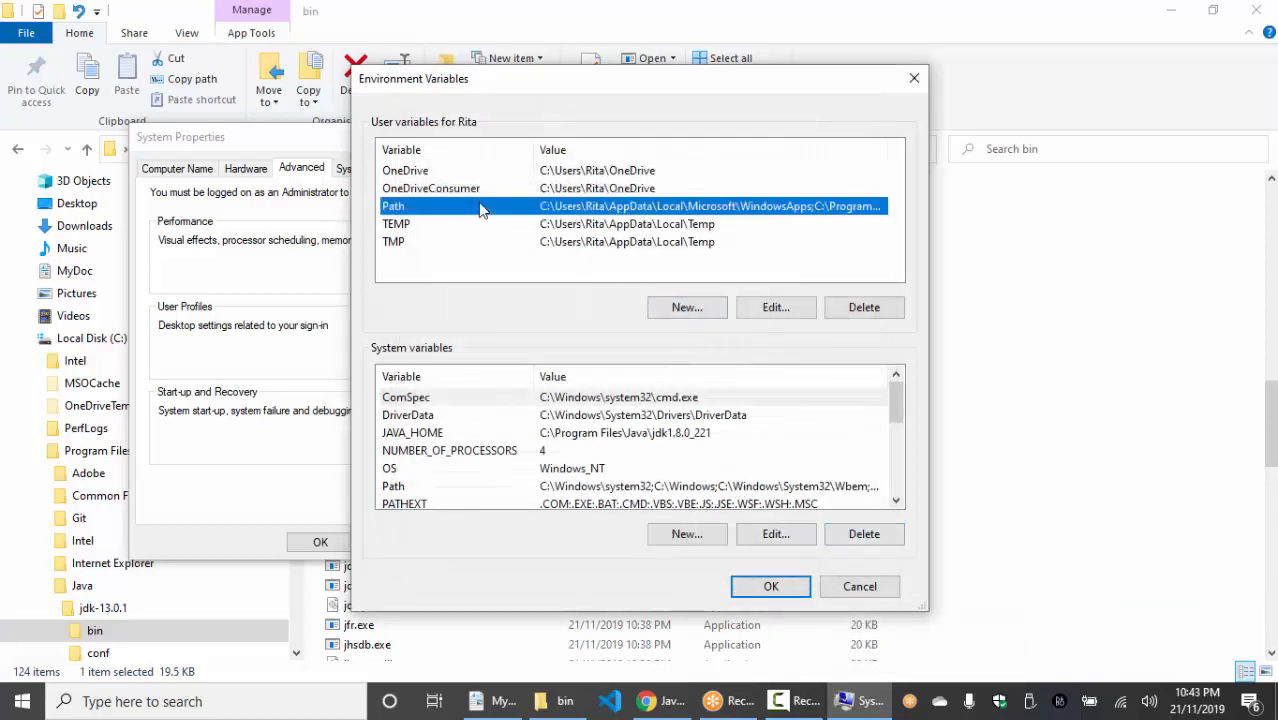
Replace the jdk1.8.0_221 entry in the user Path variable with C:\Program Files\Java\jdk-13.0.1\bin.
{"action": "left_click", "coordinate": [773, 306]}
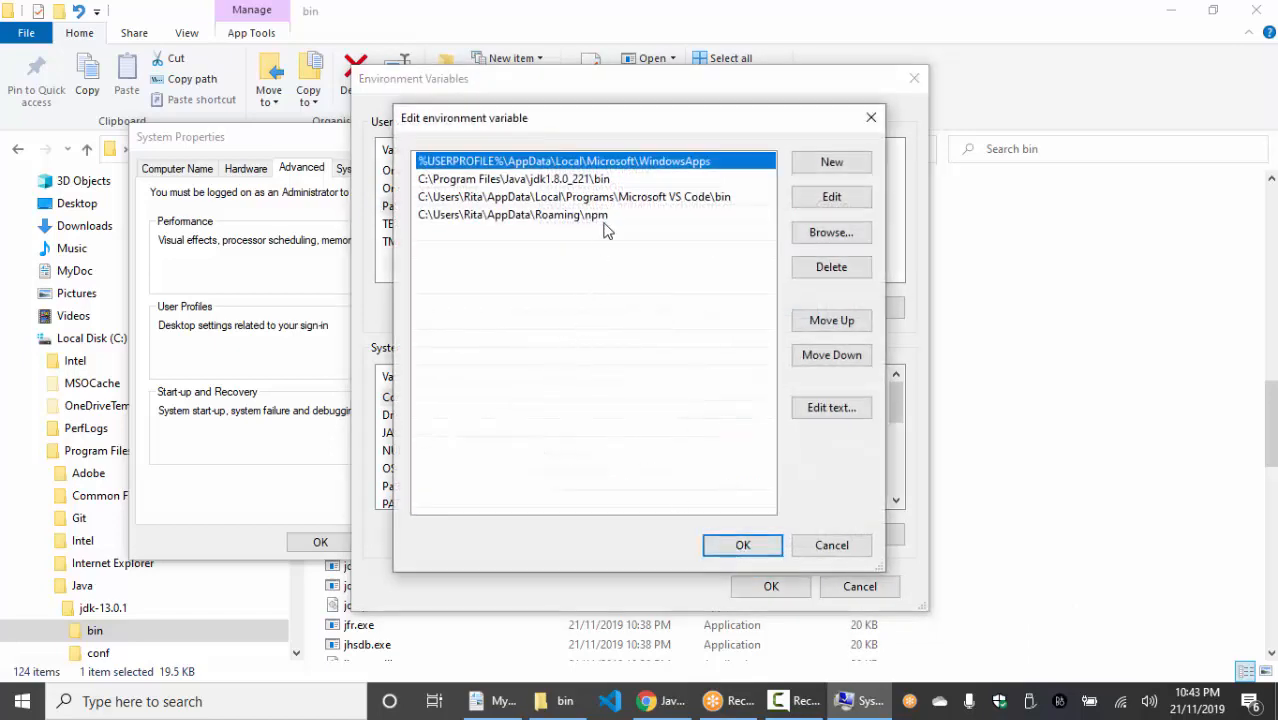
{"action": "left_click", "coordinate": [437, 184]}
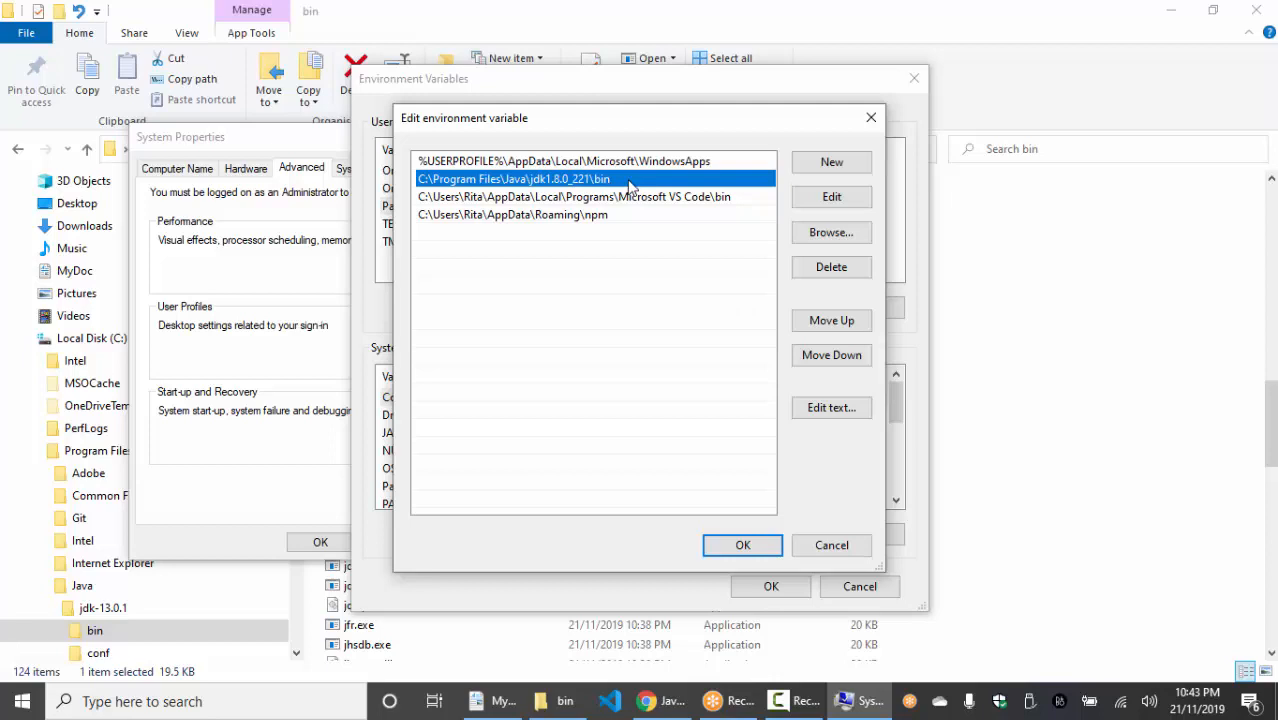
{"action": "left_click", "coordinate": [806, 204]}
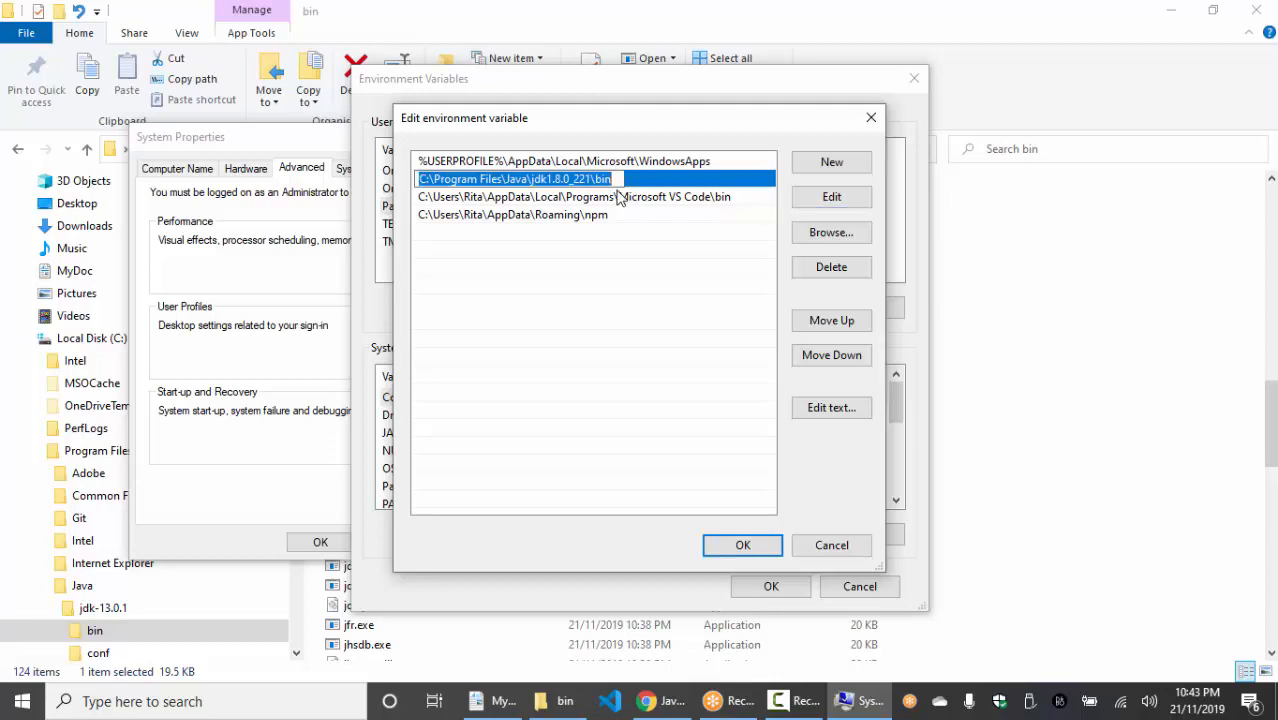
{"action": "key", "text": "Delete"}
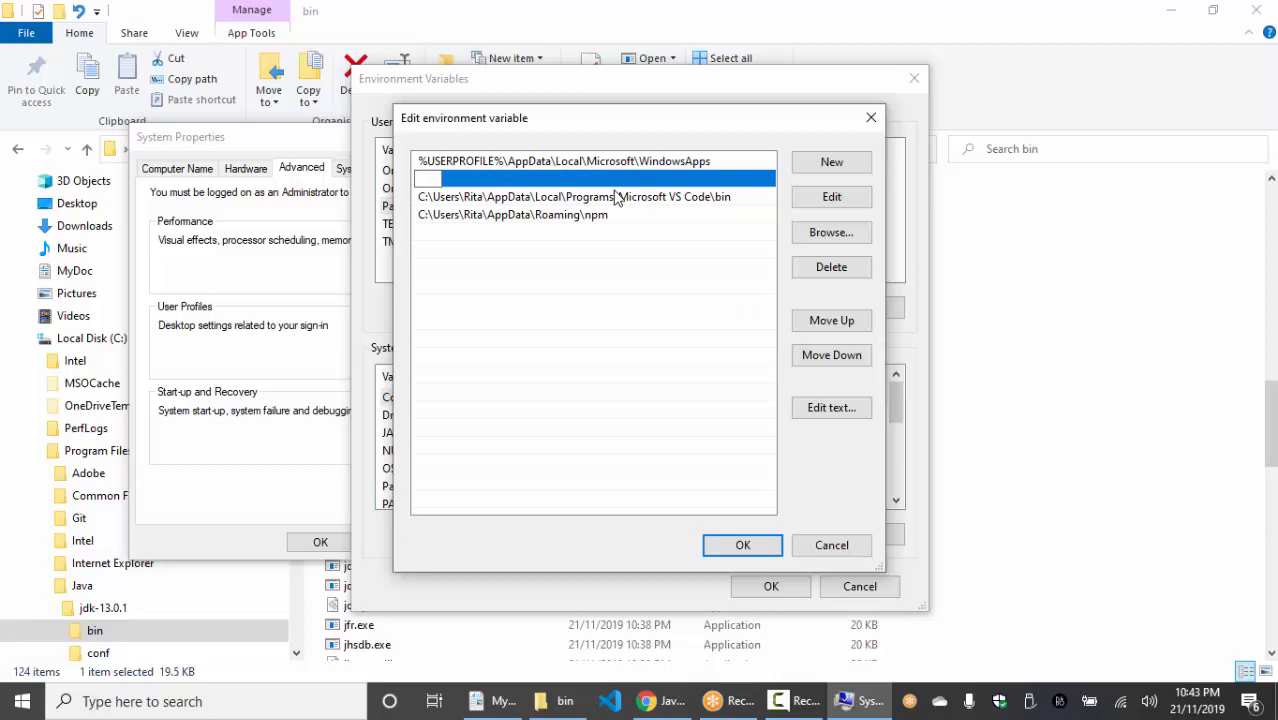
{"action": "type", "text": "C:\\Program Files\\Java\\jdk-13.0.1\\bin"}
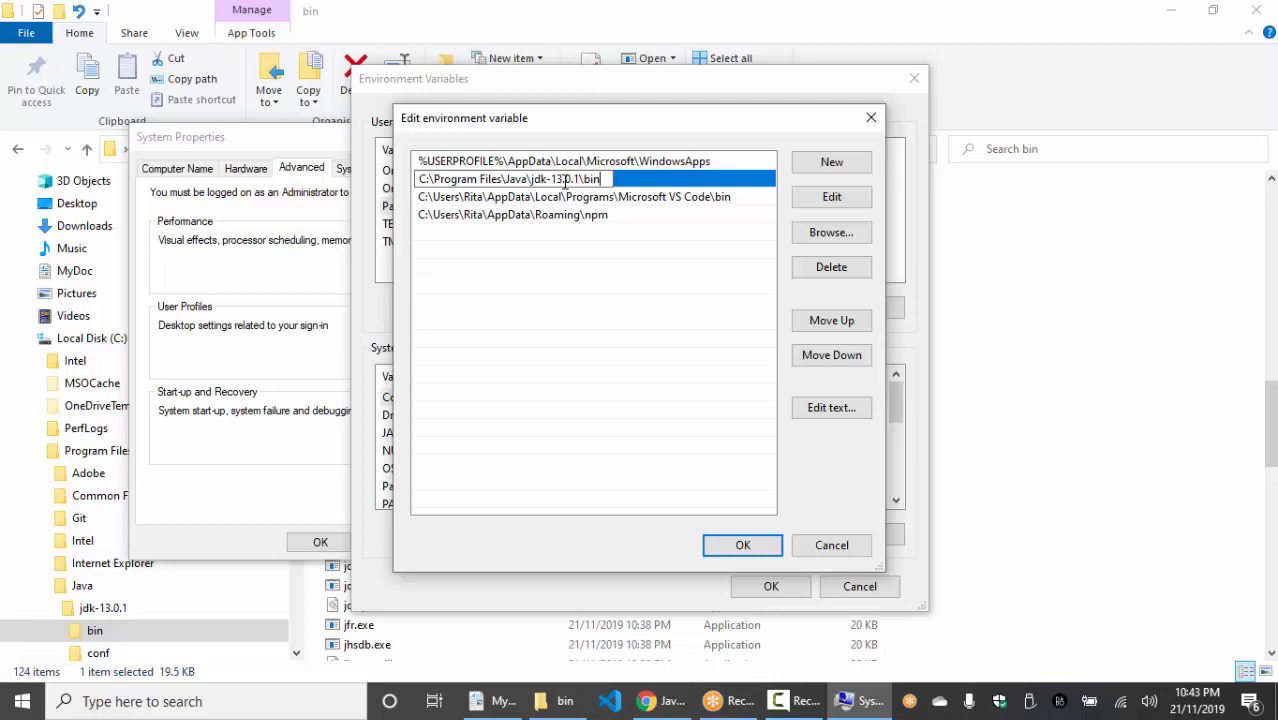
{"action": "left_click", "coordinate": [665, 252]}
{"action": "left_click", "coordinate": [609, 181]}
{"action": "left_click", "coordinate": [742, 545]}
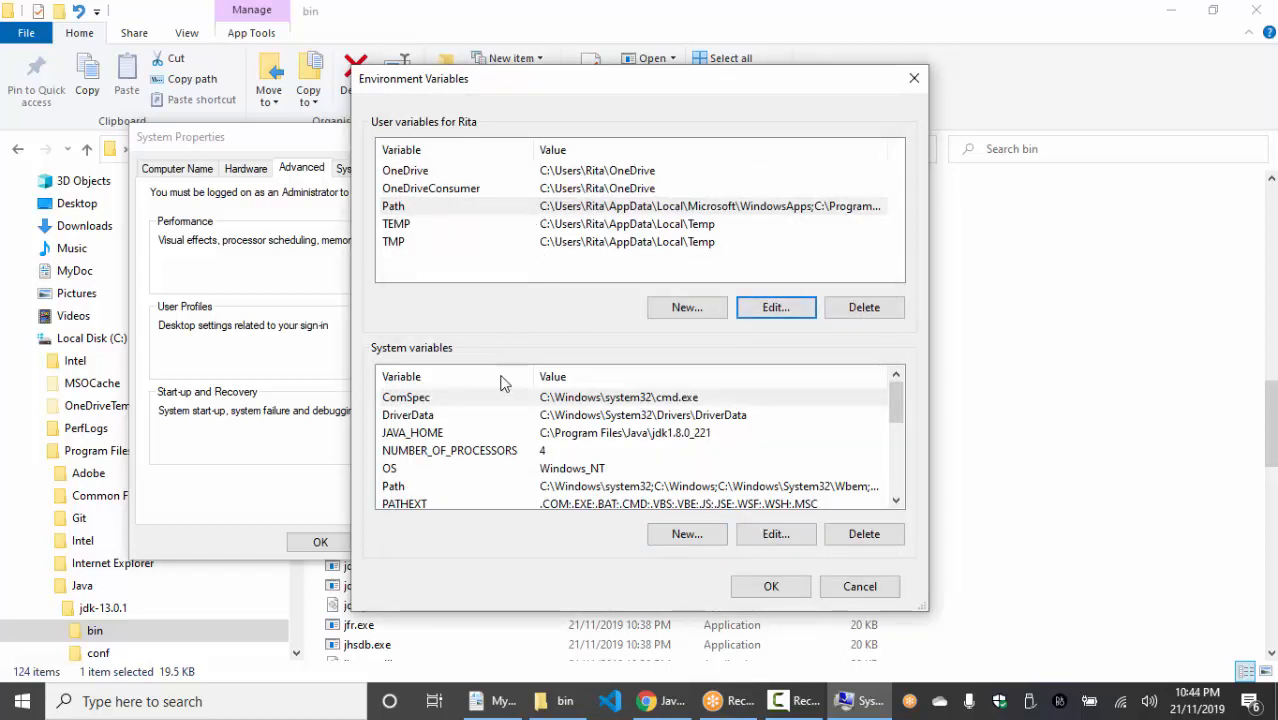
Set the JAVA_HOME system variable to C:\Program Files\Java\jdk-13.0.1 and accept the changes, closing the environment variables and system properties dialogs.
{"action": "left_click", "coordinate": [453, 436]}
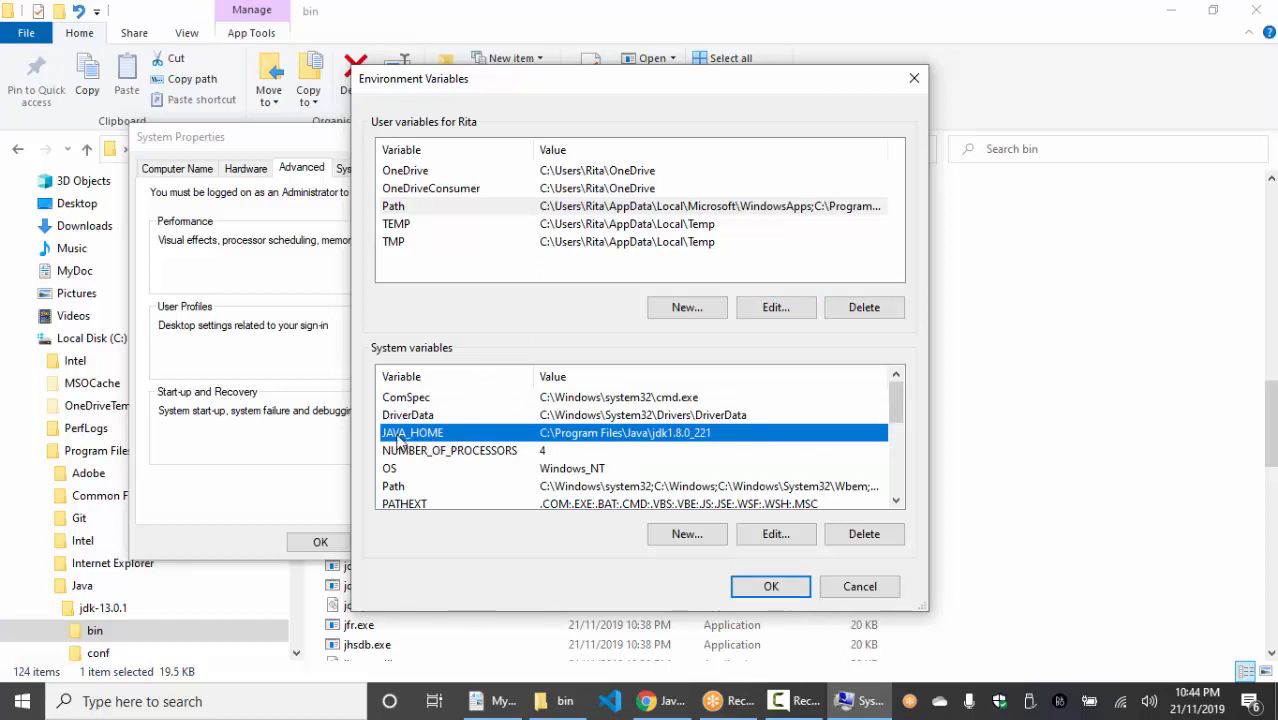
{"action": "double_click", "coordinate": [463, 441]}
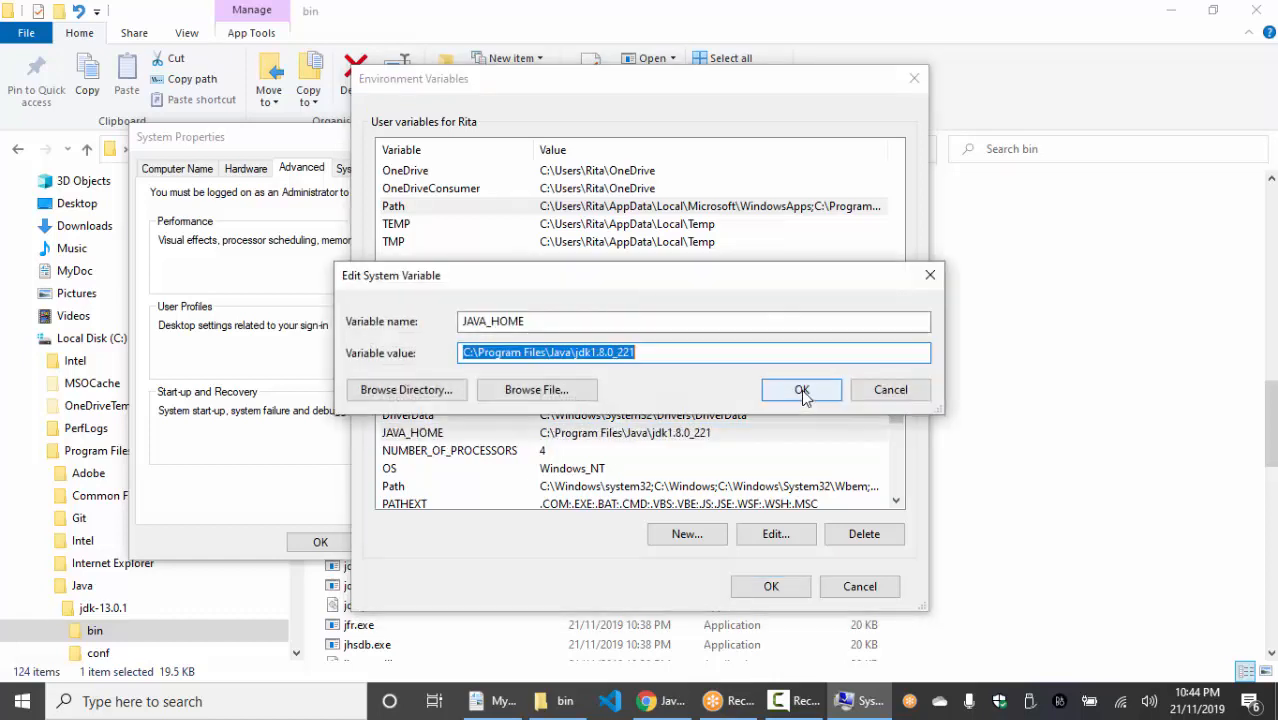
{"action": "left_click", "coordinate": [656, 355]}
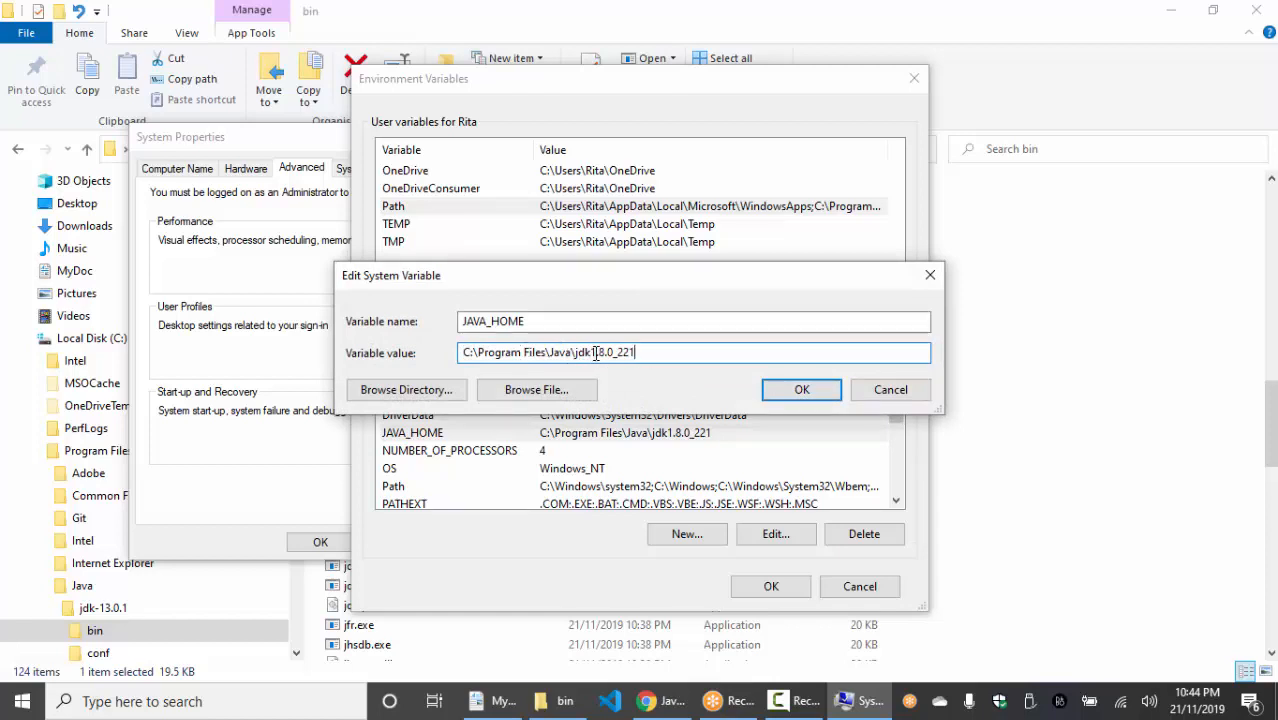
{"action": "left_click_drag", "start_coordinate": [600, 353], "coordinate": [400, 345]}
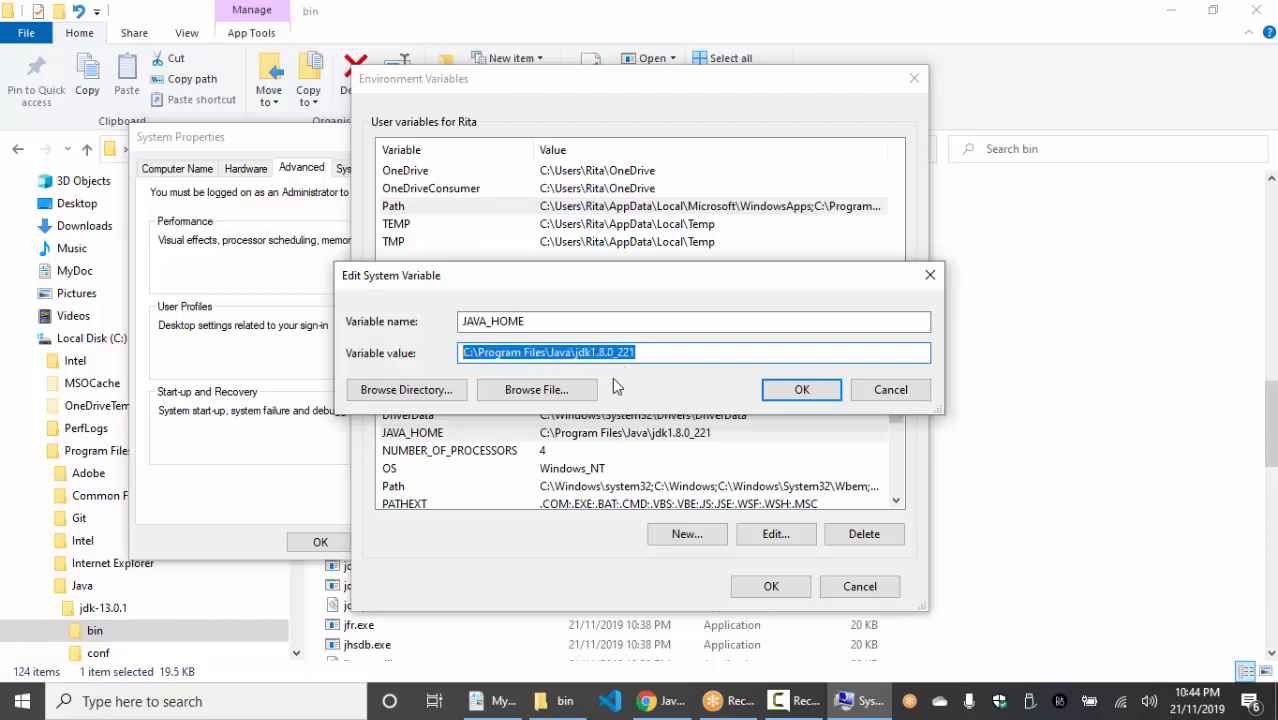
{"action": "key", "text": "BackSpace"}
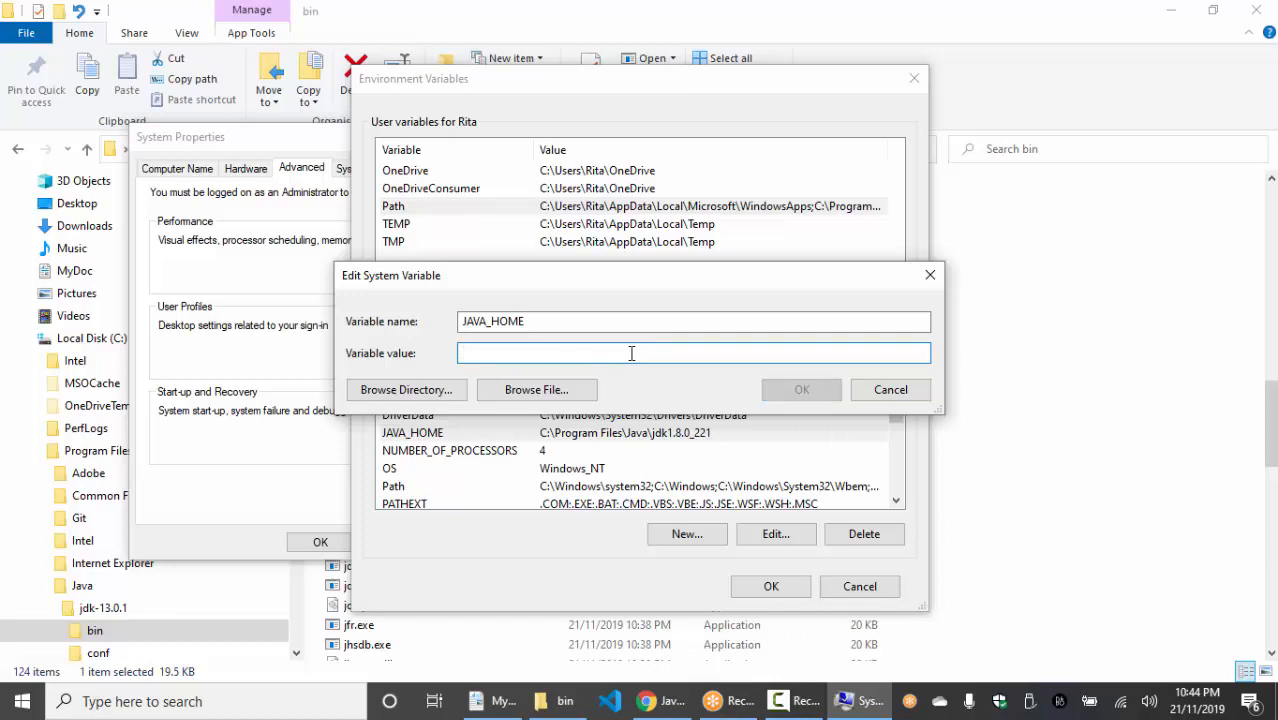
{"action": "type", "text": "C:\\Program Files\\Java\\jdk-13.0.1\\bin"}
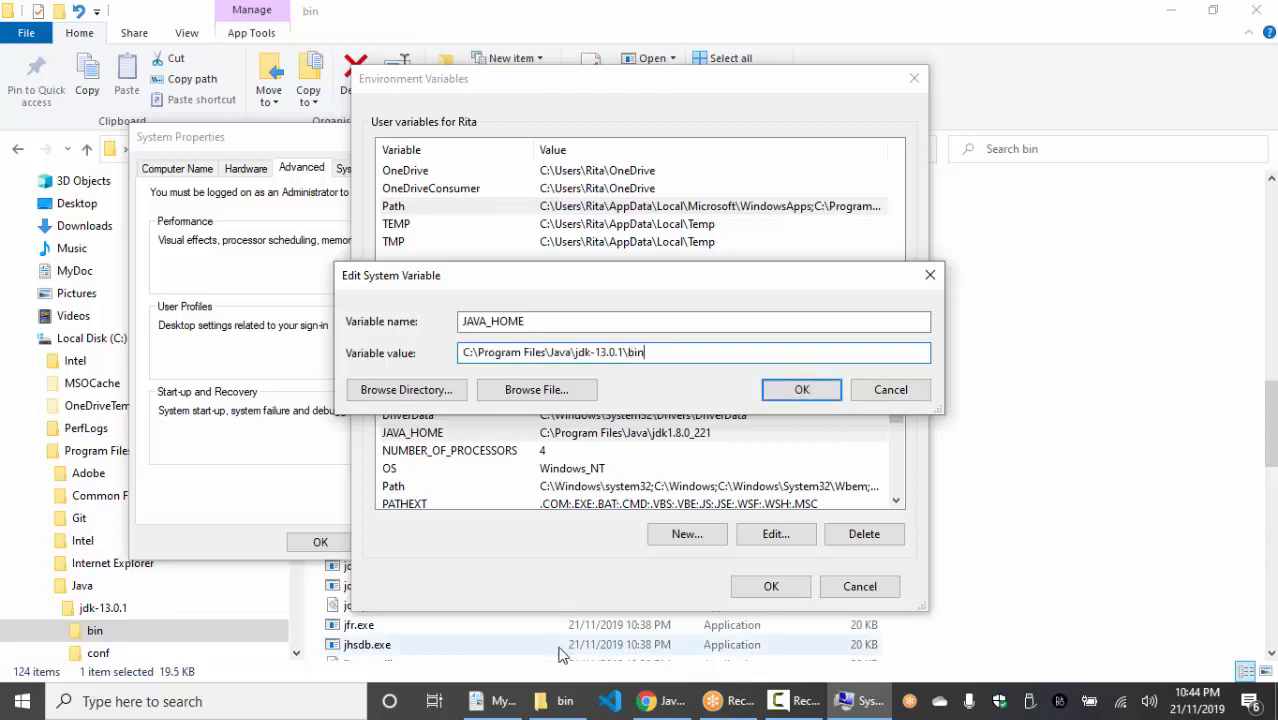
{"action": "key", "text": "BackSpace"}
{"action": "key", "text": "BackSpace"}
{"action": "key", "text": "BackSpace"}
{"action": "key", "text": "BackSpace"}
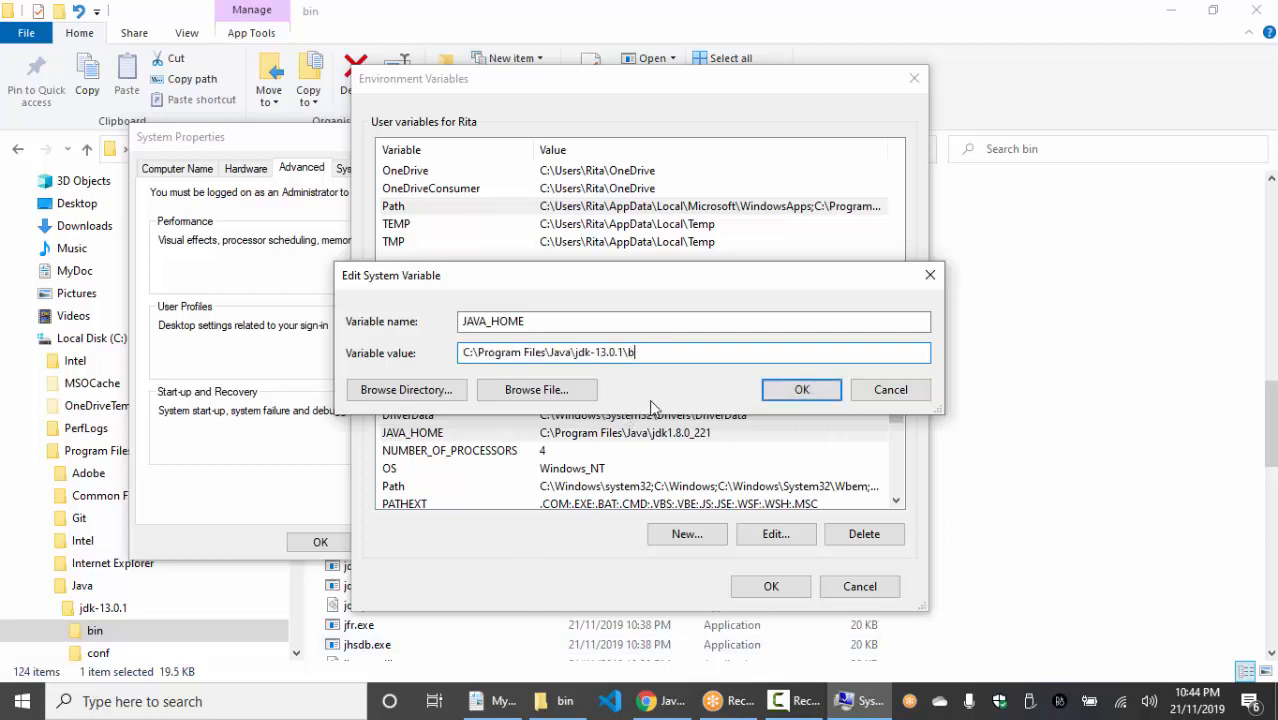
{"action": "left_click", "coordinate": [790, 392]}
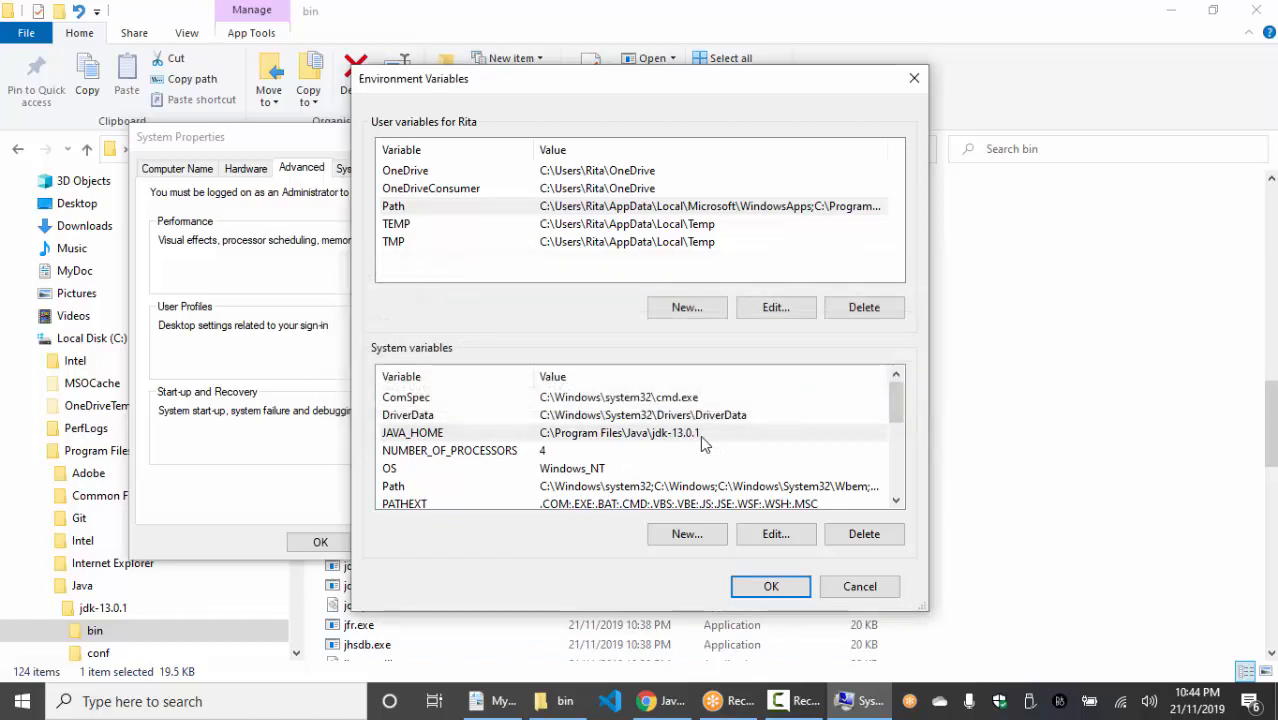
{"action": "left_click", "coordinate": [771, 586]}
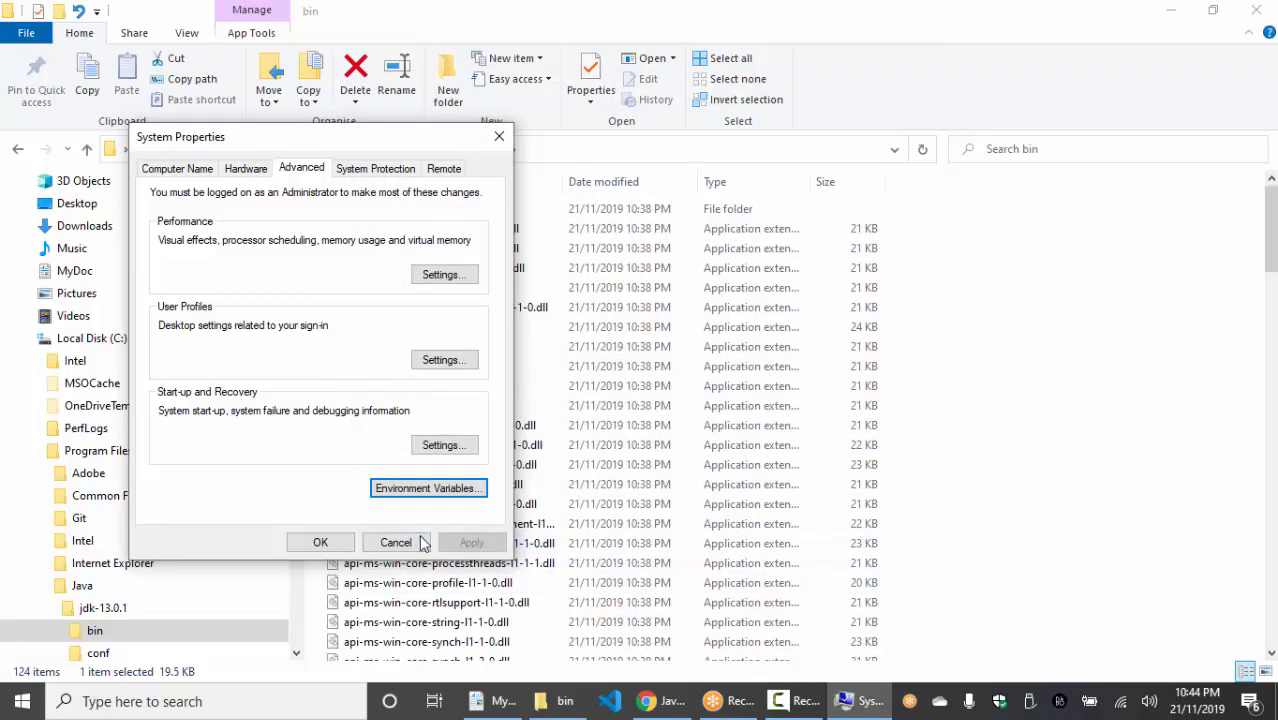
{"action": "left_click", "coordinate": [303, 541]}
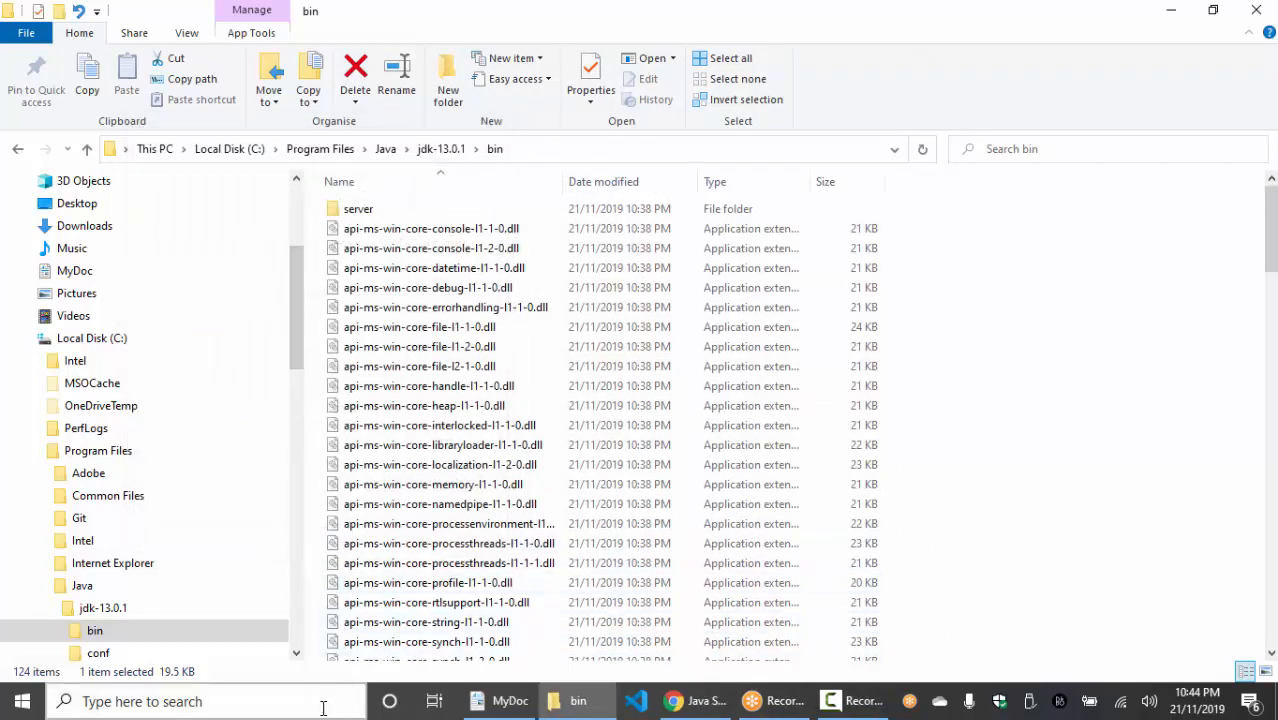
Open Command Prompt and check the Java runtime and compiler versions with java --version and javac --version.
{"action": "left_click", "coordinate": [323, 703]}
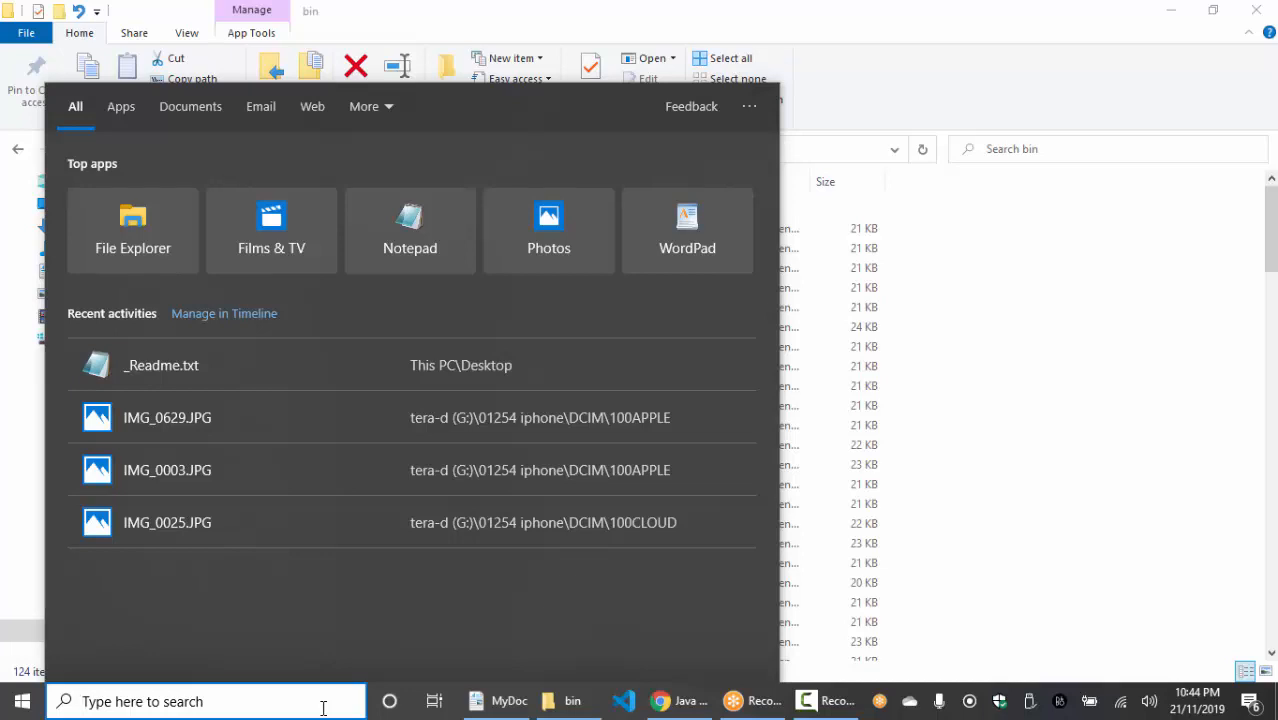
{"action": "type", "text": "cmd"}
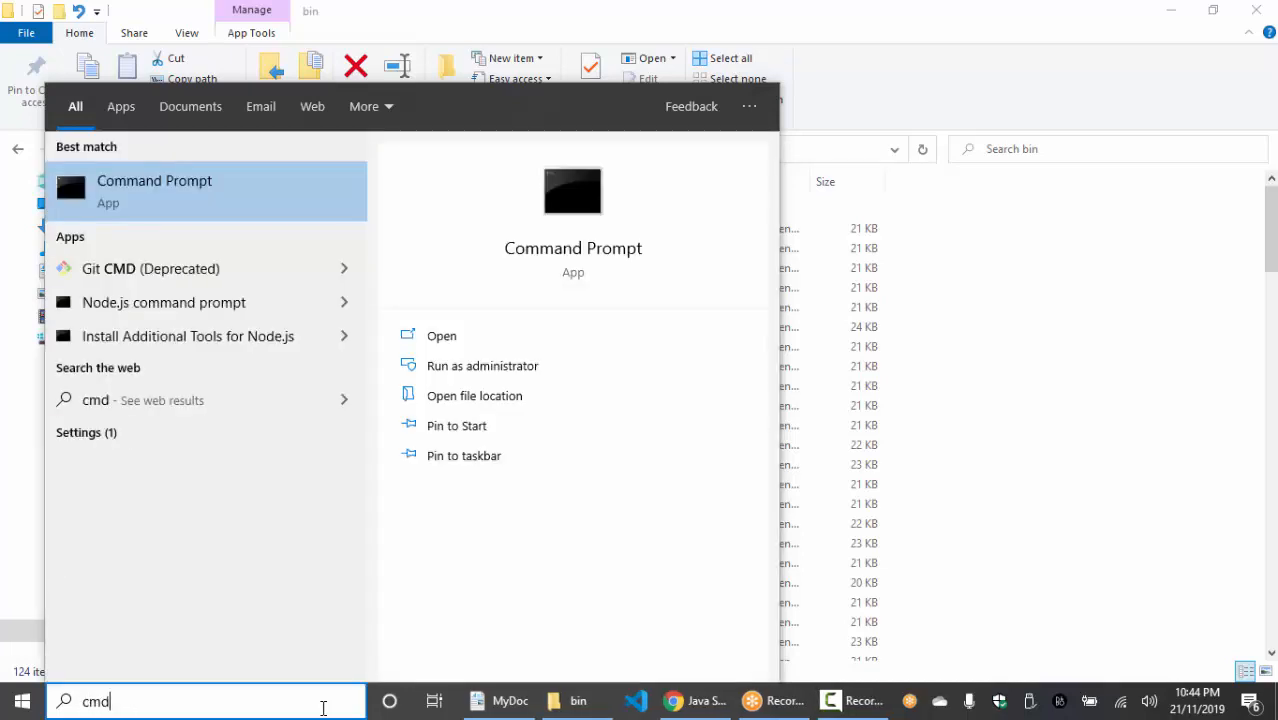
{"action": "key", "text": "Return"}
{"action": "type", "text": "ja"}
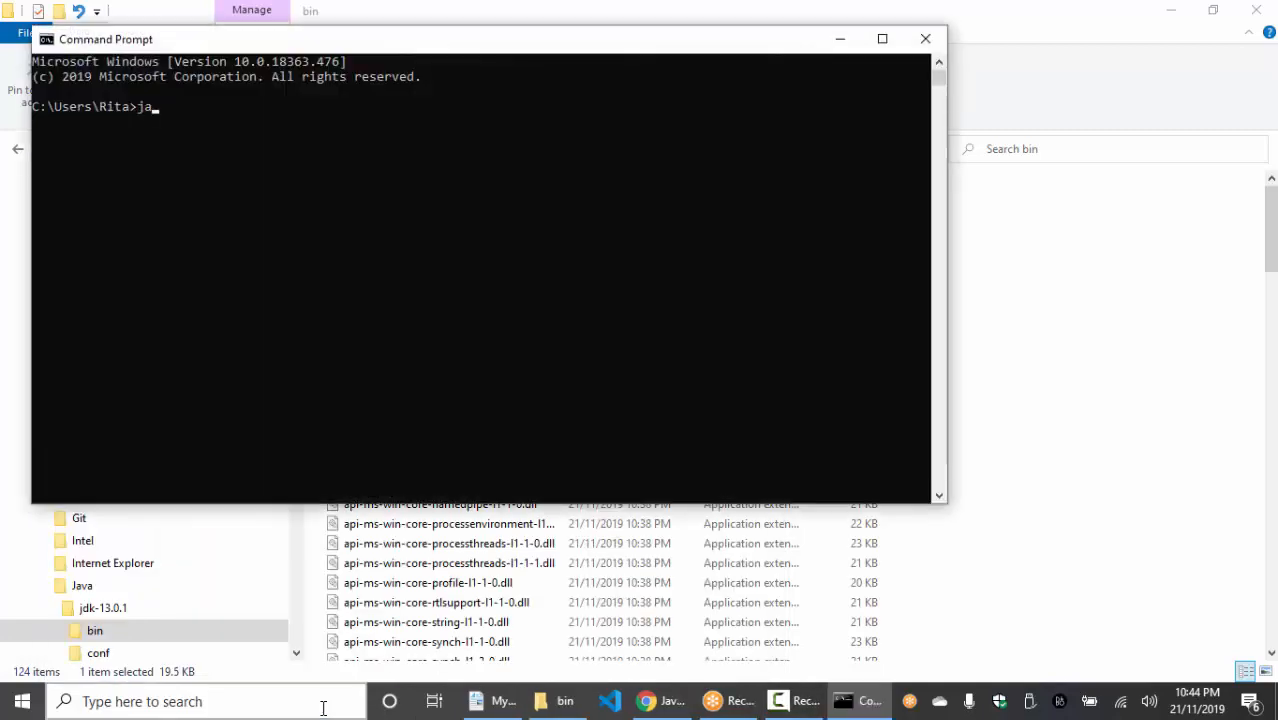
{"action": "type", "text": "va --version"}
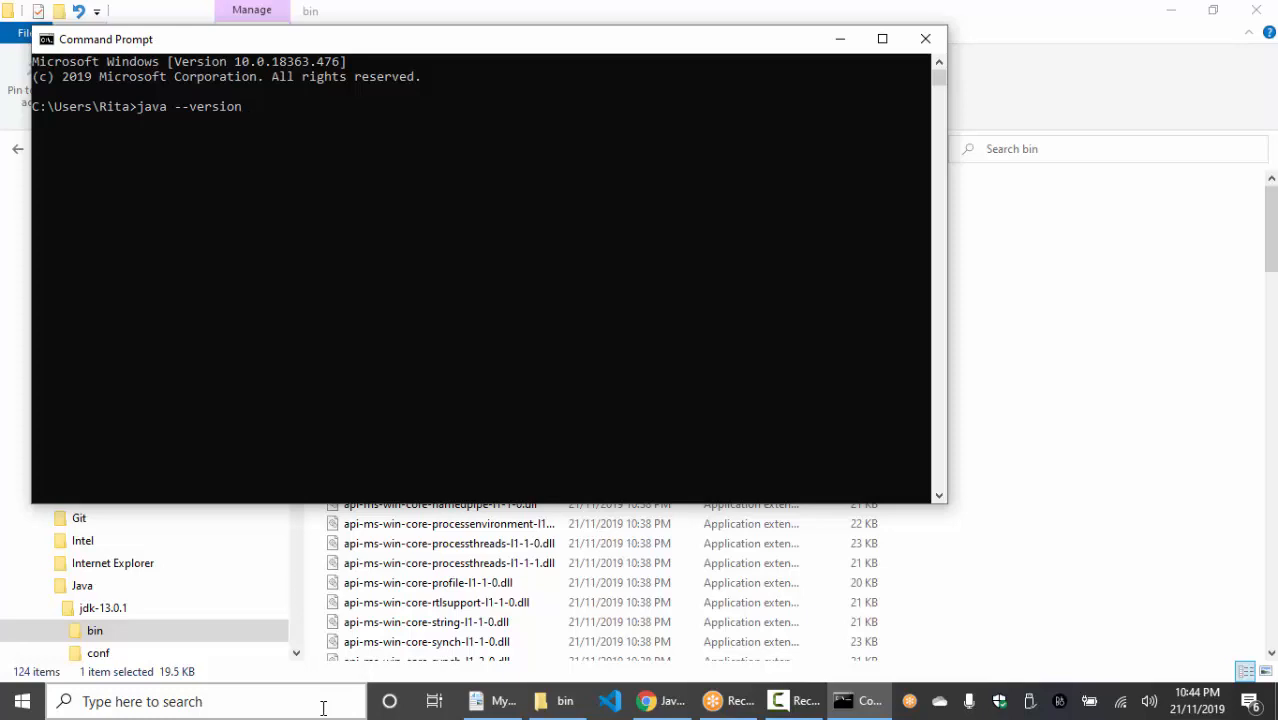
{"action": "key", "text": "Return"}
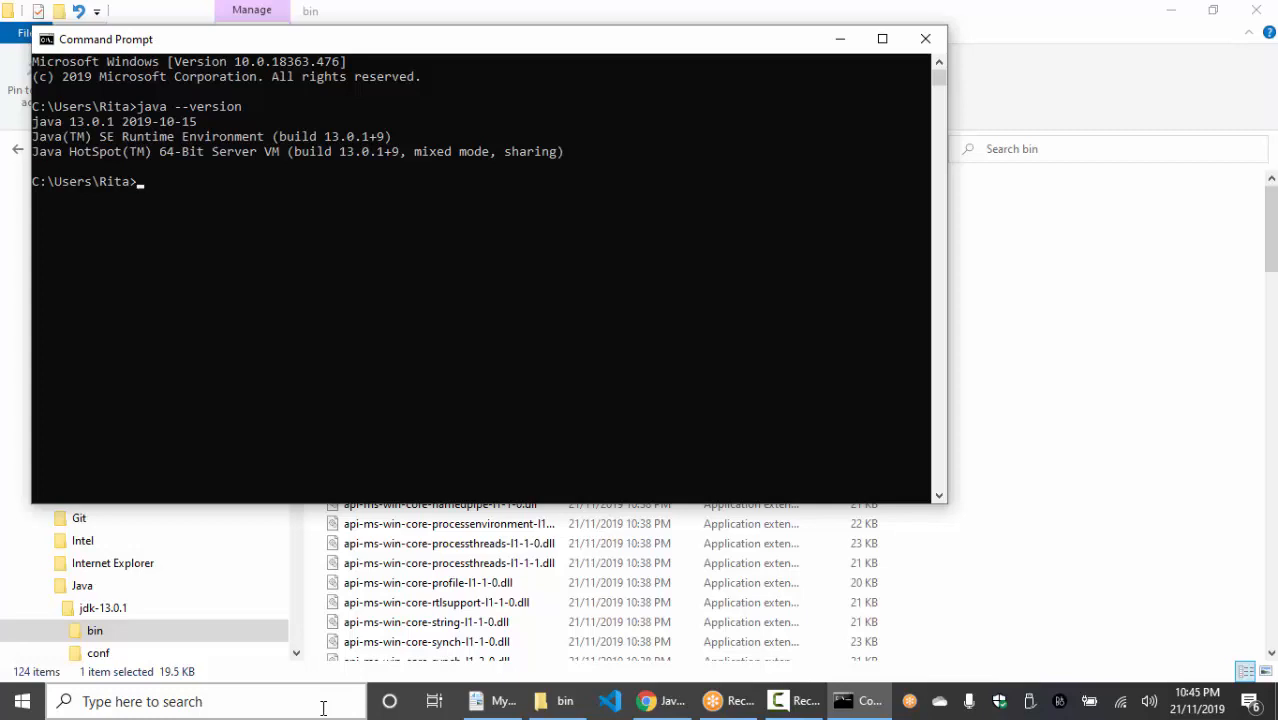
{"action": "type", "text": "javac --version"}
{"action": "key", "text": "Return"}
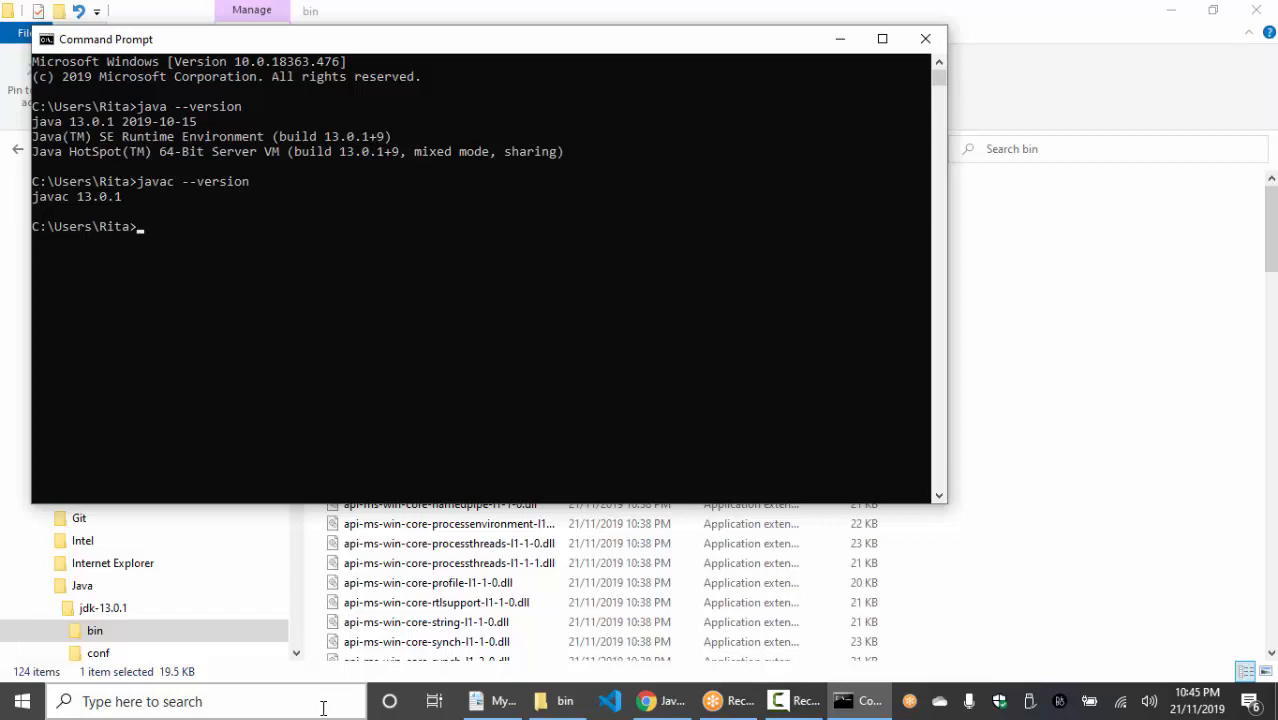
Minimize the open windows and try to launch Eclipse from its desktop shortcut and from eclipse.exe in D:\soft-ssd\eclipse.
{"action": "left_click", "coordinate": [840, 39]}
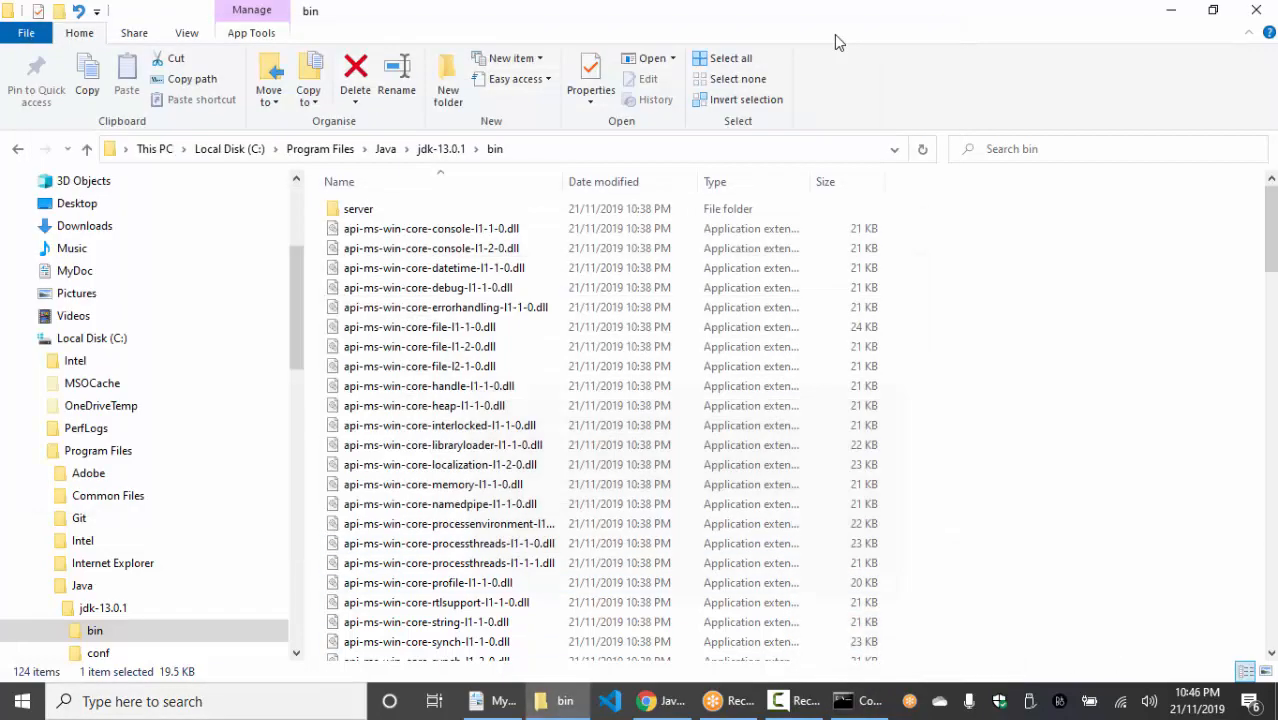
{"action": "left_click", "coordinate": [1171, 11]}
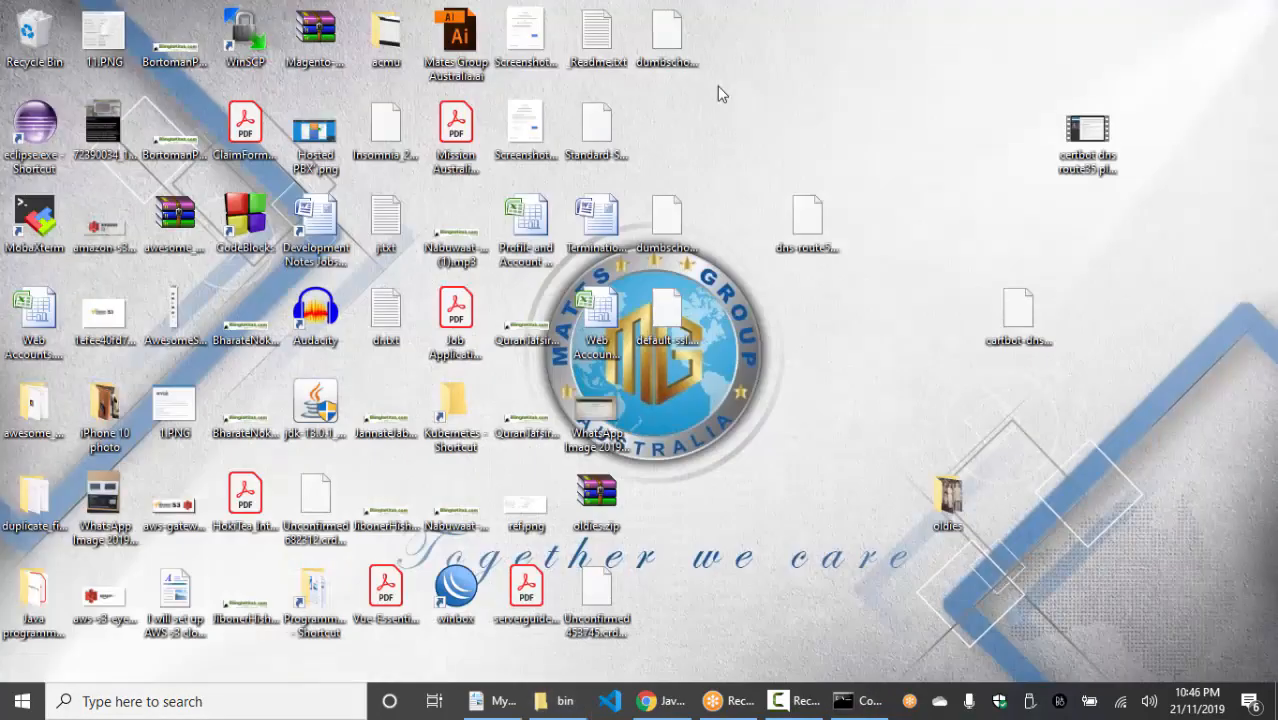
{"action": "double_click", "coordinate": [36, 140]}
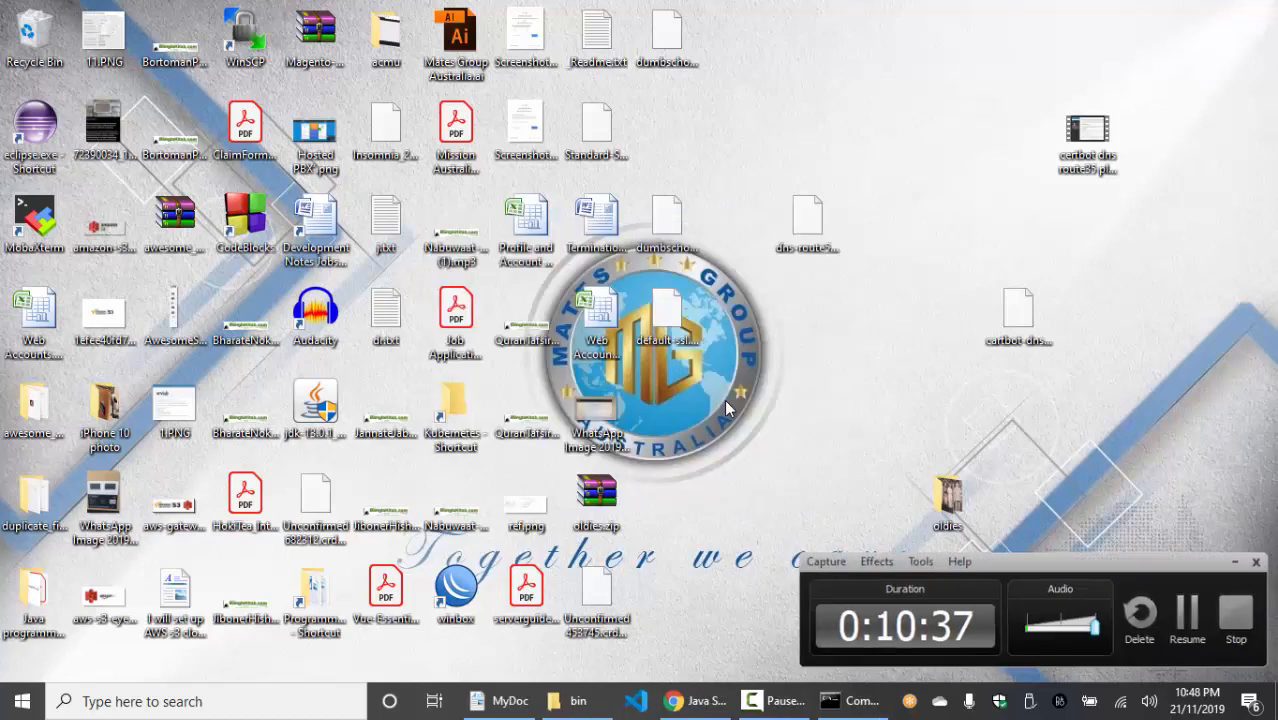
{"action": "double_click", "coordinate": [35, 122]}
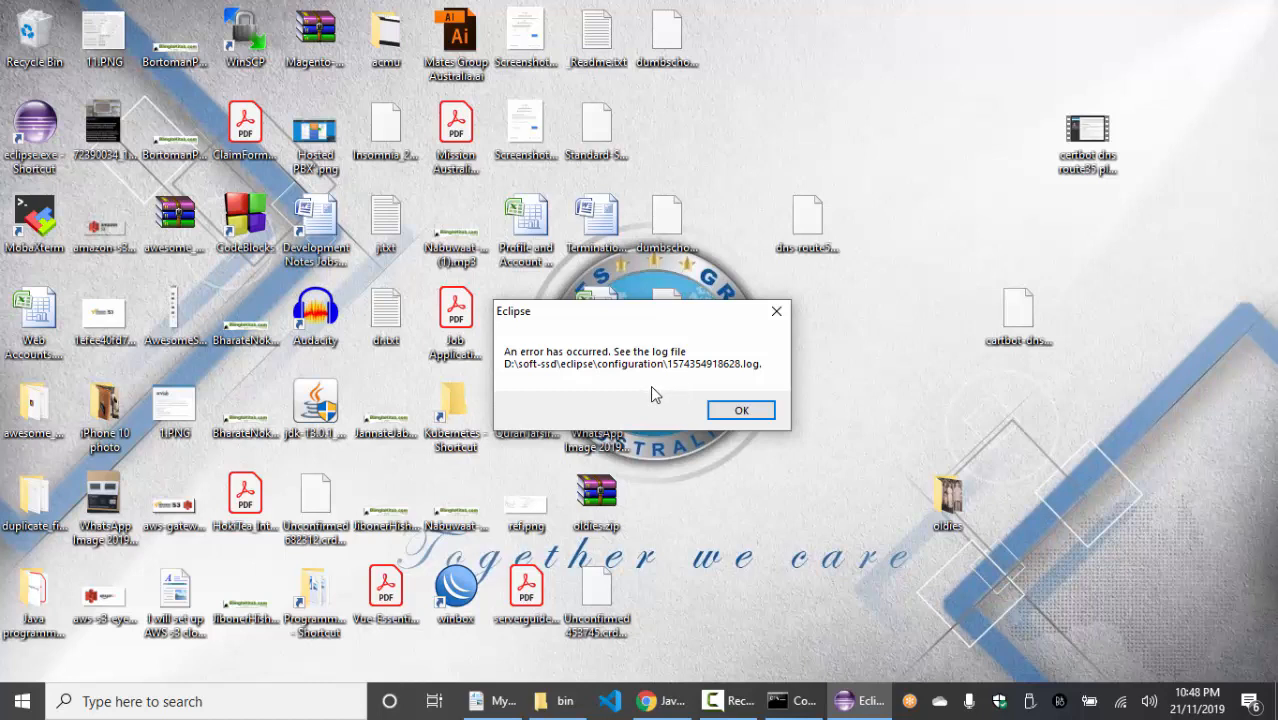
{"action": "left_click", "coordinate": [737, 418]}
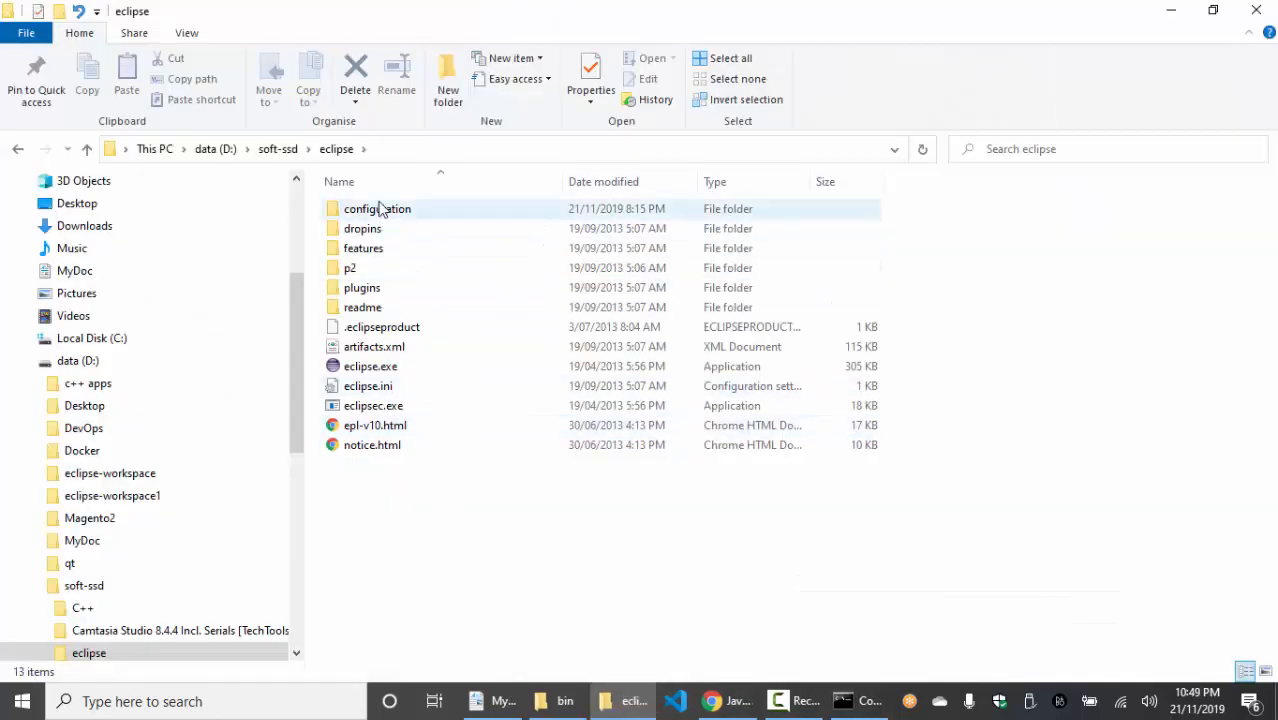
{"action": "double_click", "coordinate": [370, 368]}
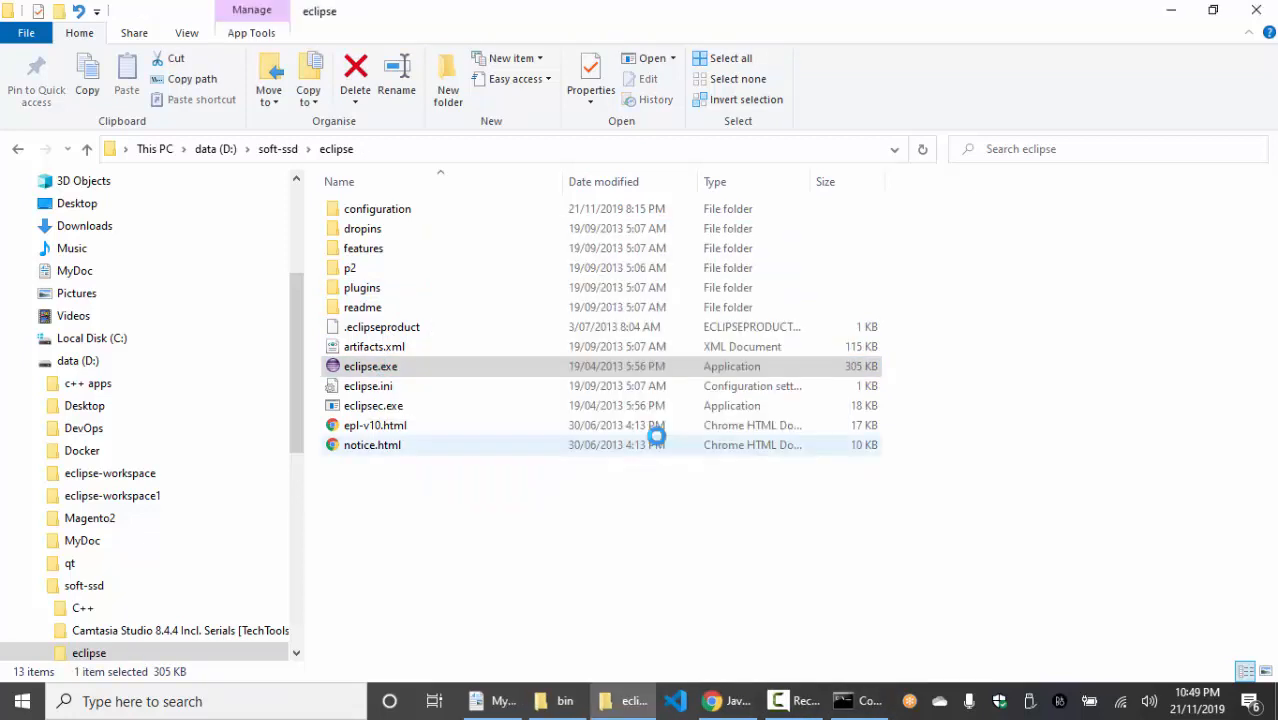
{"action": "left_click", "coordinate": [734, 410]}
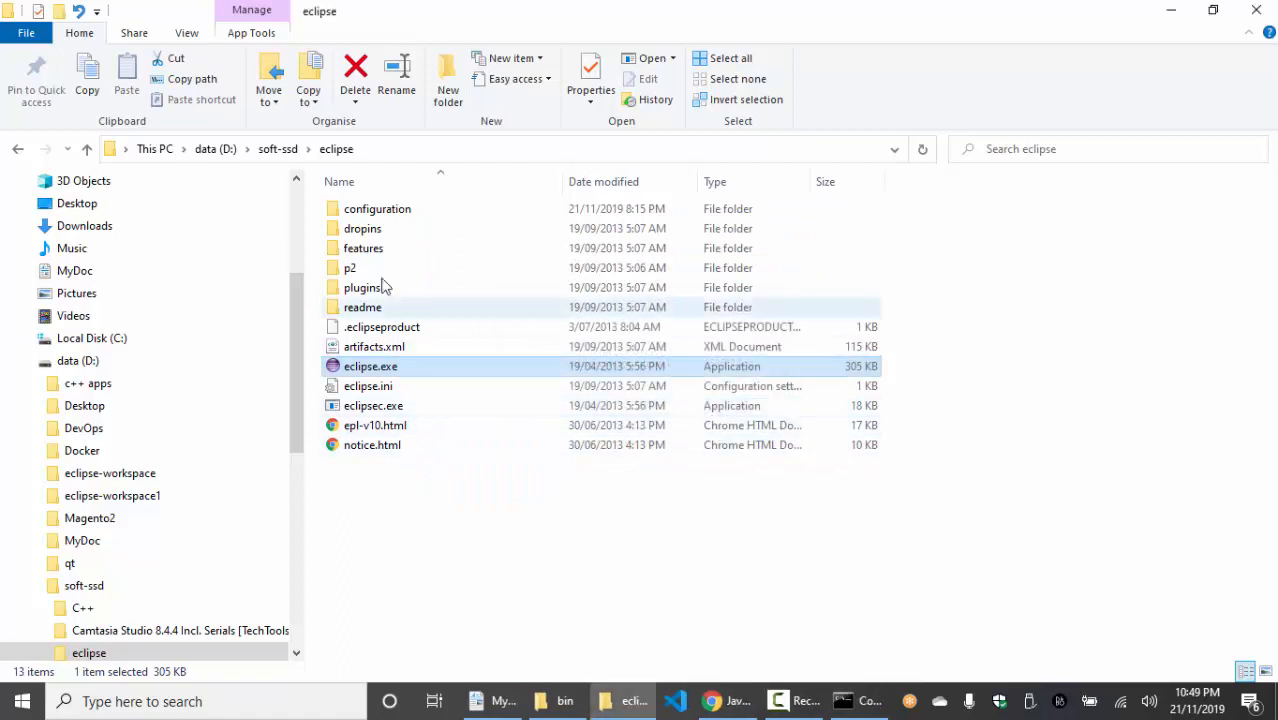
Delete the eclipse folder in D:\soft-ssd, extract eclipse-java-kepler-SR1-win32-x86_64.zip into a folder of the same name, and select that folder.
{"action": "key", "text": "BackSpace"}
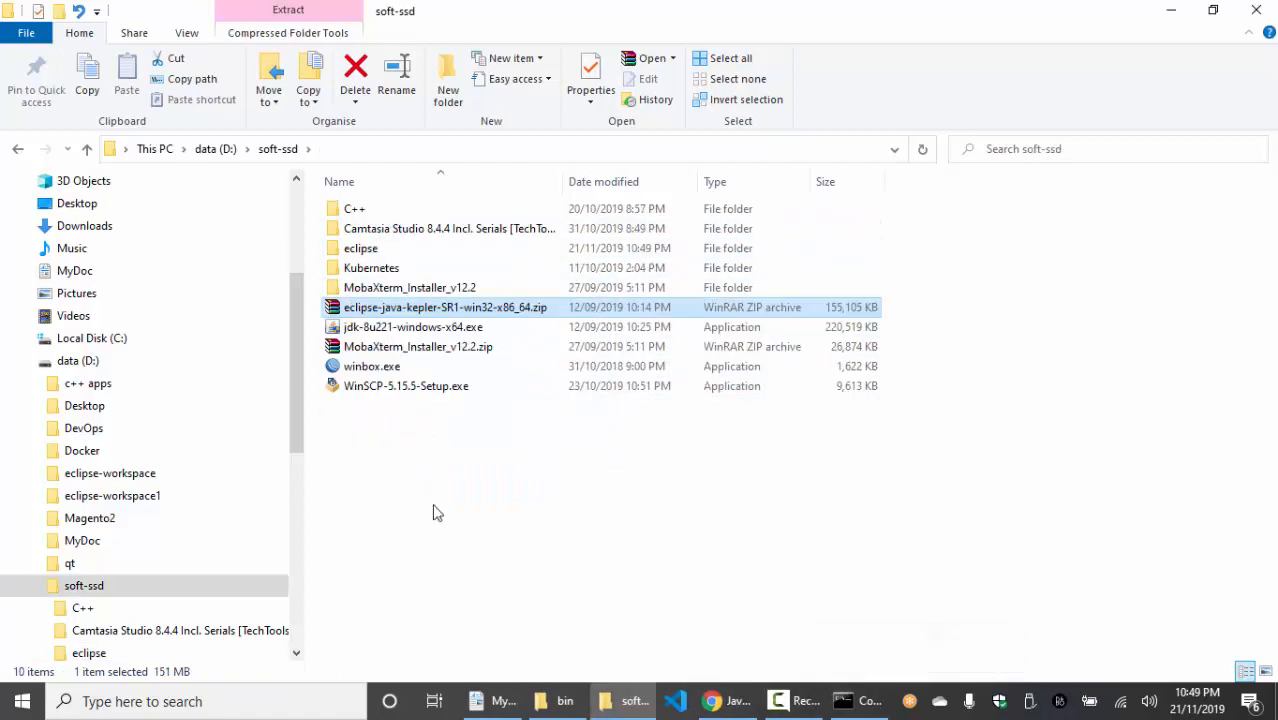
{"action": "left_click", "coordinate": [360, 74]}
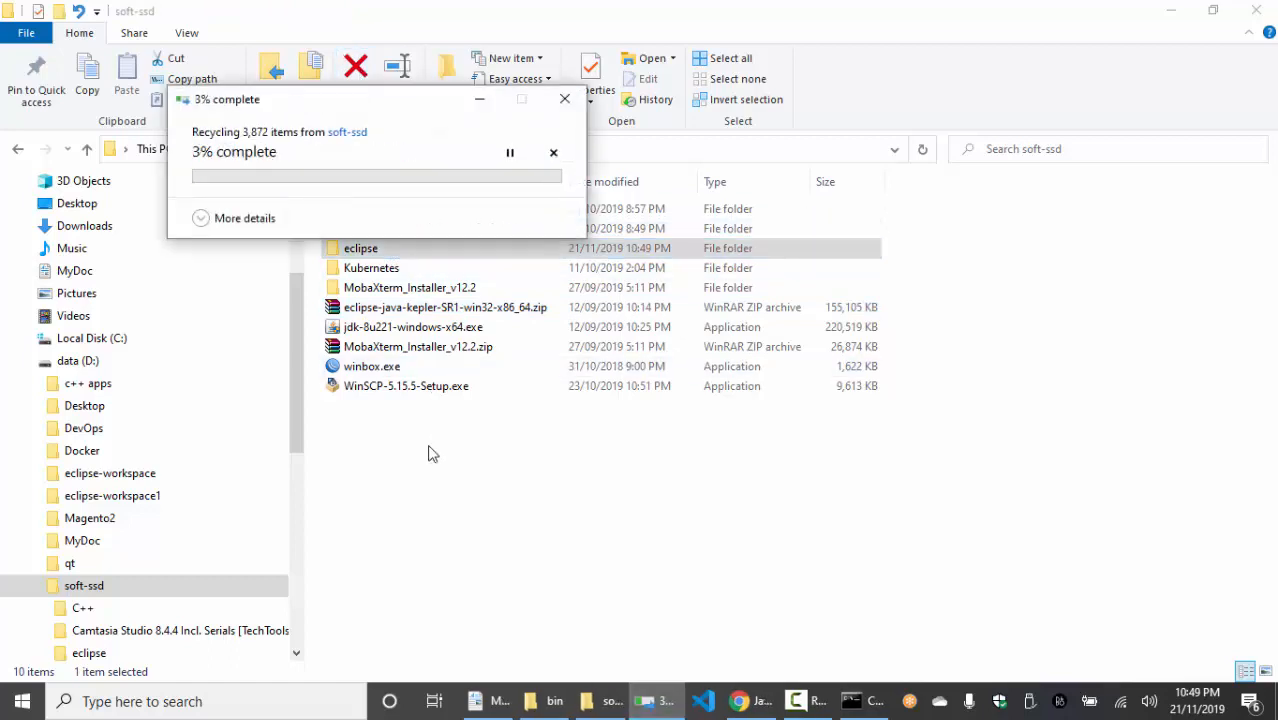
{"action": "left_click", "coordinate": [394, 289]}
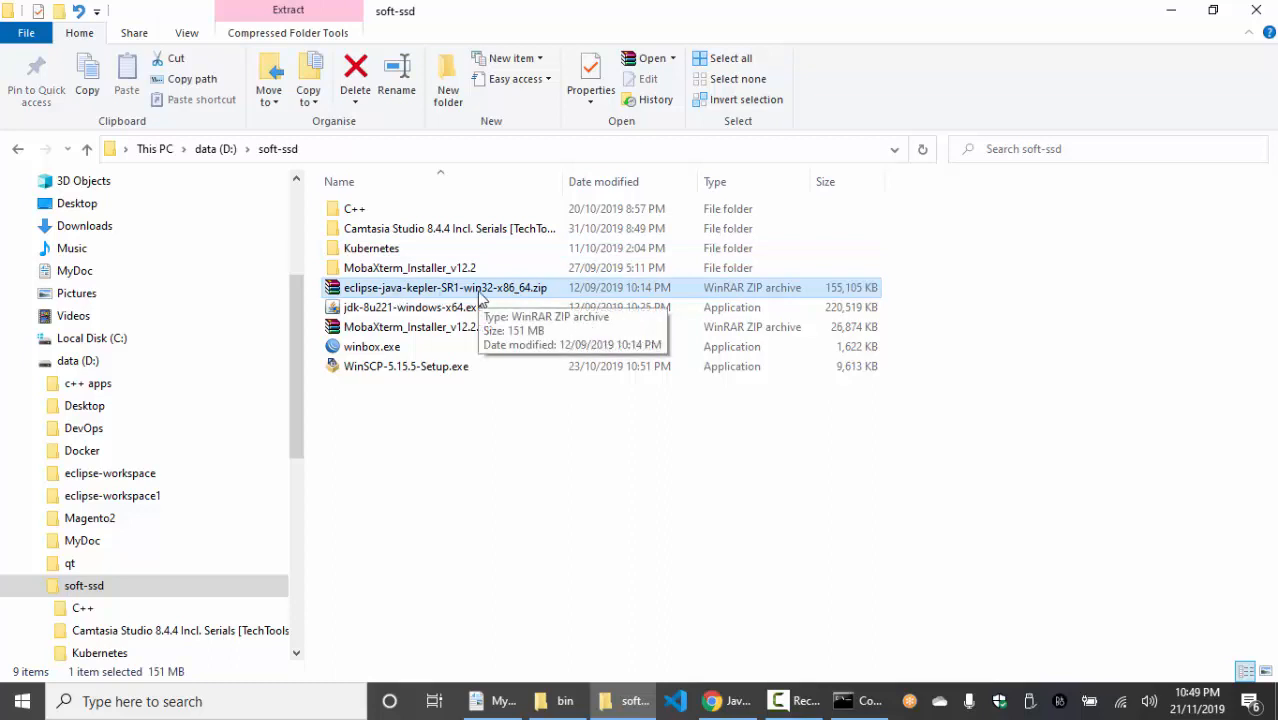
{"action": "right_click", "coordinate": [479, 292]}
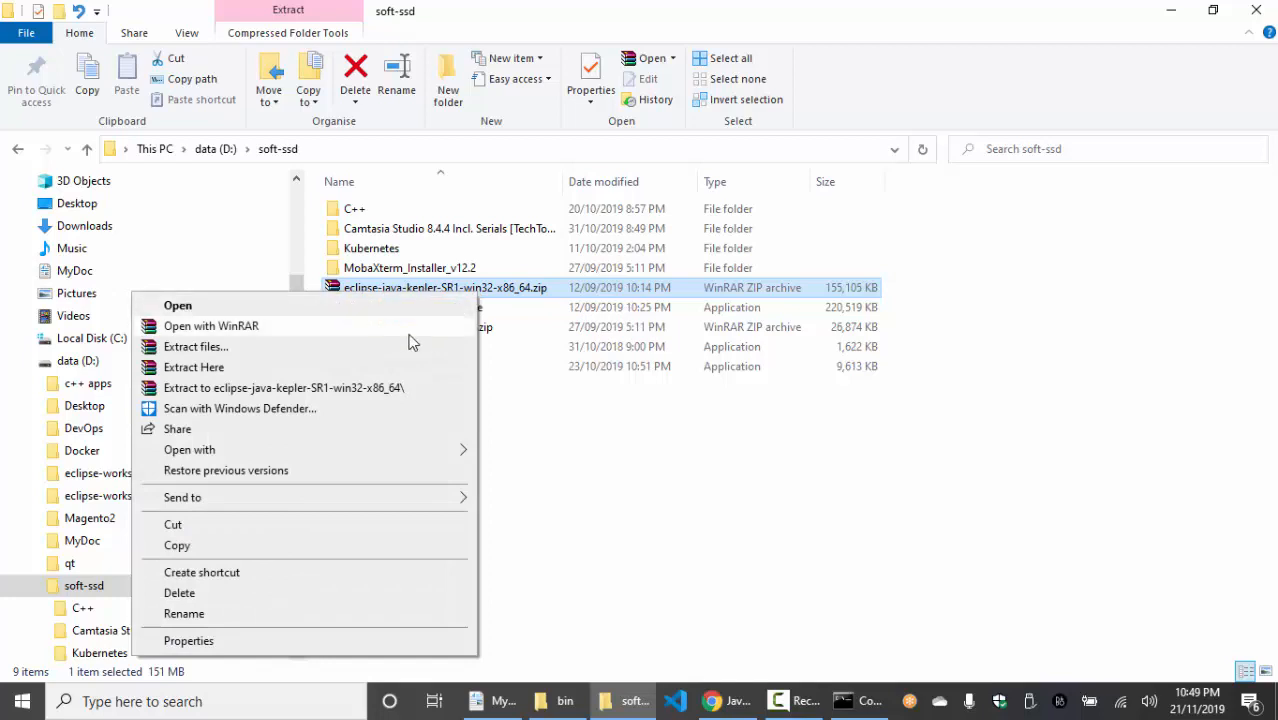
{"action": "left_click", "coordinate": [383, 388]}
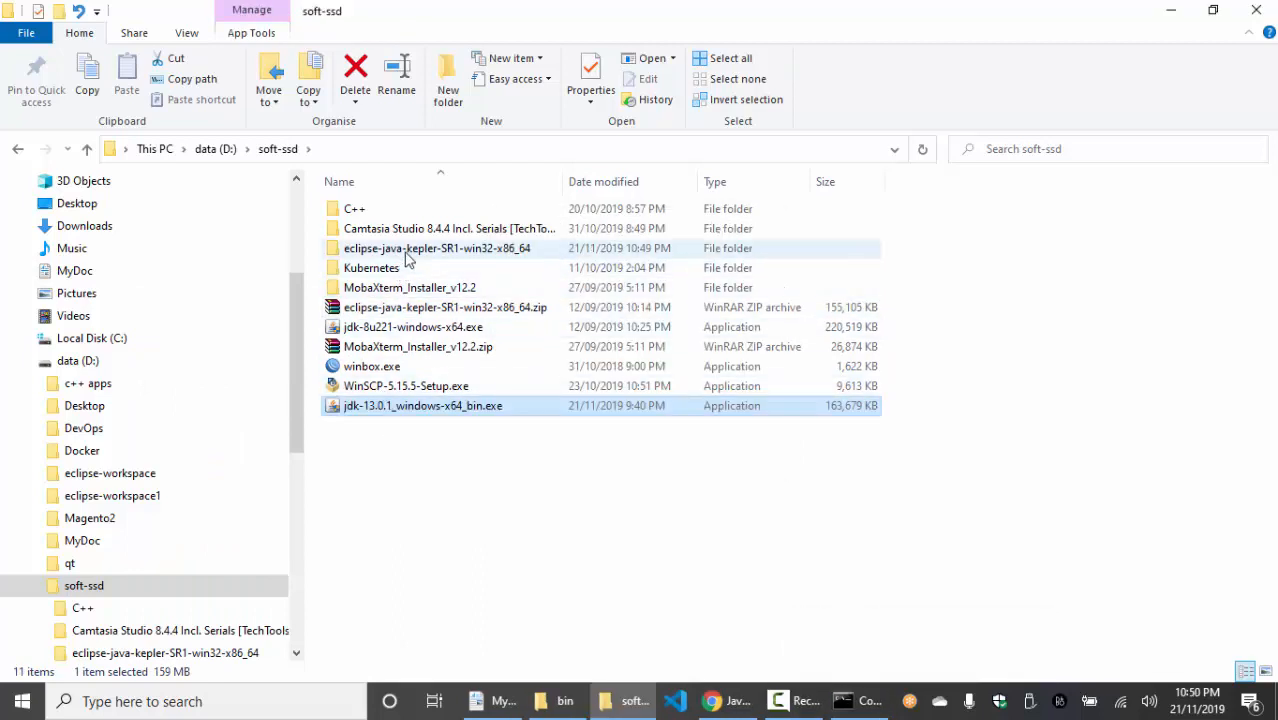
{"action": "left_click", "coordinate": [425, 252]}
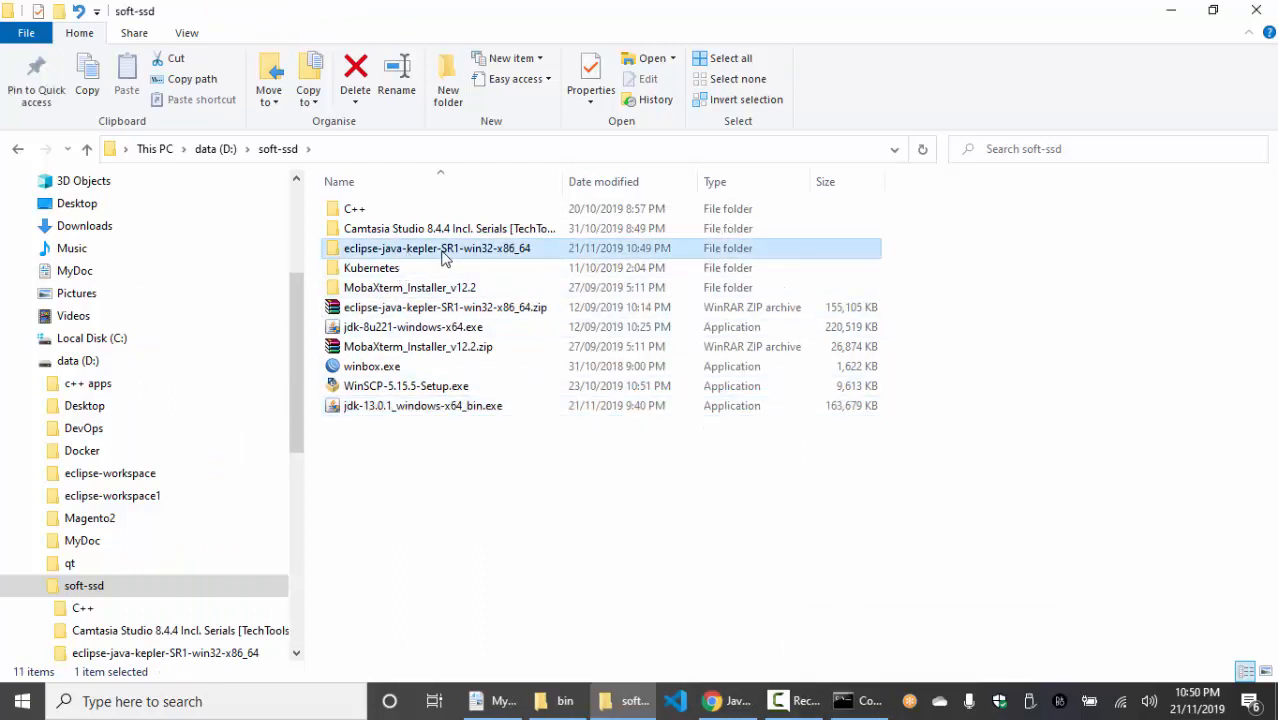
Try to launch eclipse.exe from the eclipse folder inside eclipse-java-kepler-SR1-win32-x86_64, and dismiss the error dialog.
{"action": "double_click", "coordinate": [444, 256]}
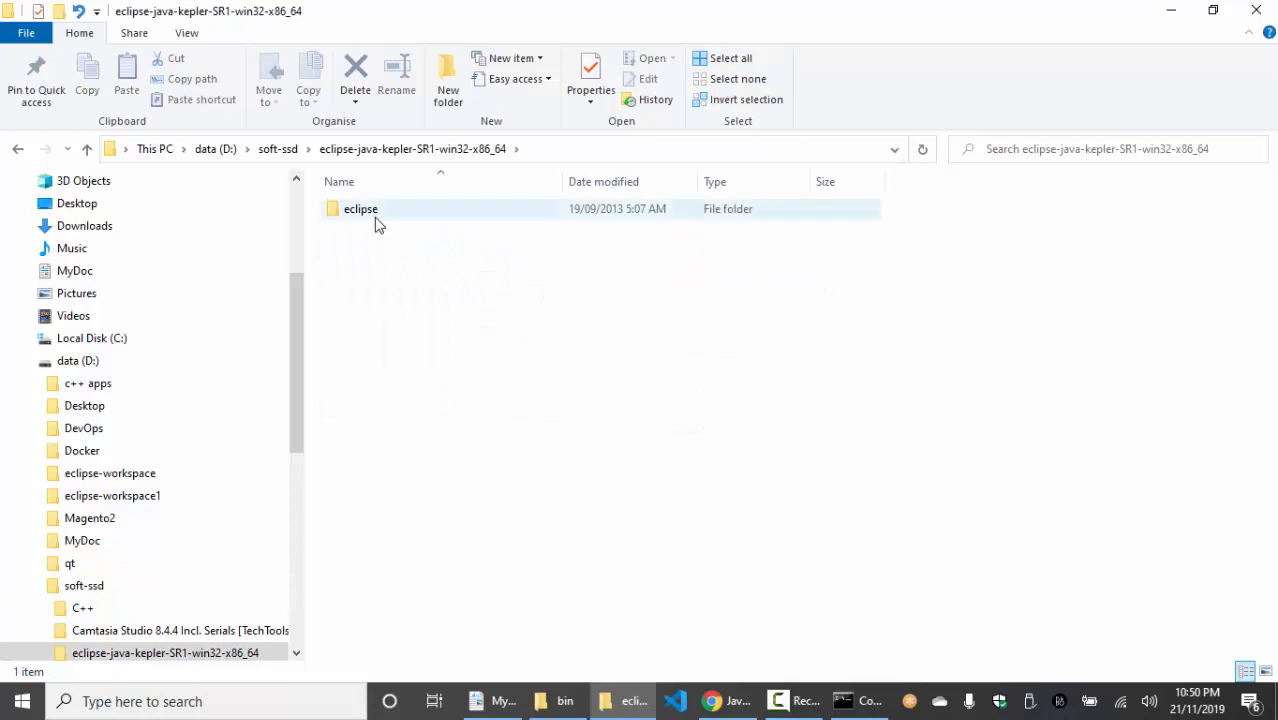
{"action": "double_click", "coordinate": [377, 223]}
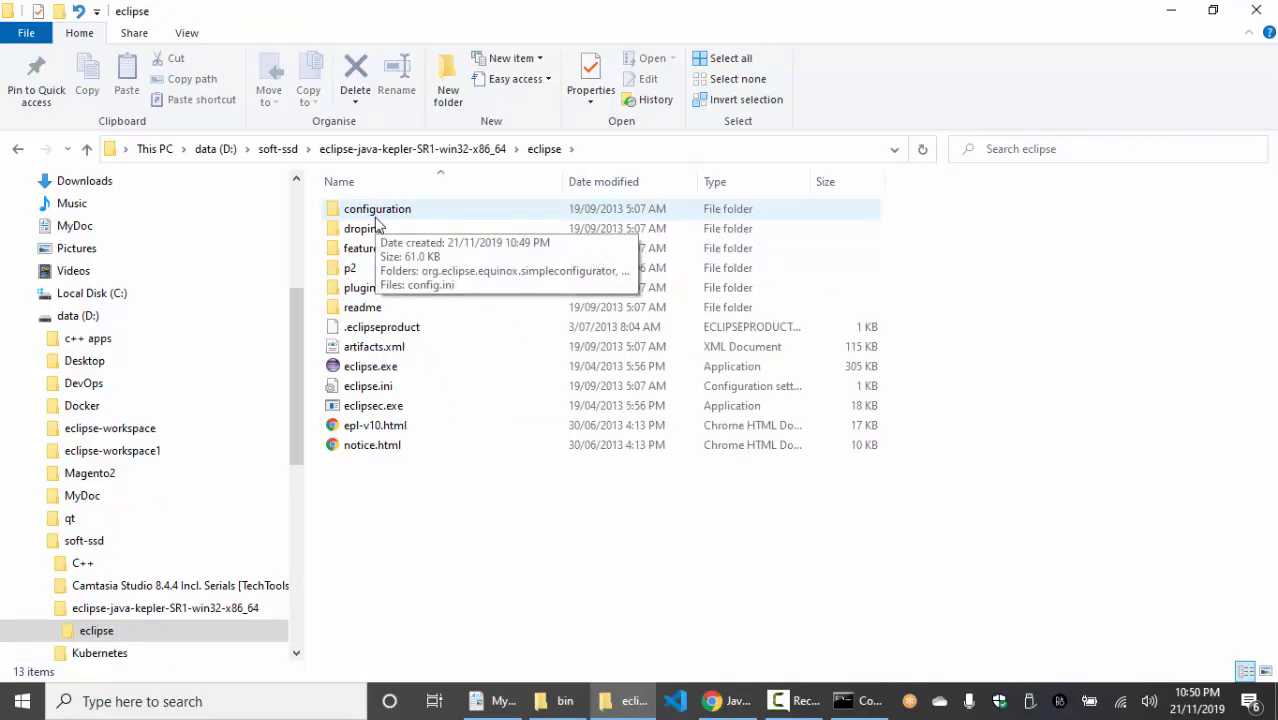
{"action": "double_click", "coordinate": [413, 368]}
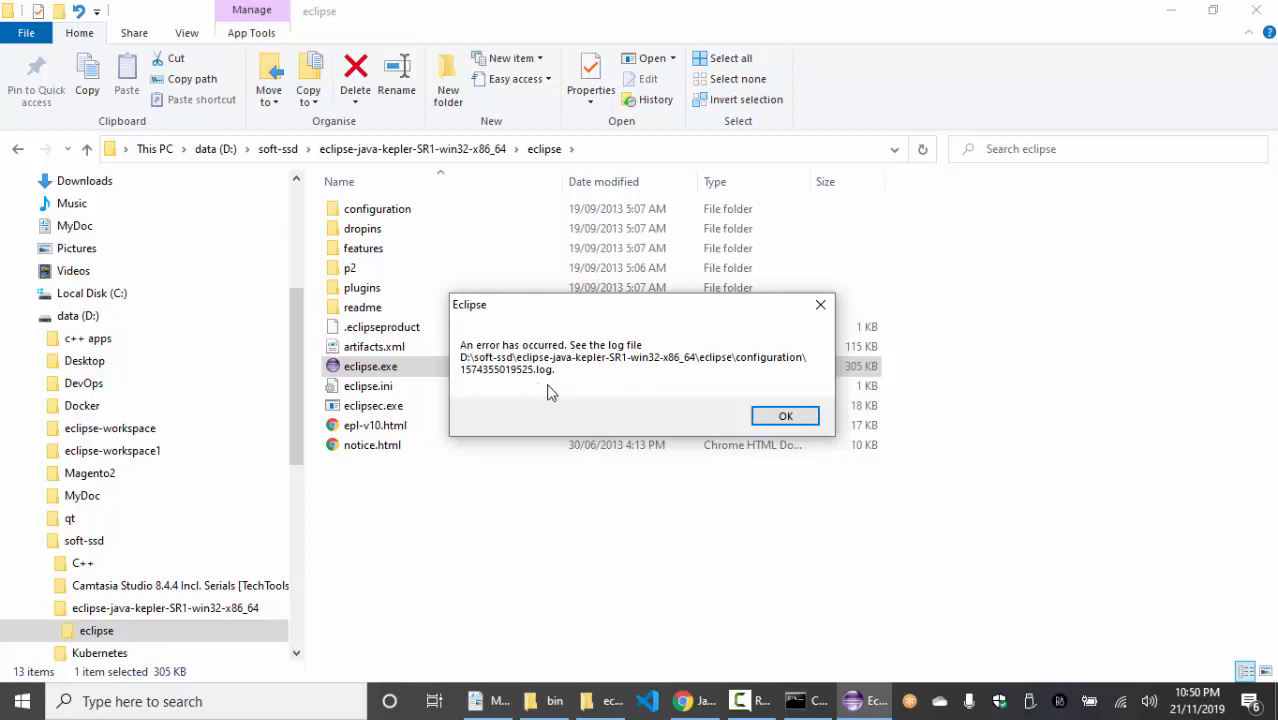
{"action": "left_click", "coordinate": [785, 416]}
Switch to Chrome and search Google for "eclipse ide for java developers".
{"action": "left_click", "coordinate": [712, 701]}
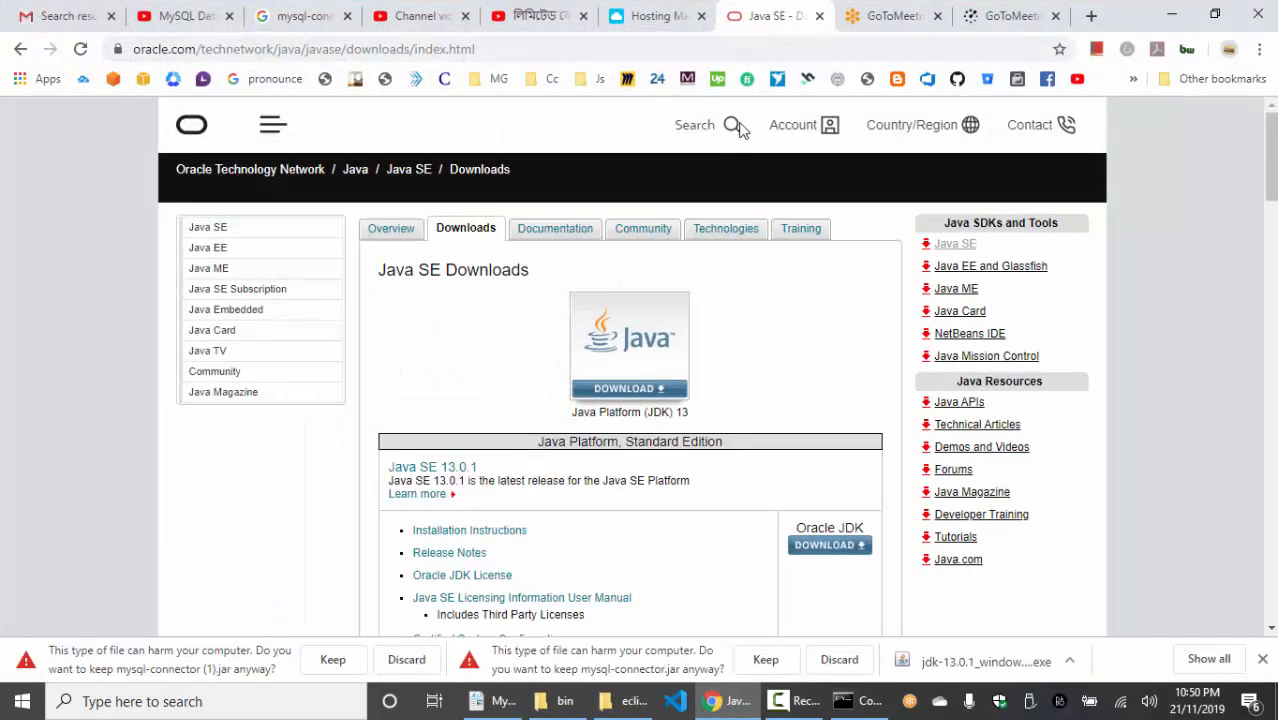
{"action": "left_click", "coordinate": [759, 57]}
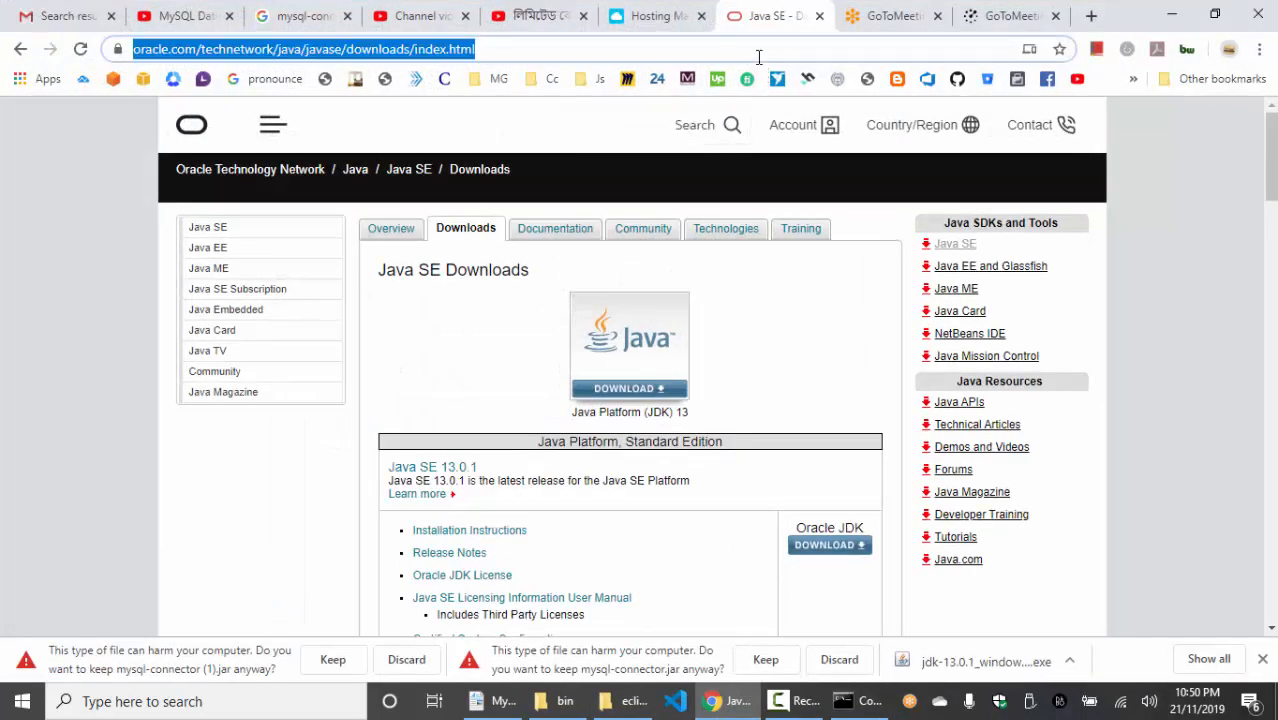
{"action": "type", "text": "ec"}
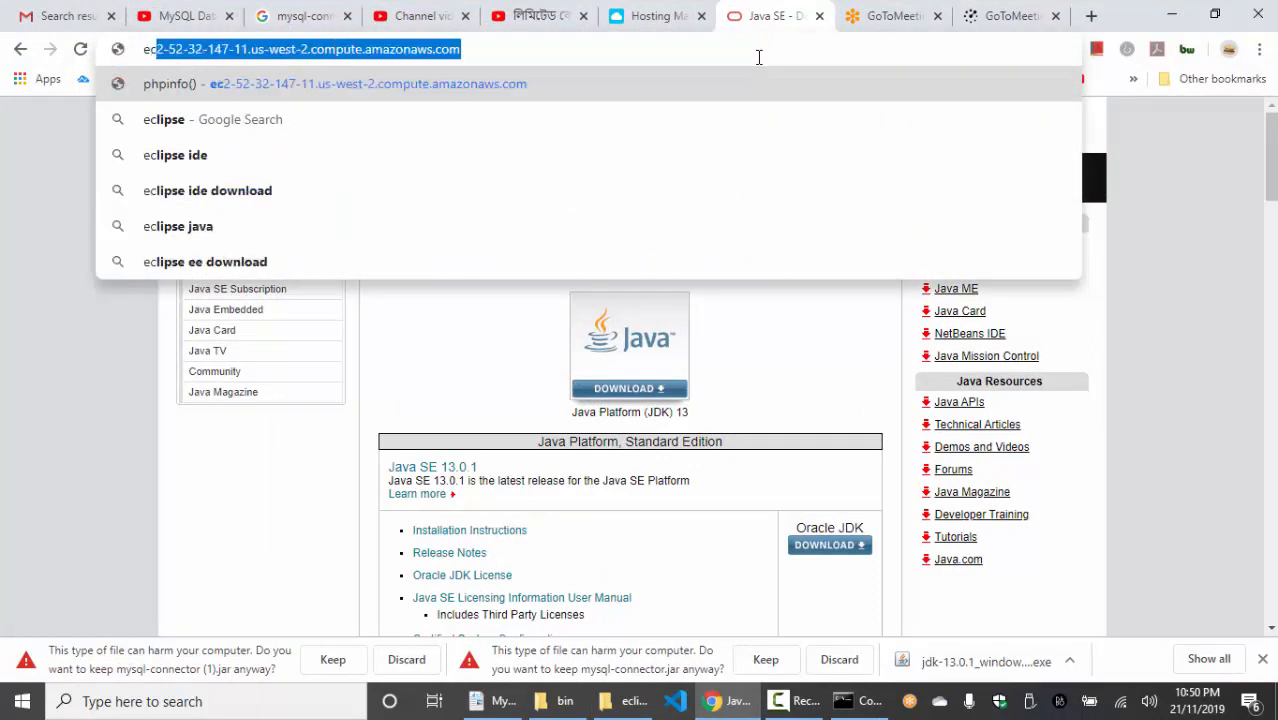
{"action": "type", "text": "lips"}
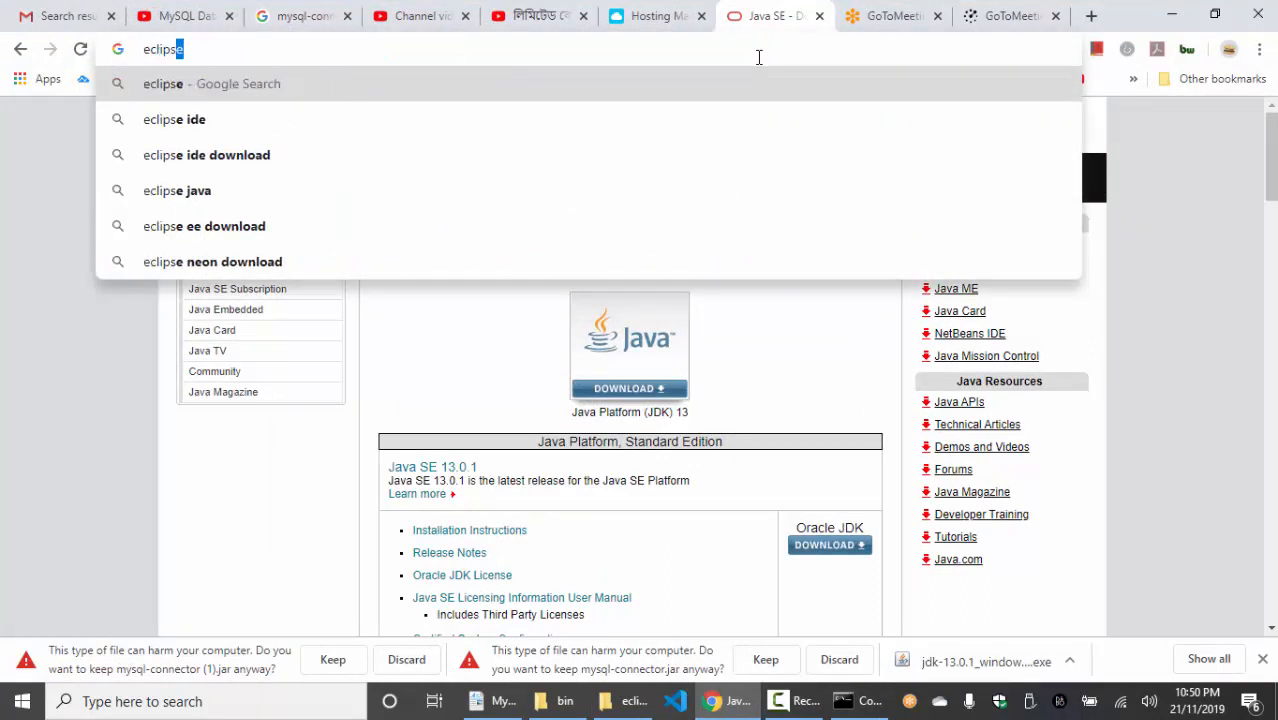
{"action": "type", "text": "e ide"}
{"action": "key", "text": "Down"}
{"action": "key", "text": "Down"}
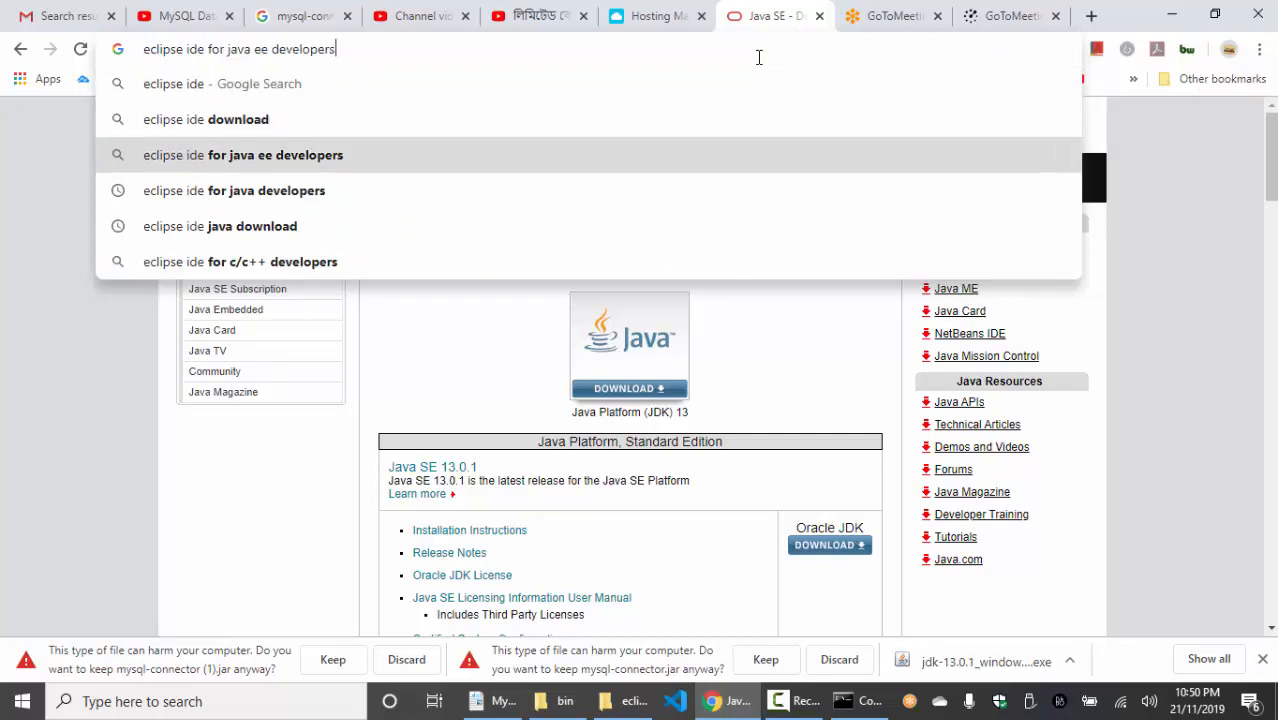
{"action": "key", "text": "Down"}
{"action": "key", "text": "Return"}
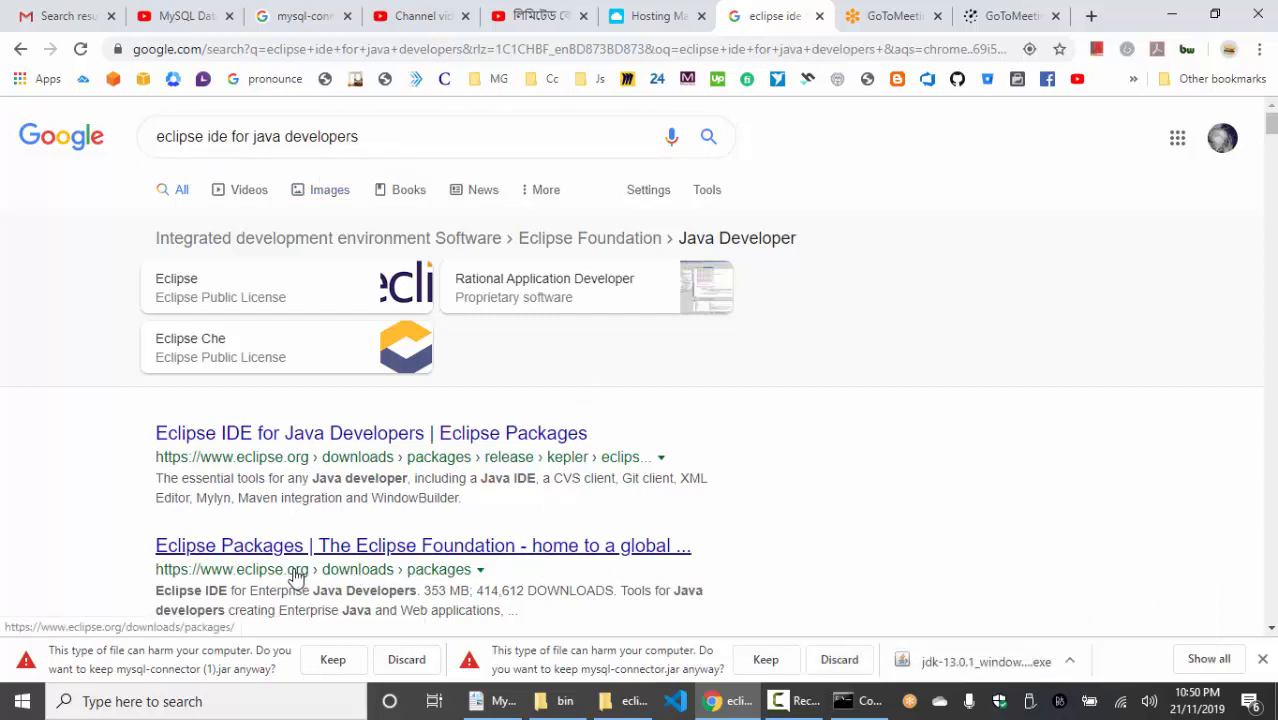
Open the Eclipse Packages page, allow cookies, and download the 64-bit Windows installer eclipse-inst-win64.exe for version 2019-09 R.
{"action": "left_click", "coordinate": [524, 557]}
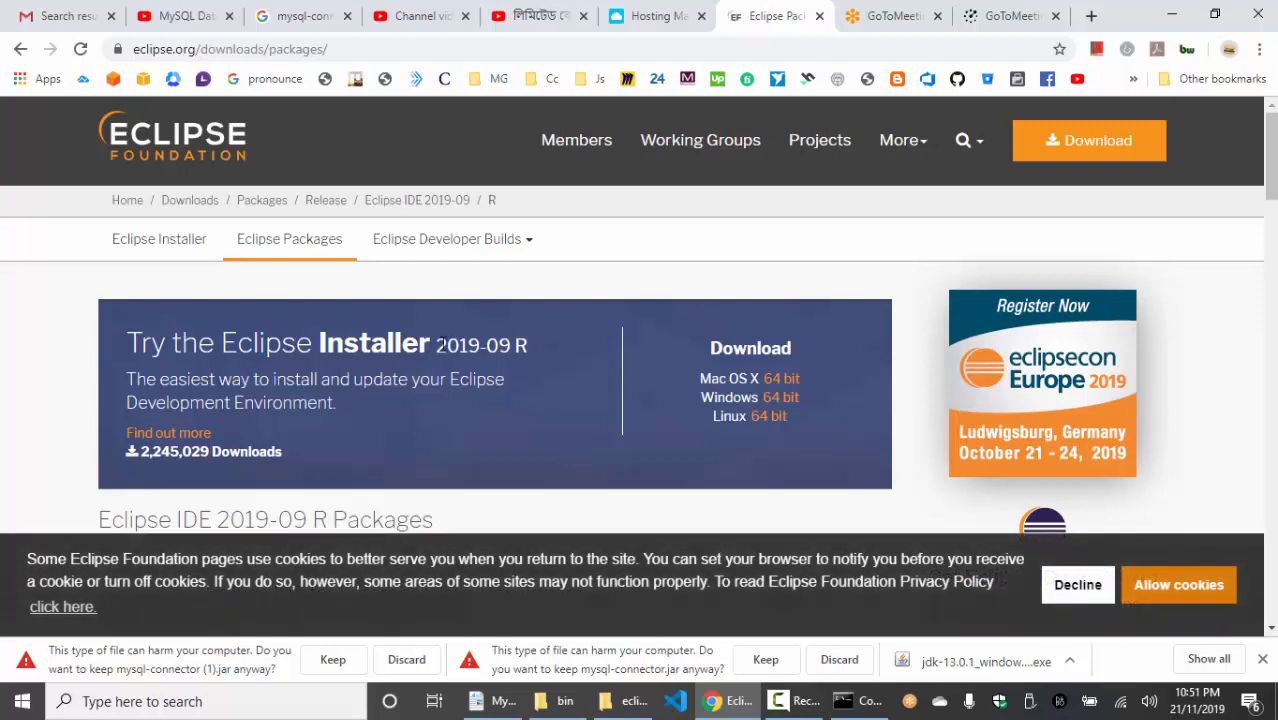
{"action": "left_click_drag", "start_coordinate": [436, 345], "coordinate": [370, 418]}
{"action": "left_click", "coordinate": [476, 405]}
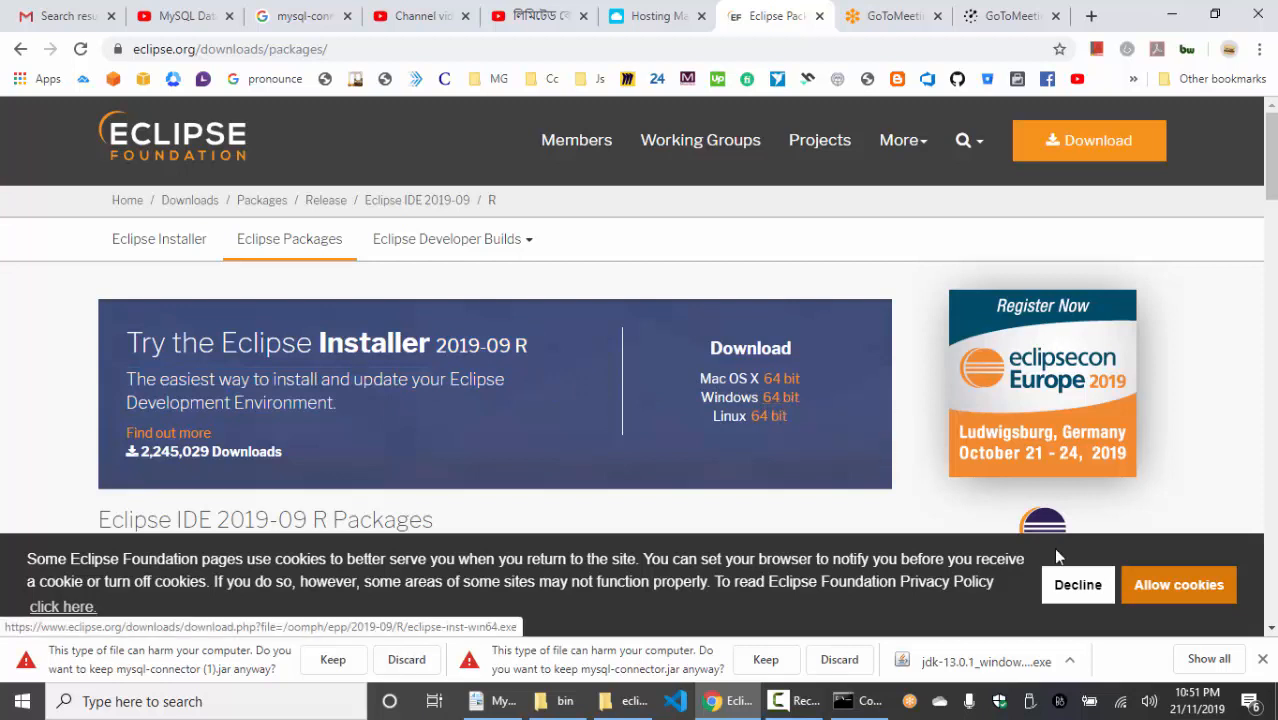
{"action": "left_click", "coordinate": [1163, 598]}
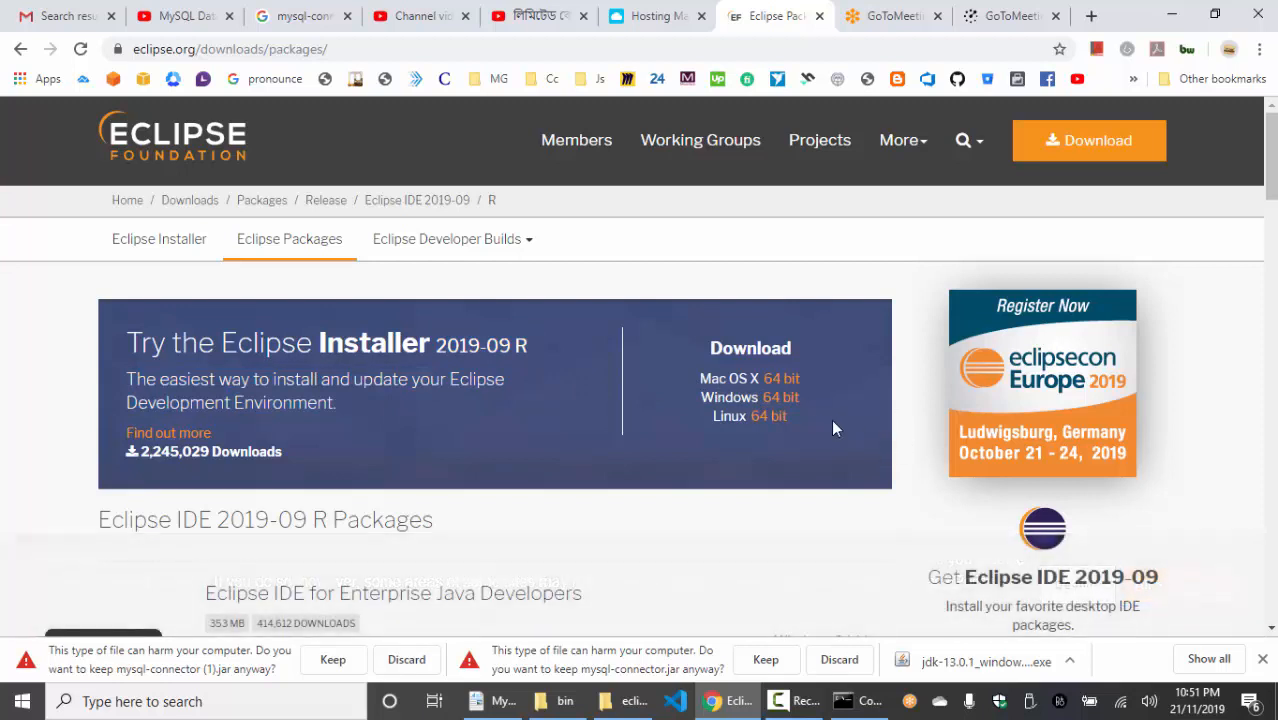
{"action": "left_click", "coordinate": [773, 400]}
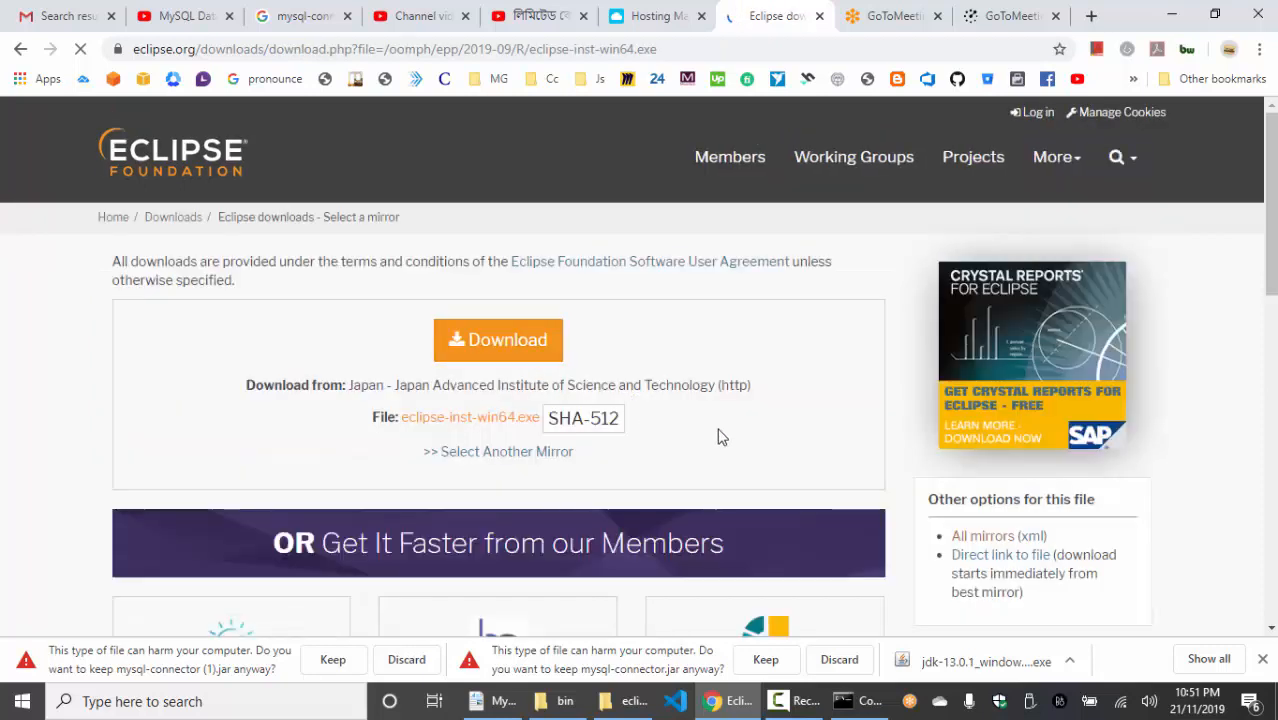
{"action": "left_click", "coordinate": [512, 355]}
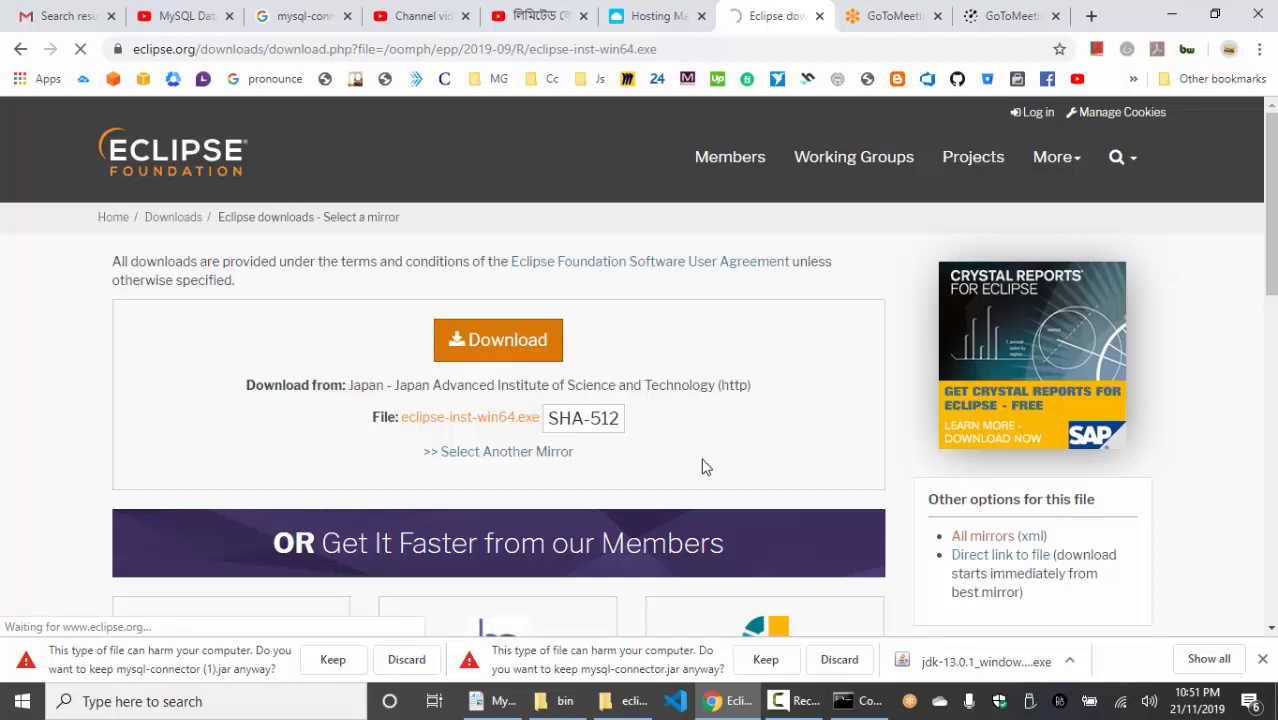
{"action": "scroll", "coordinate": [705, 441], "scroll_direction": "down", "scroll_amount": 2}
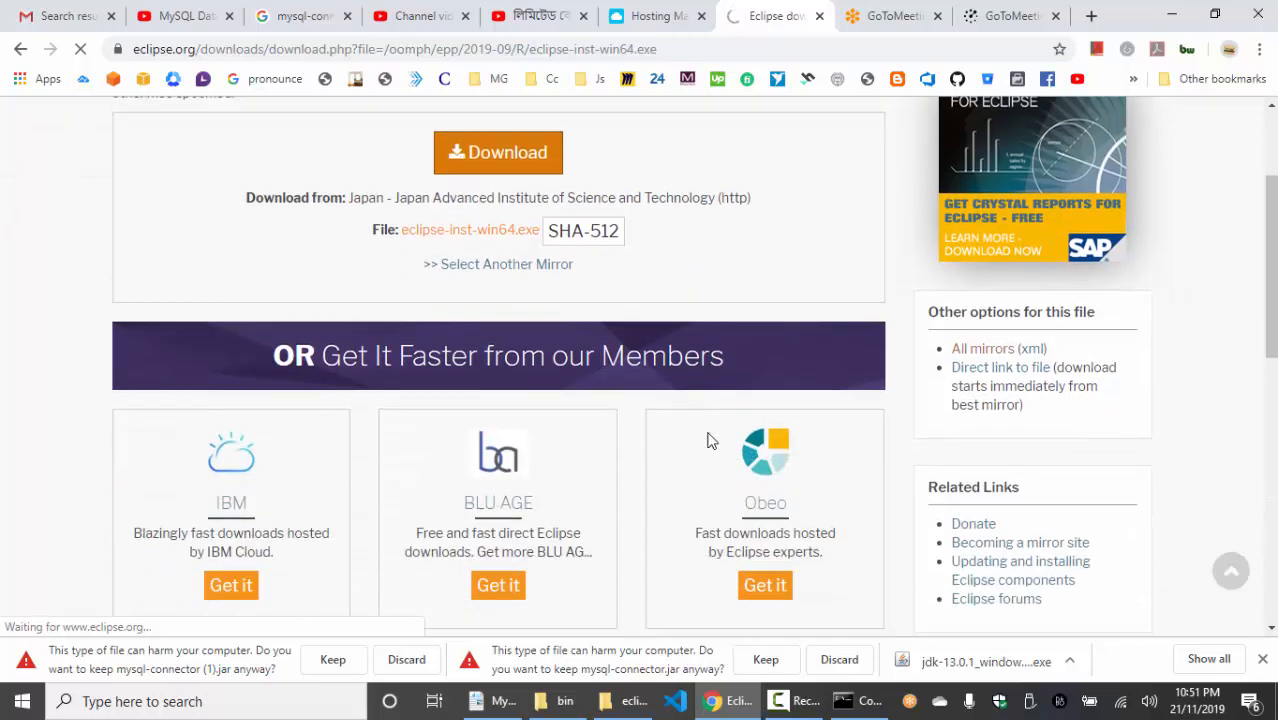
{"action": "scroll", "coordinate": [707, 441], "scroll_direction": "down", "scroll_amount": 3}
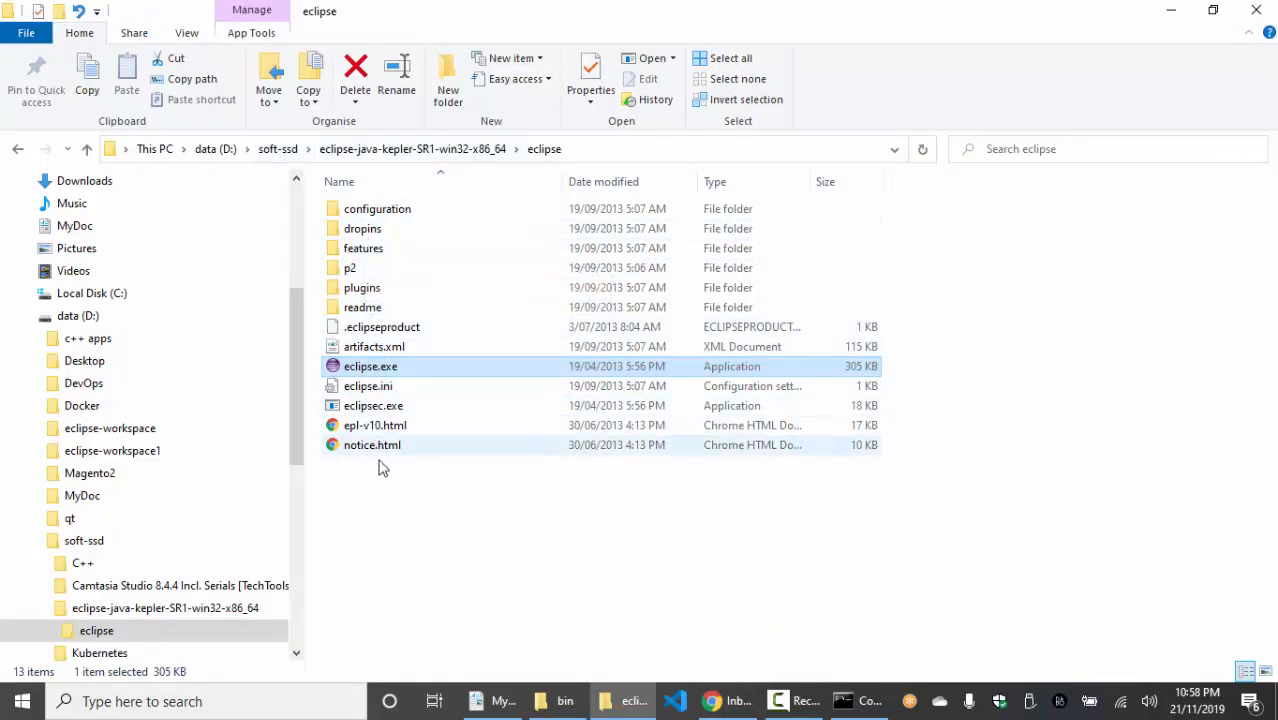
Look through the soft-ssd folder and its extracted Kepler eclipse folder in File Explorer.
{"action": "left_click", "coordinate": [405, 495]}
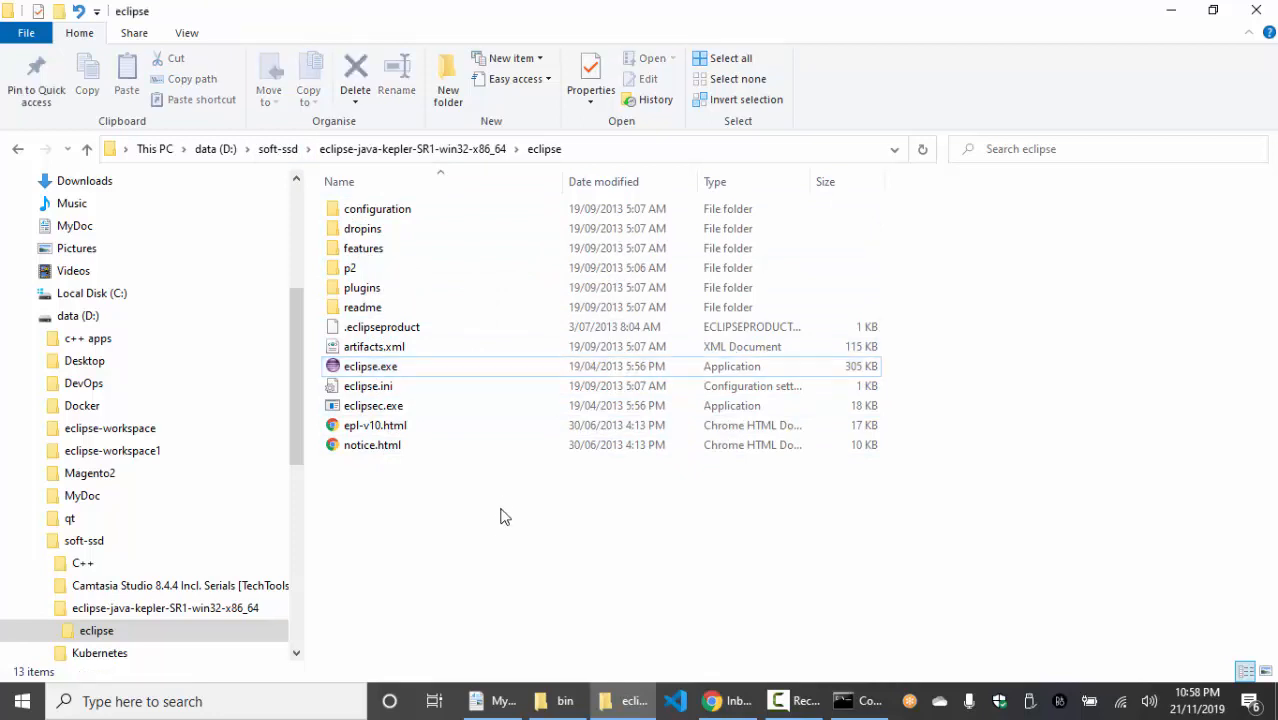
{"action": "left_click", "coordinate": [273, 148]}
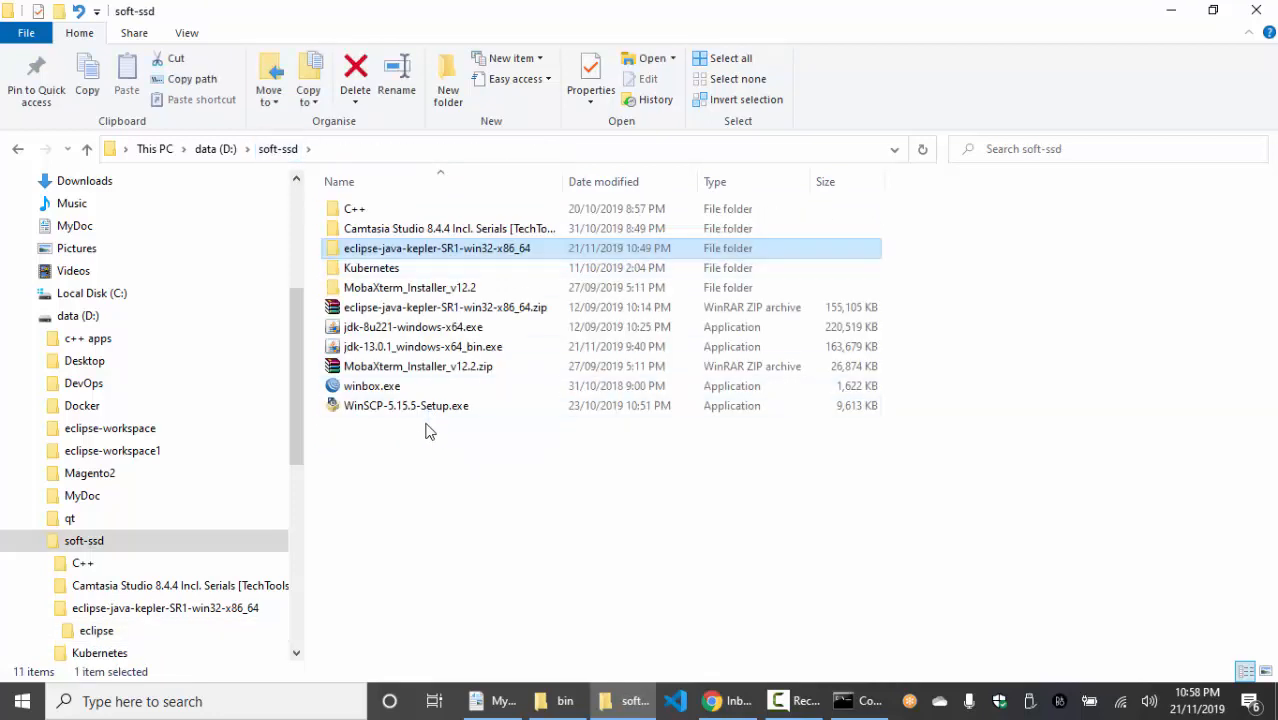
{"action": "left_click", "coordinate": [406, 312]}
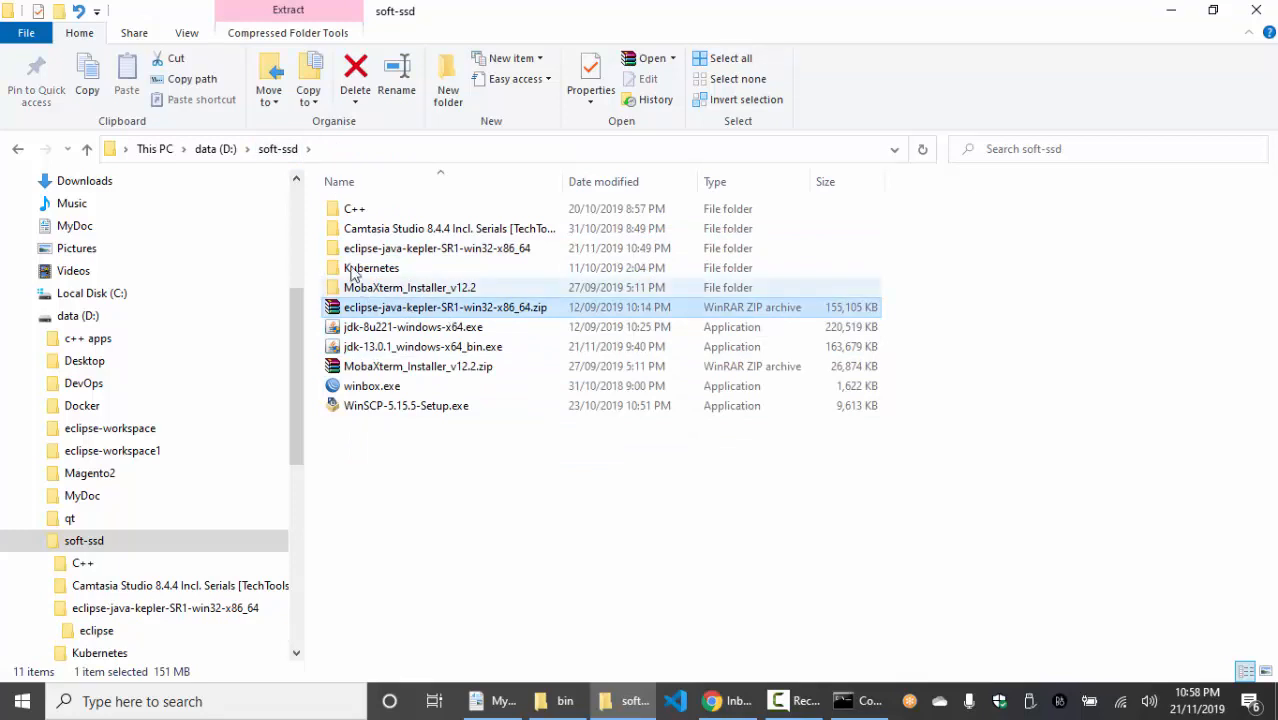
{"action": "double_click", "coordinate": [430, 250]}
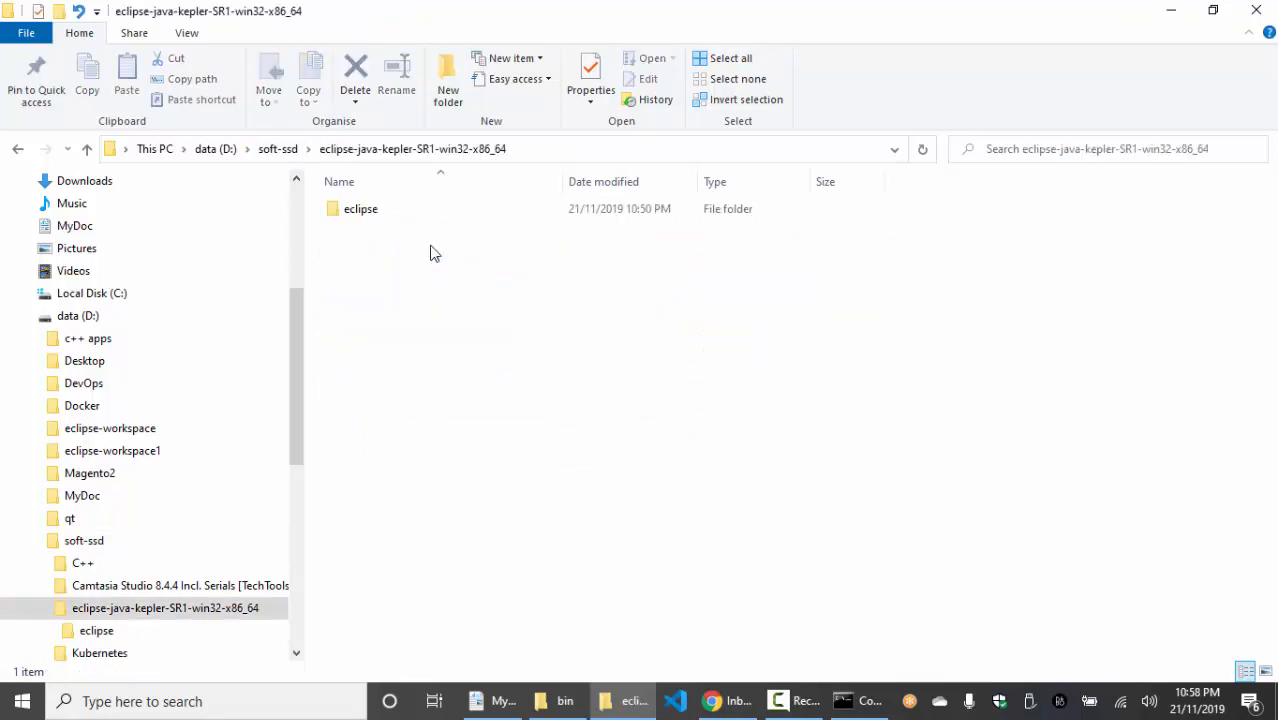
{"action": "double_click", "coordinate": [369, 219]}
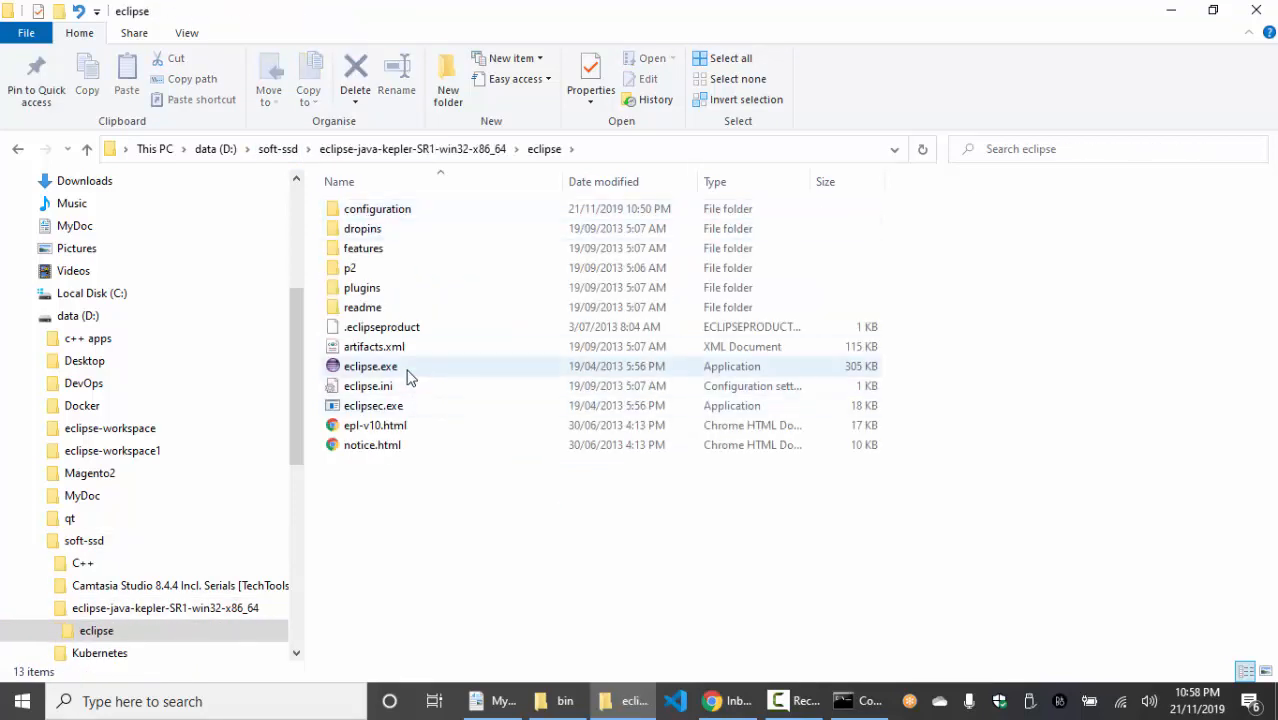
{"action": "left_click", "coordinate": [278, 149]}
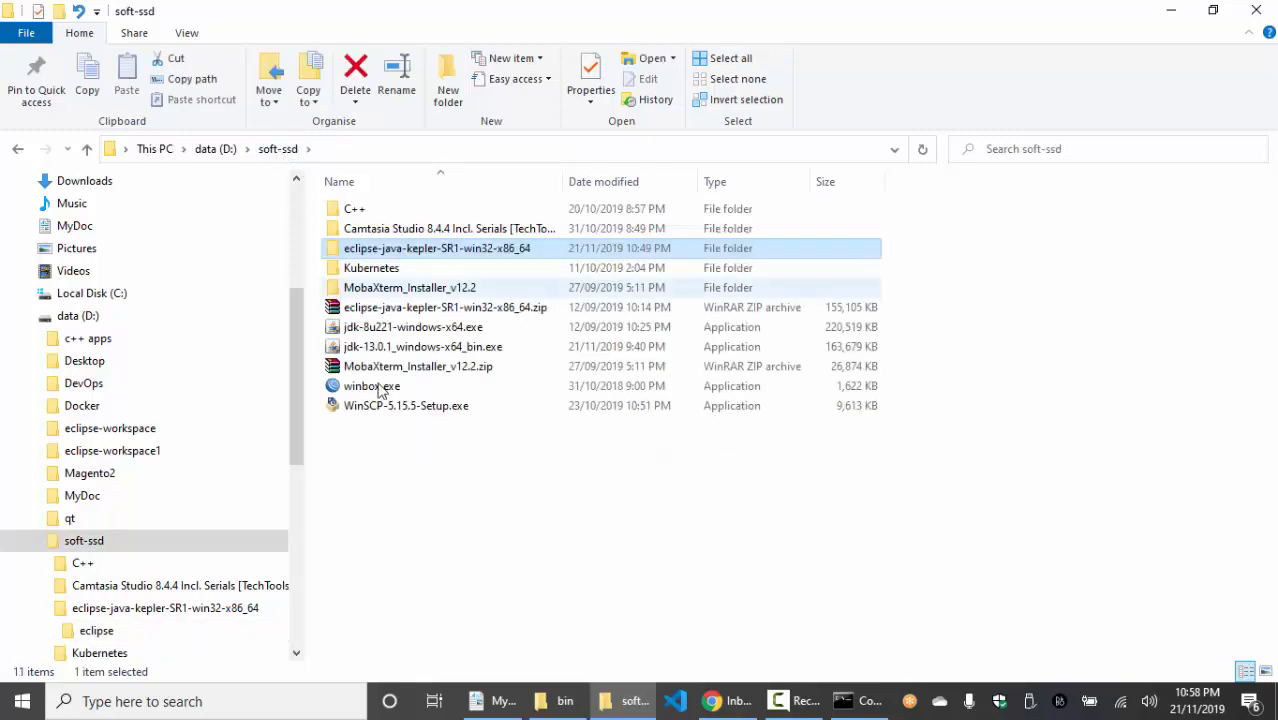
{"action": "left_click", "coordinate": [405, 477]}
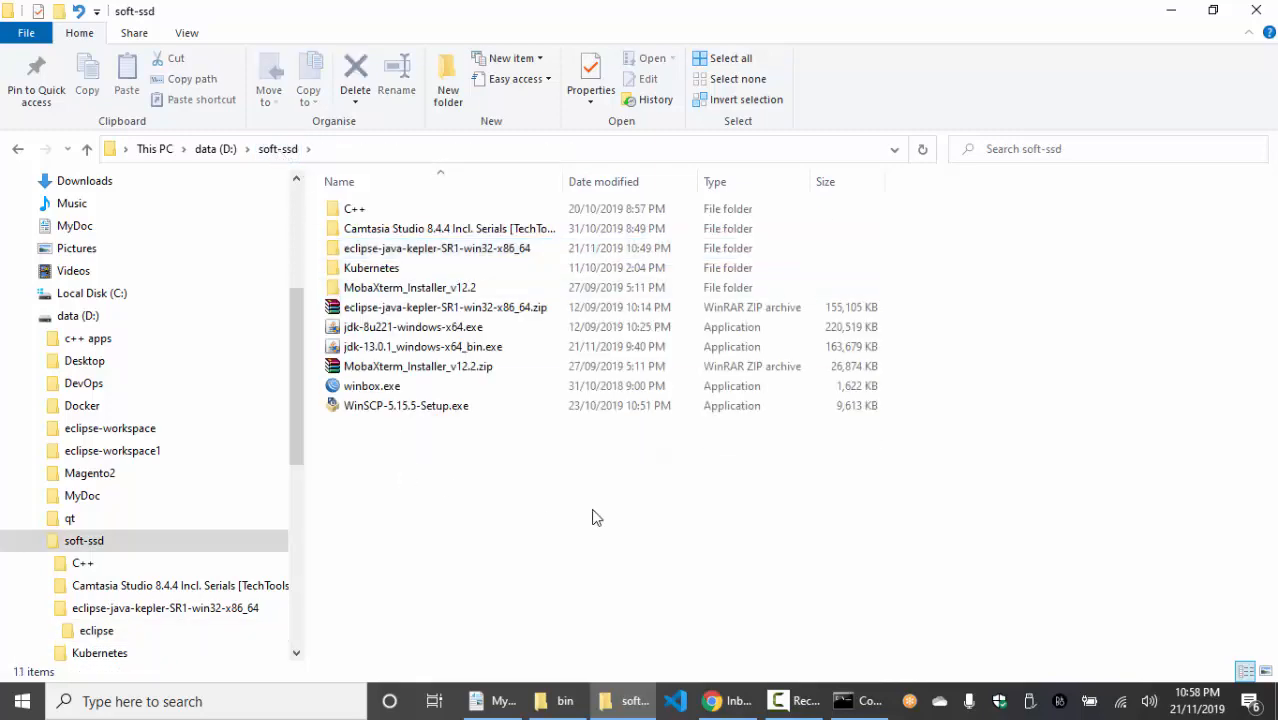
Locate the downloaded eclipse-inst-win64.exe on the desktop, launch it, and return to the soft-ssd folder.
{"action": "left_click", "coordinate": [625, 708]}
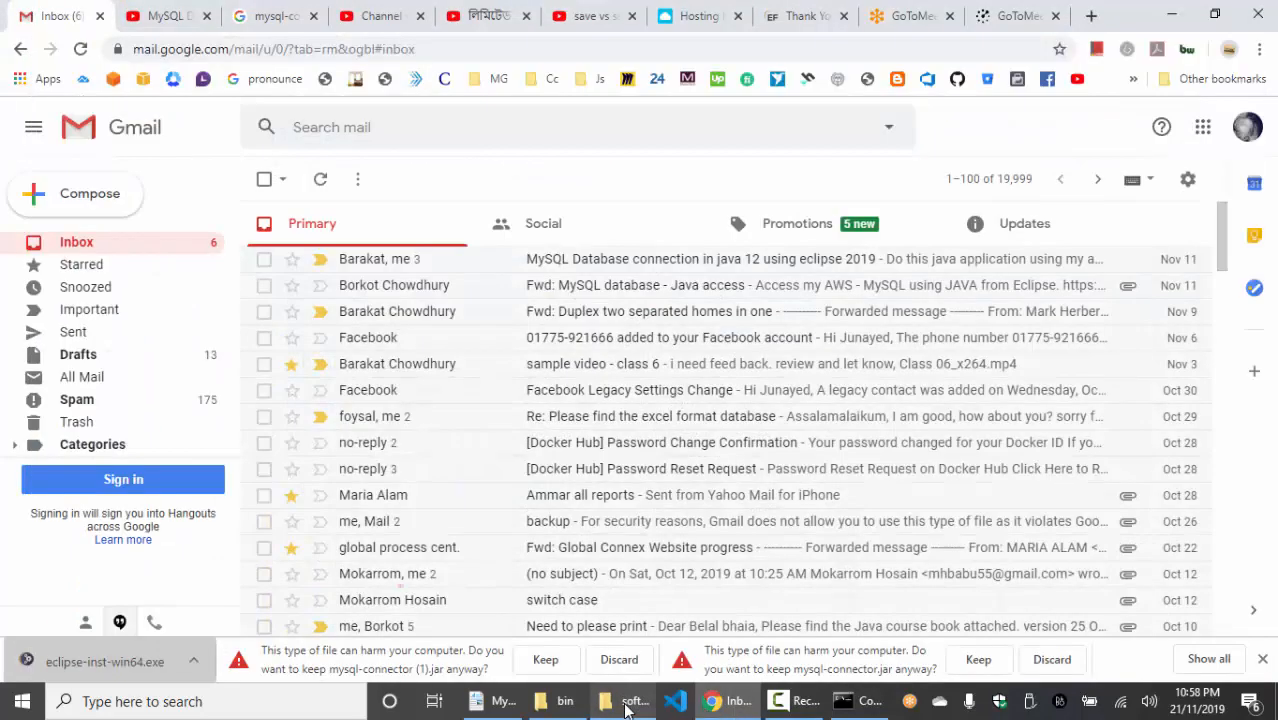
{"action": "left_click", "coordinate": [735, 710]}
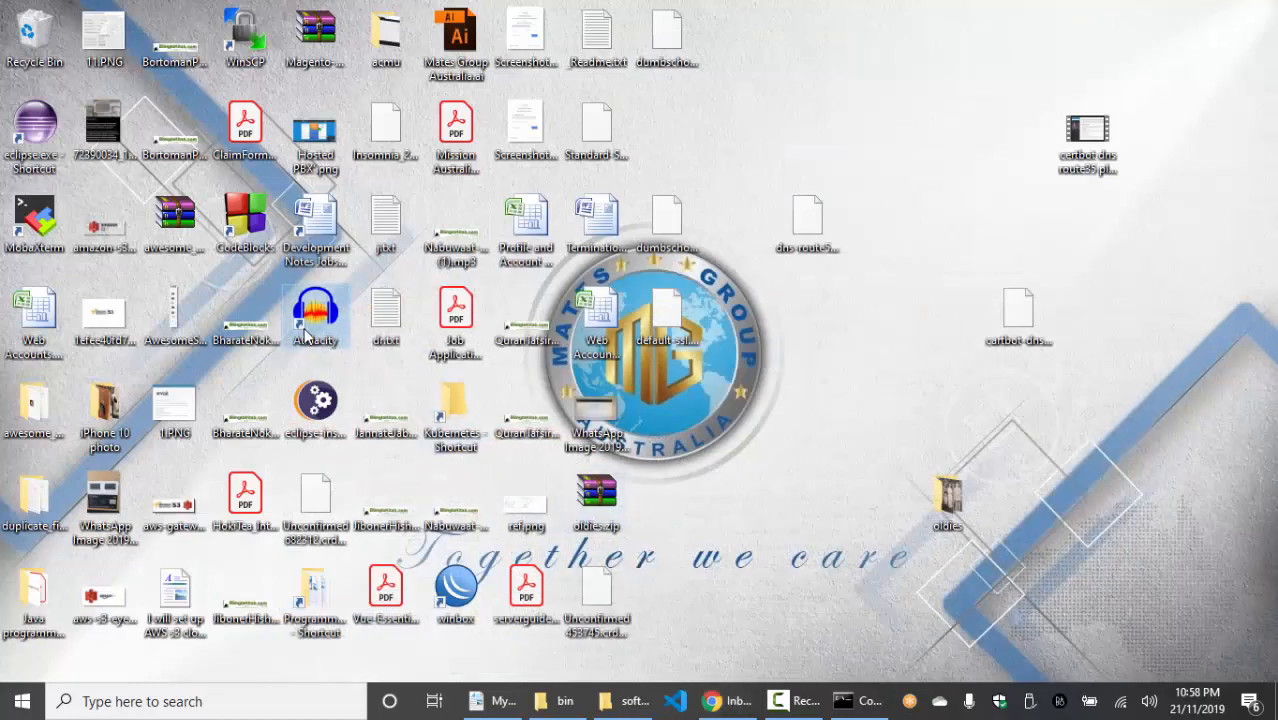
{"action": "left_click", "coordinate": [295, 77]}
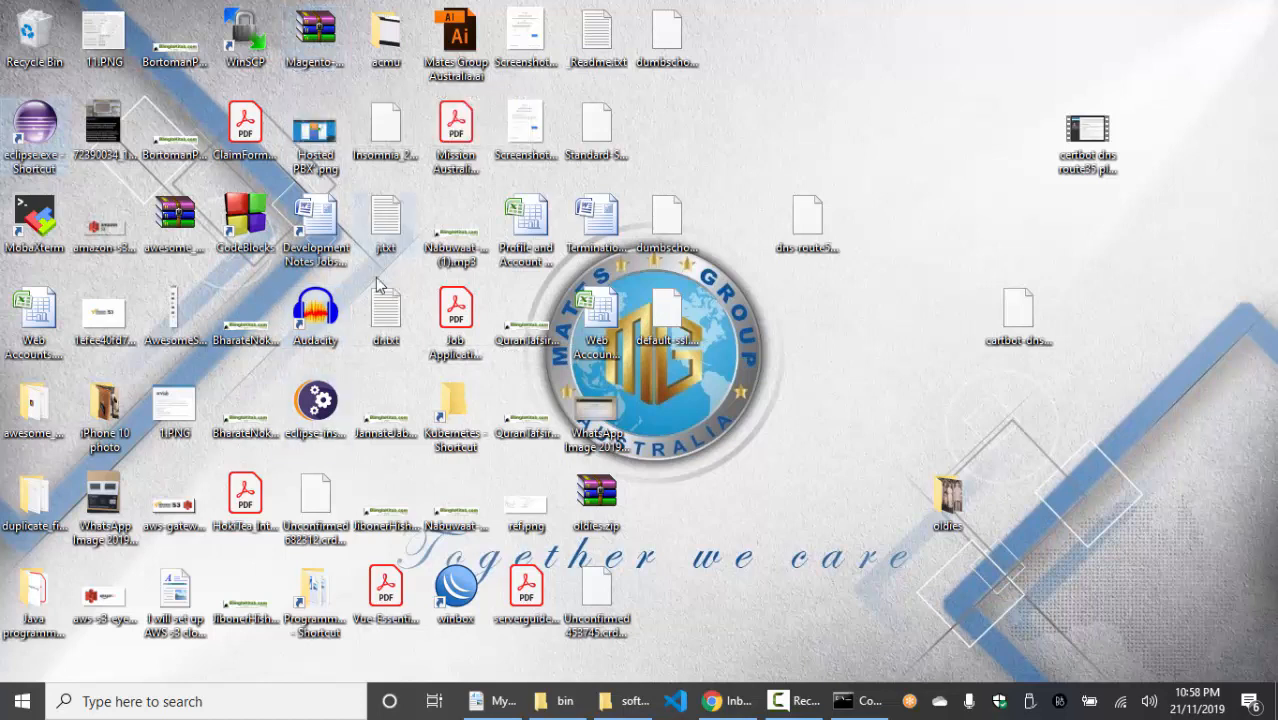
{"action": "left_click", "coordinate": [316, 410]}
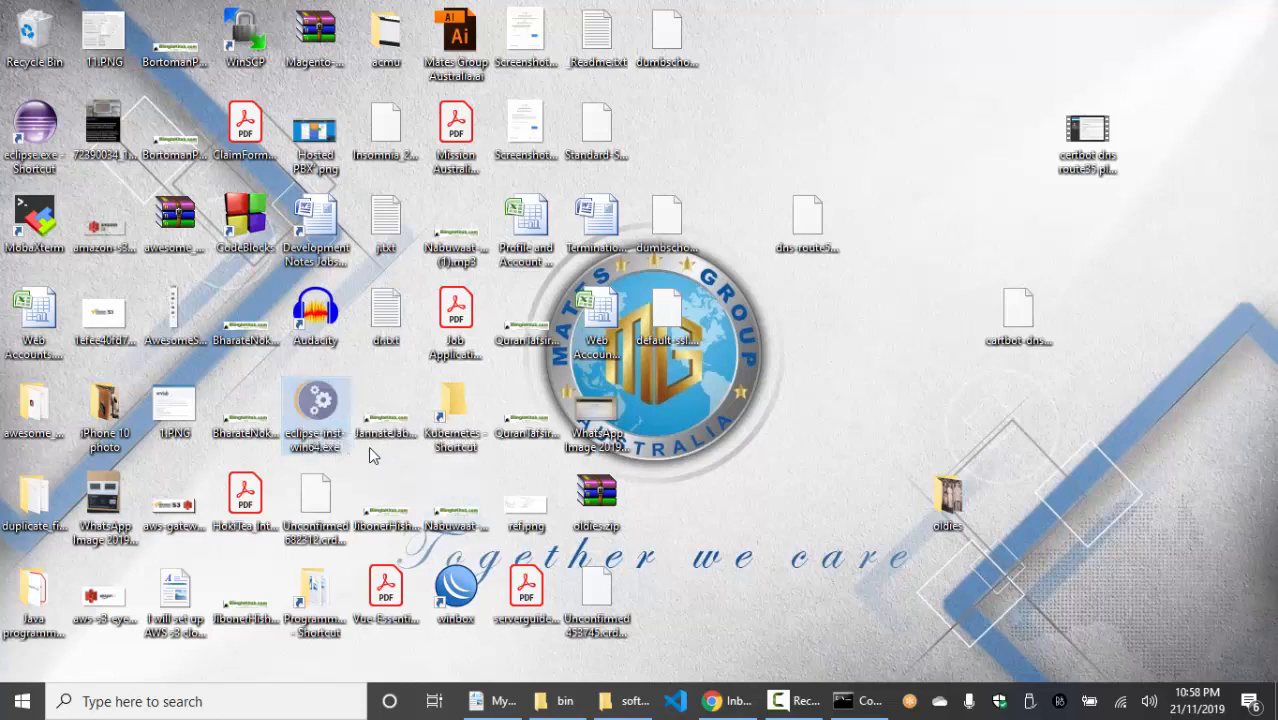
{"action": "left_click", "coordinate": [327, 443]}
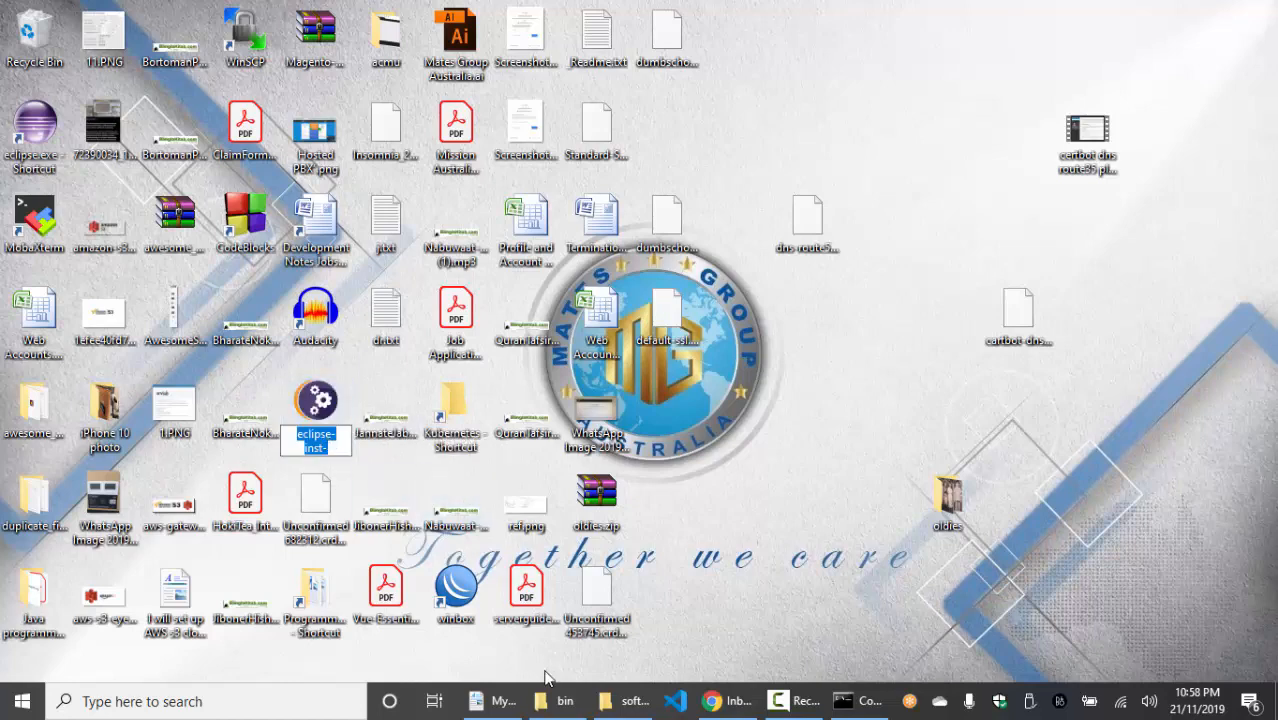
{"action": "left_click", "coordinate": [620, 701]}
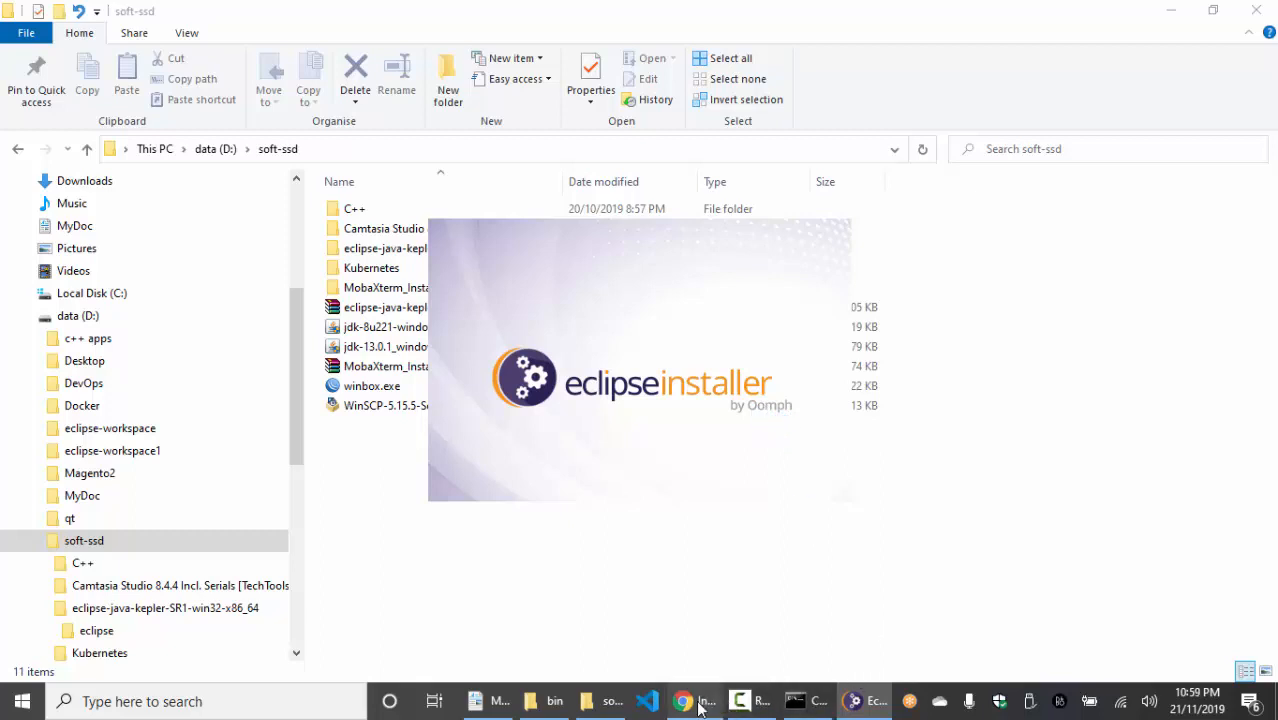
Paste the eclipse-inst-win64.exe file from the desktop into D:\soft-ssd.
{"action": "left_click", "coordinate": [612, 704]}
{"action": "left_click", "coordinate": [612, 703]}
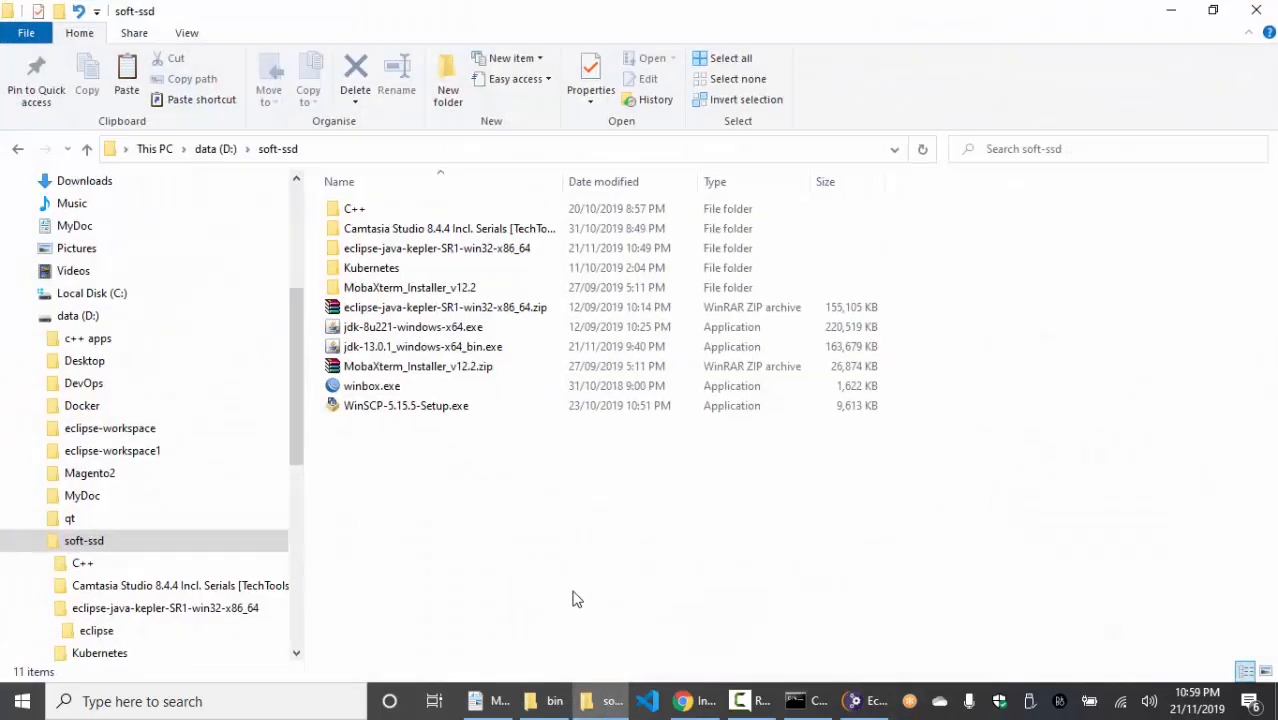
{"action": "left_click", "coordinate": [612, 703]}
{"action": "left_click", "coordinate": [127, 105]}
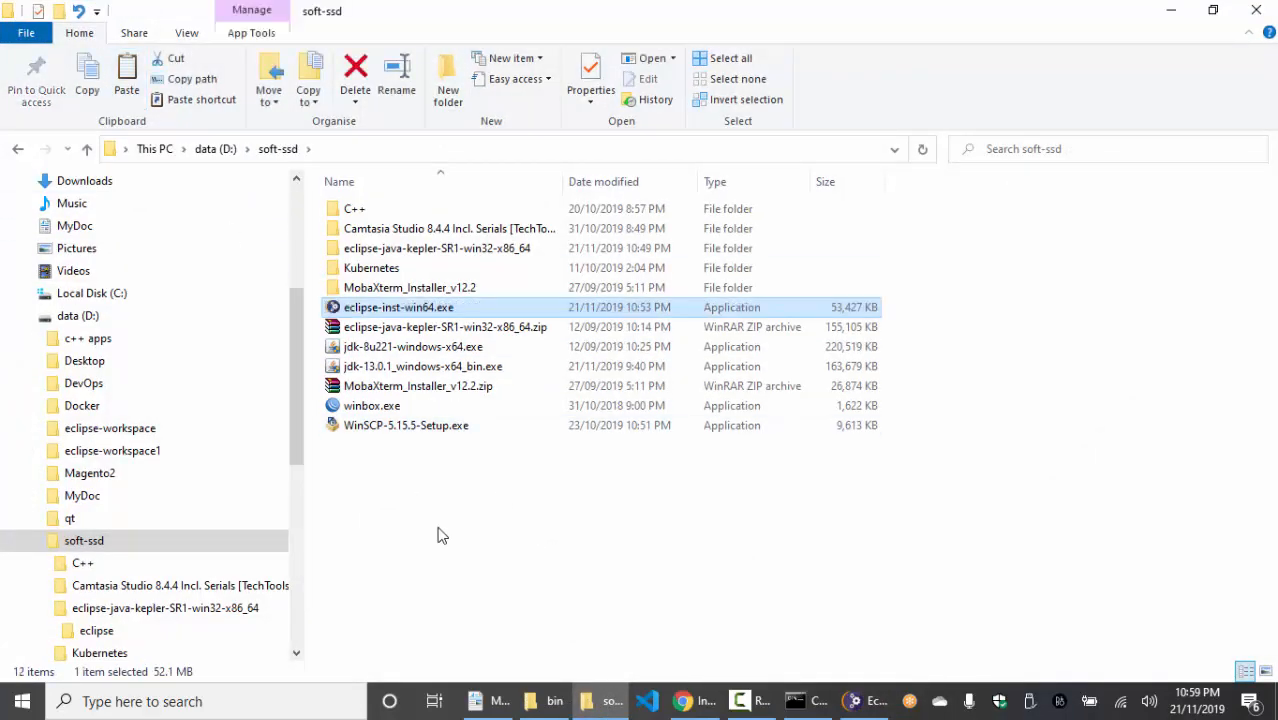
Switch to the Eclipse Installer and choose Eclipse IDE for Java Developers as the package to install.
{"action": "left_click", "coordinate": [876, 703]}
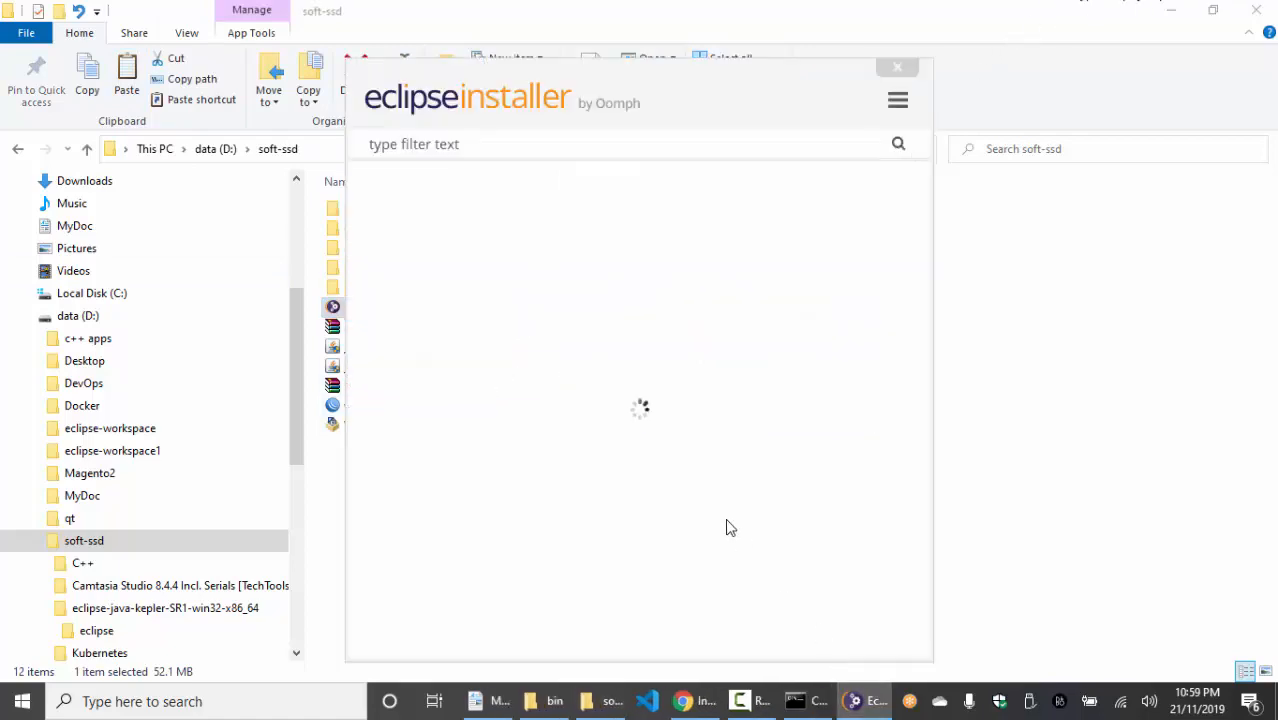
{"action": "left_click", "coordinate": [545, 703]}
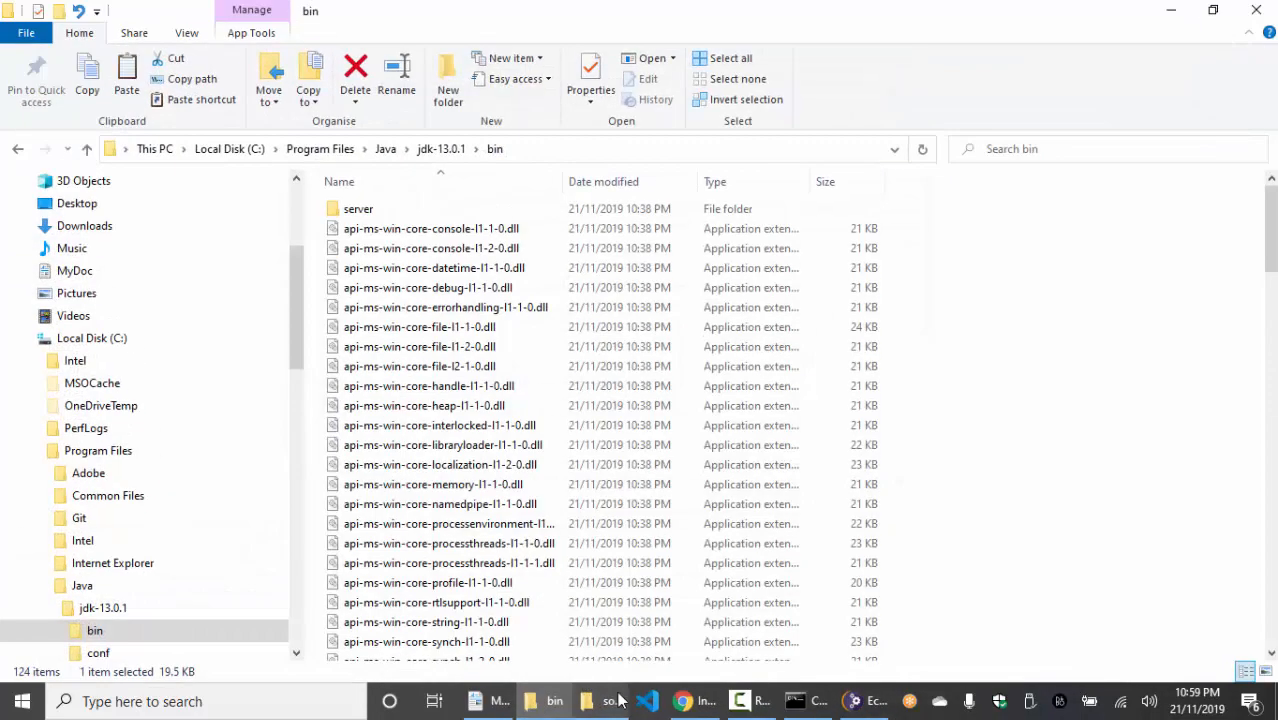
{"action": "left_click", "coordinate": [856, 701]}
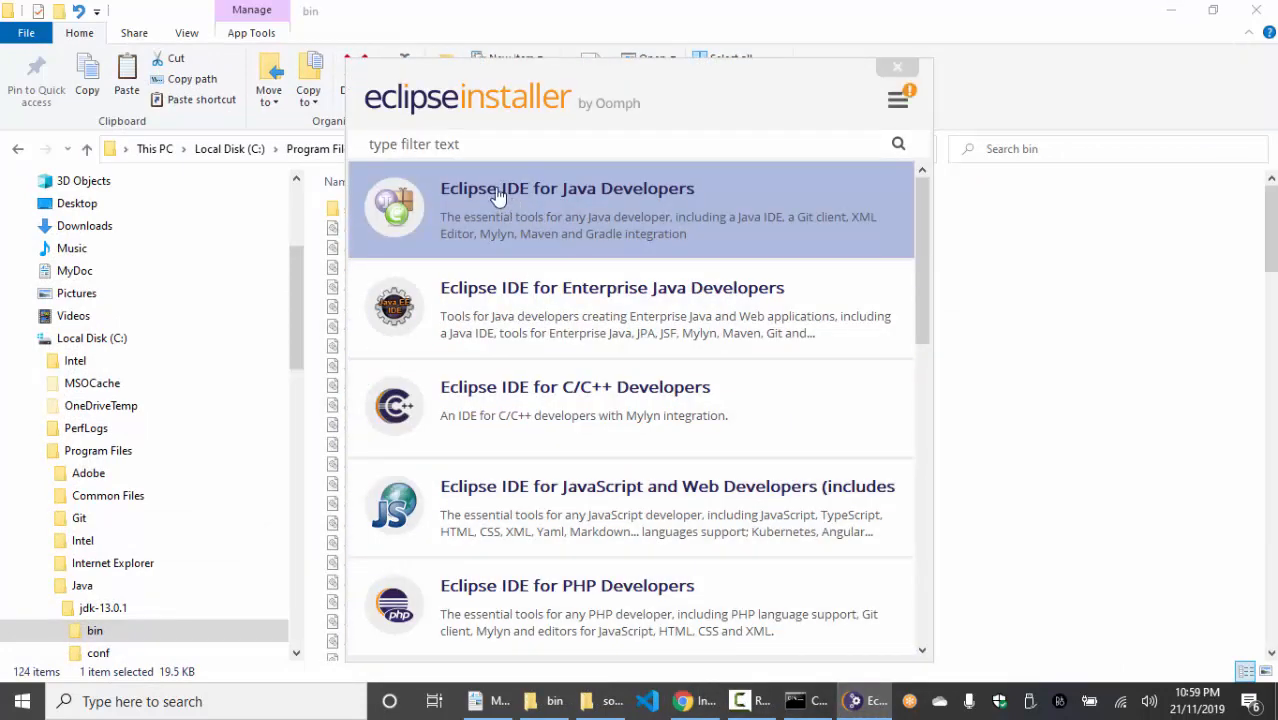
{"action": "left_click", "coordinate": [566, 216]}
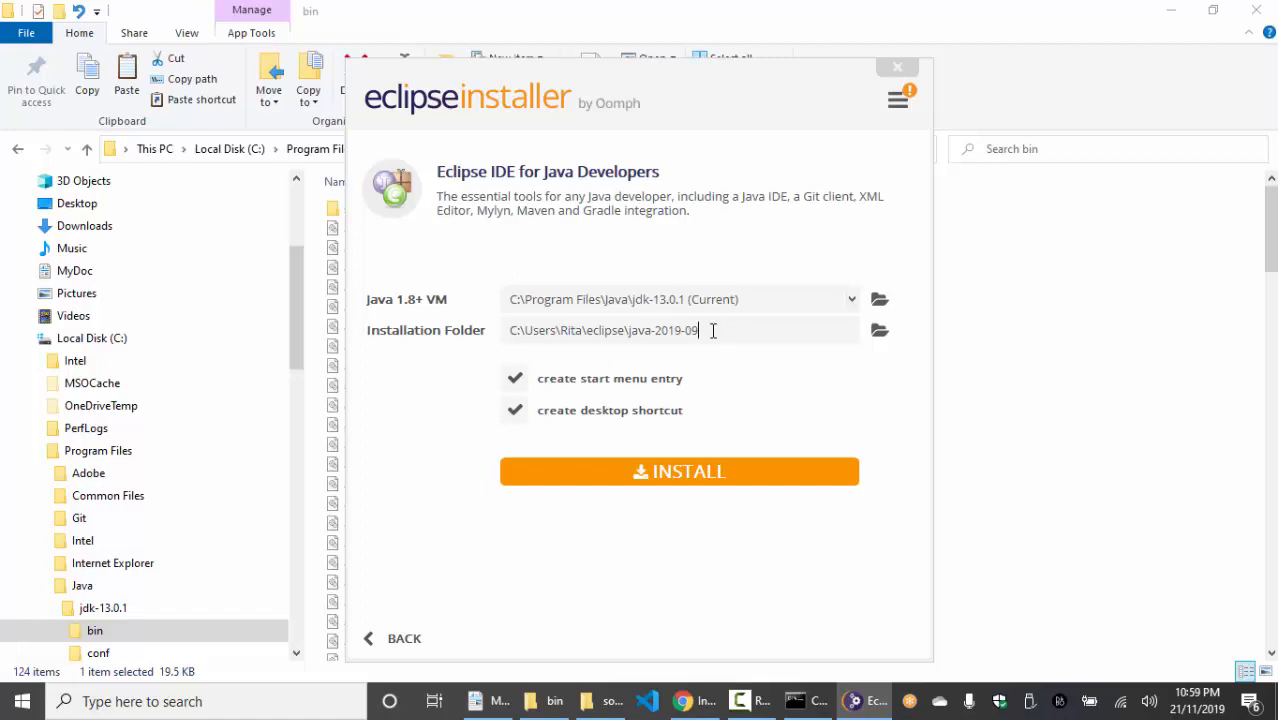
Start installing Eclipse IDE for Java Developers and accept its license agreements, with accepted licenses remembered.
{"action": "left_click", "coordinate": [676, 474]}
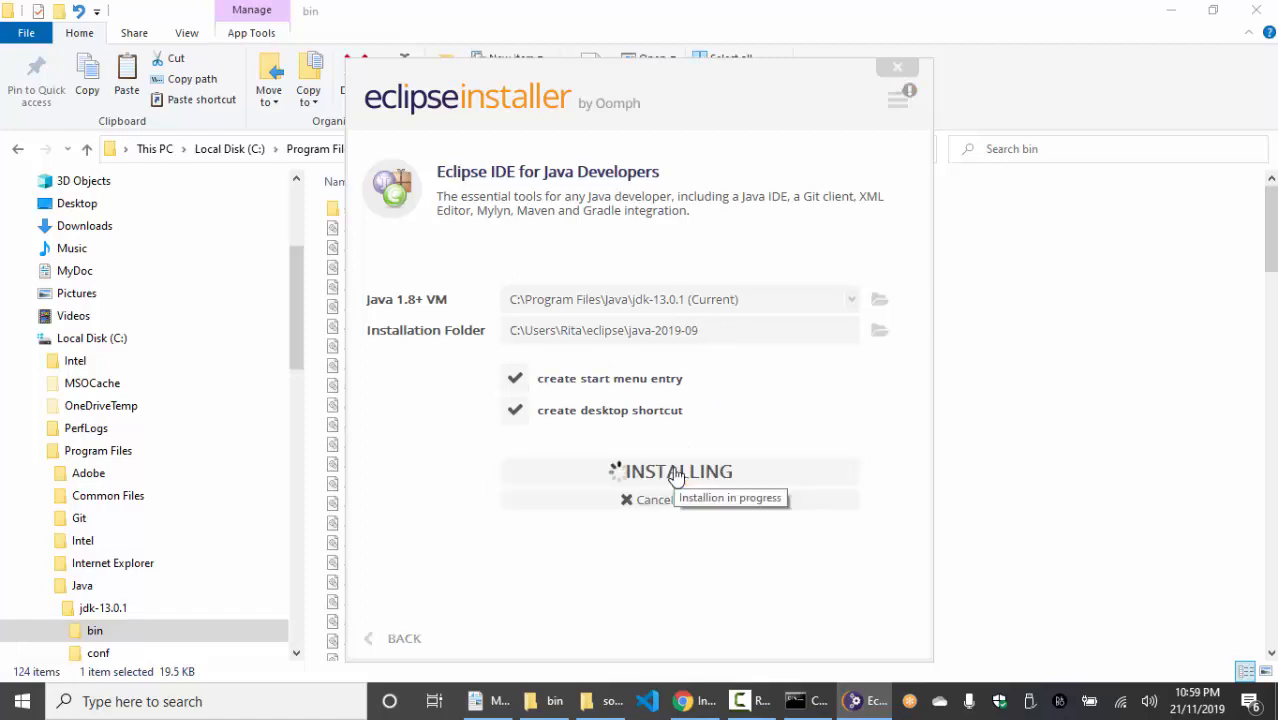
{"action": "left_click", "coordinate": [830, 620]}
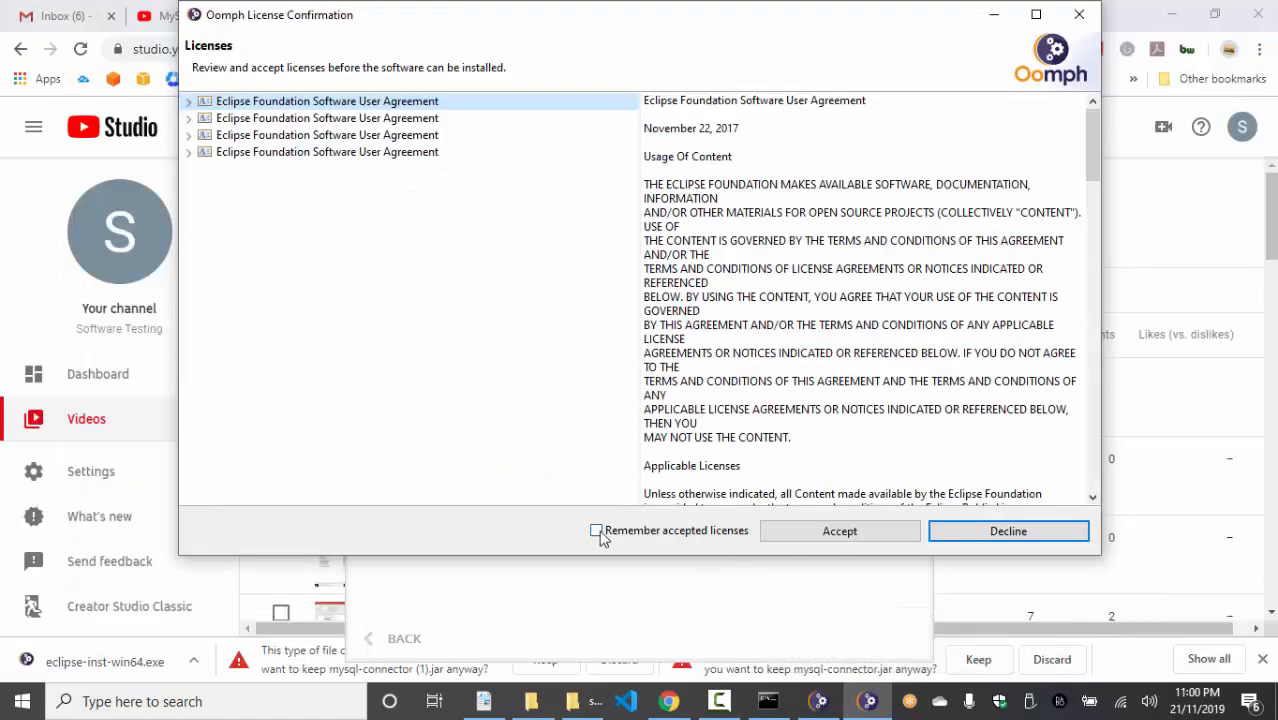
{"action": "left_click", "coordinate": [597, 531]}
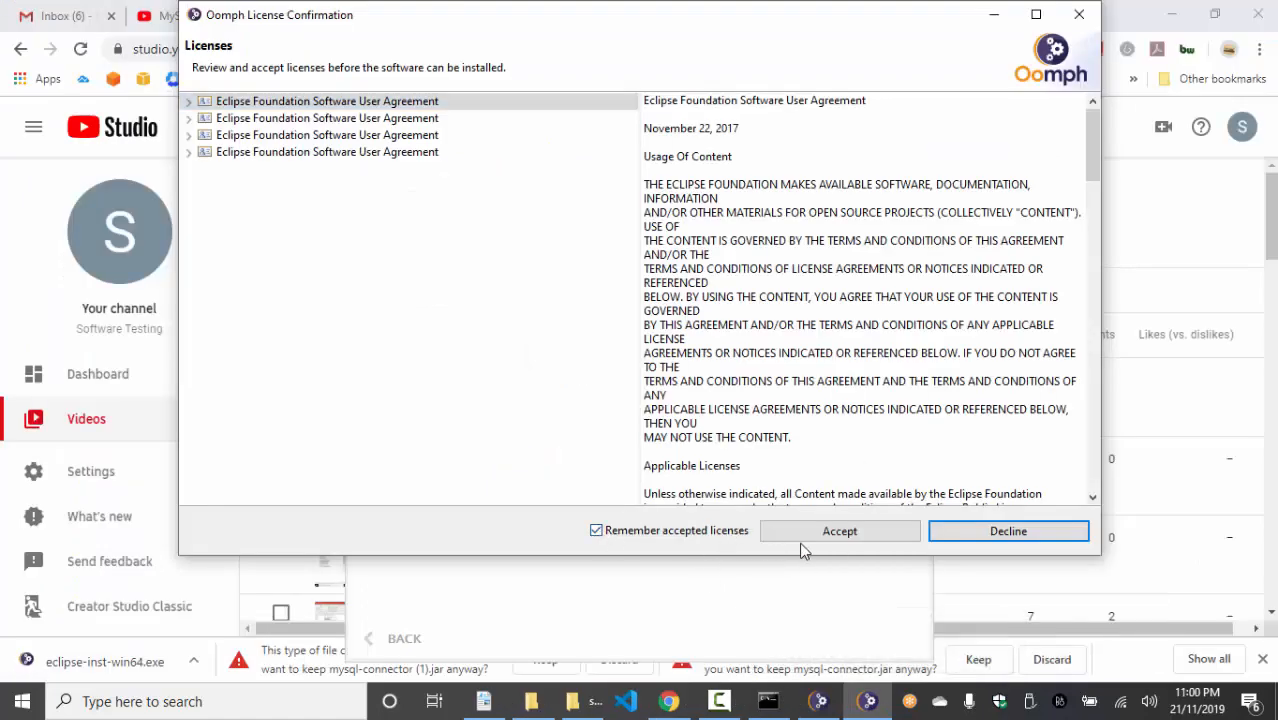
{"action": "left_click", "coordinate": [830, 533]}
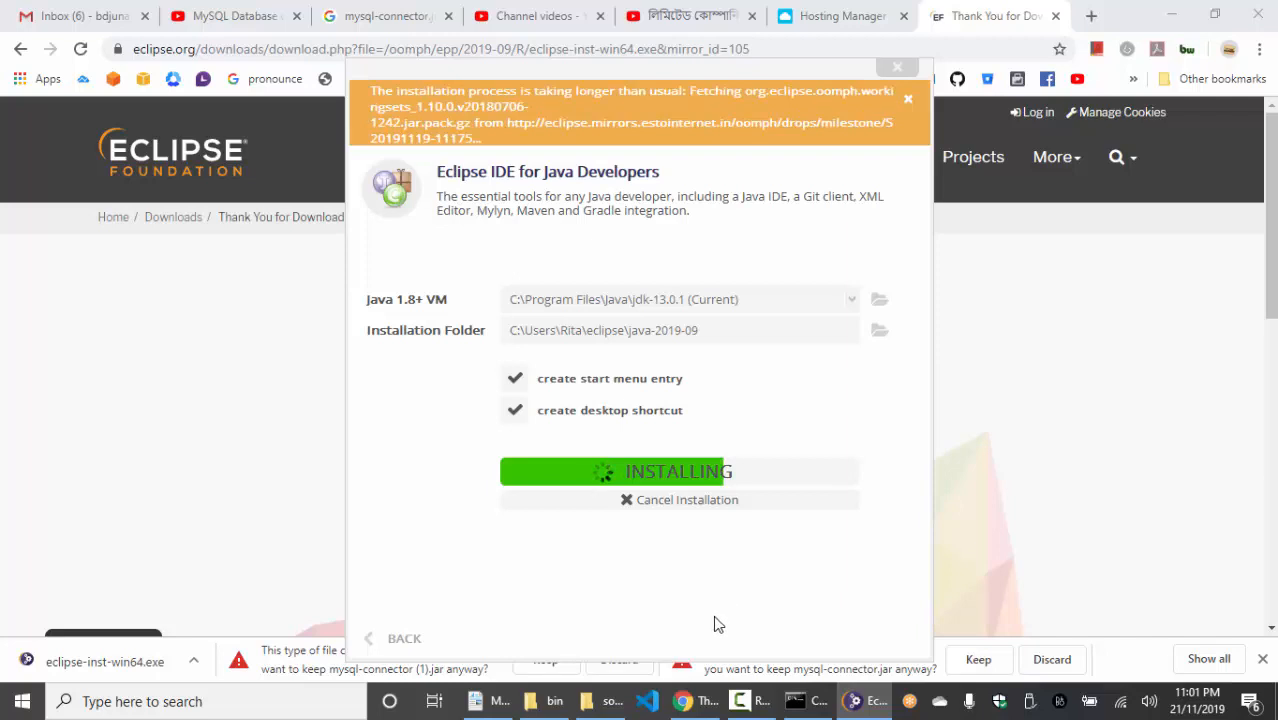
Close the soft-ssd File Explorer windows and the open text document while the installation runs.
{"action": "mouse_move", "coordinate": [610, 710]}
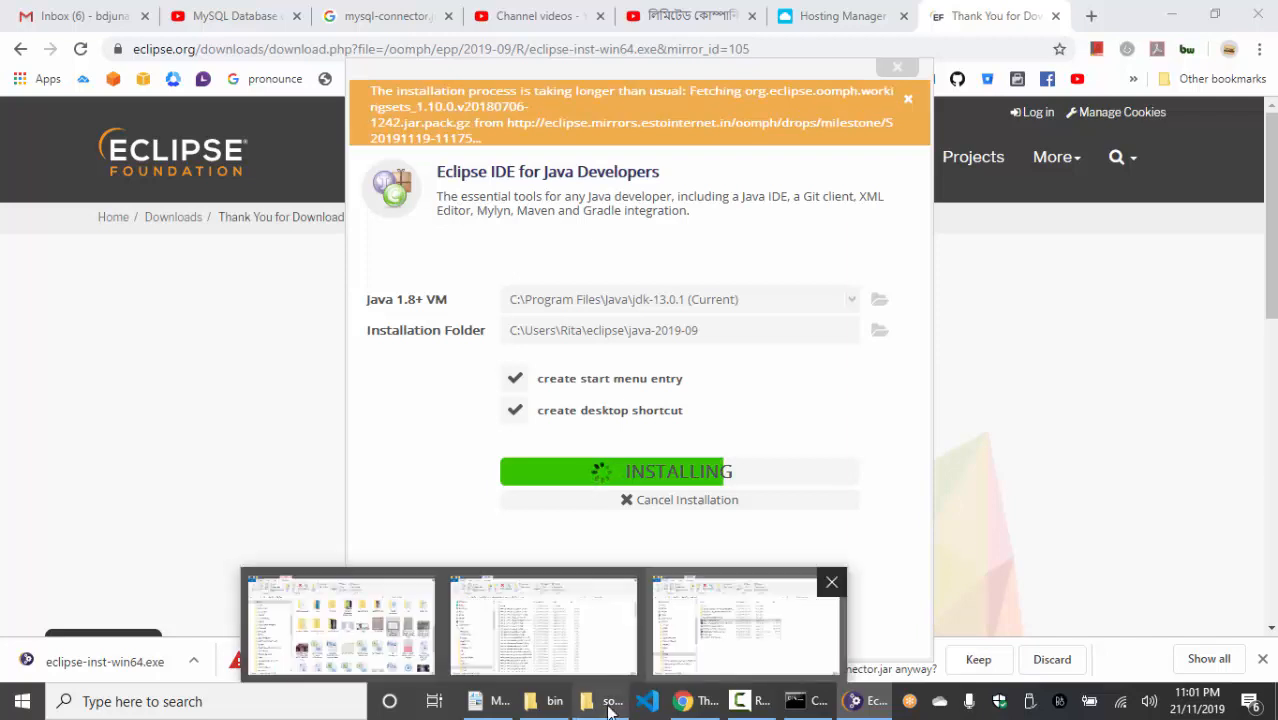
{"action": "left_click", "coordinate": [829, 584]}
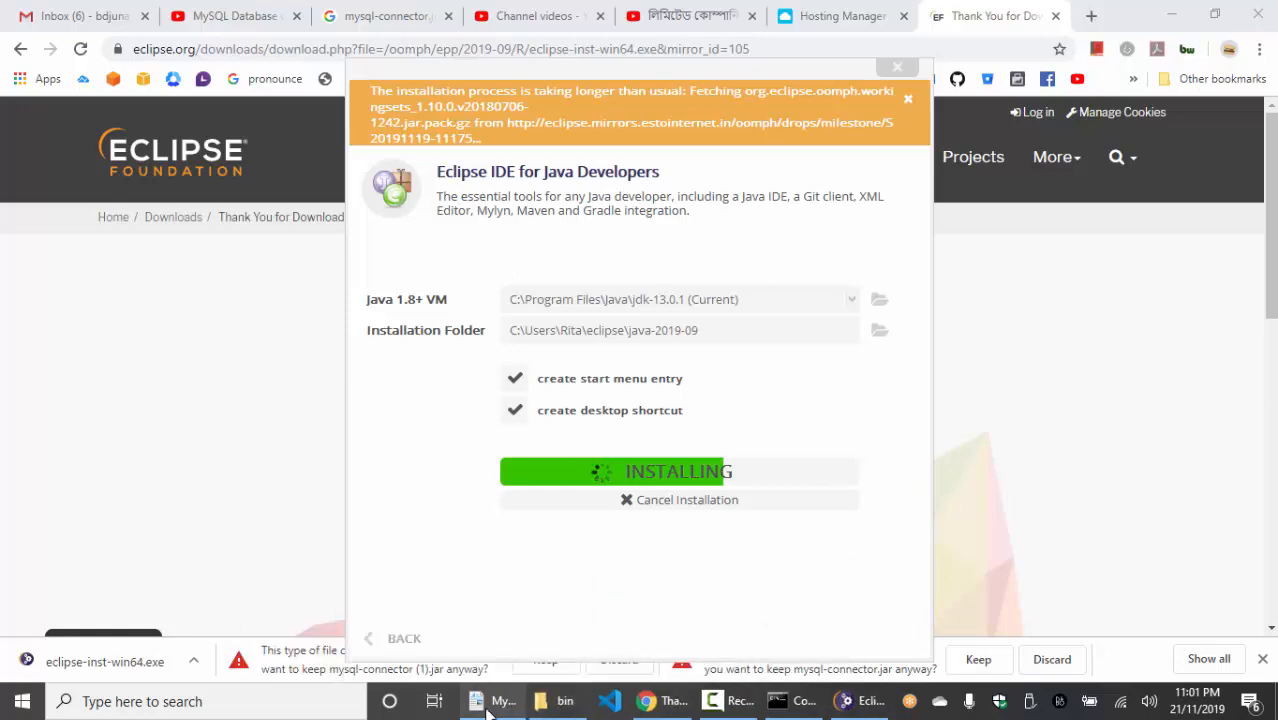
{"action": "mouse_move", "coordinate": [492, 705]}
{"action": "left_click", "coordinate": [508, 583]}
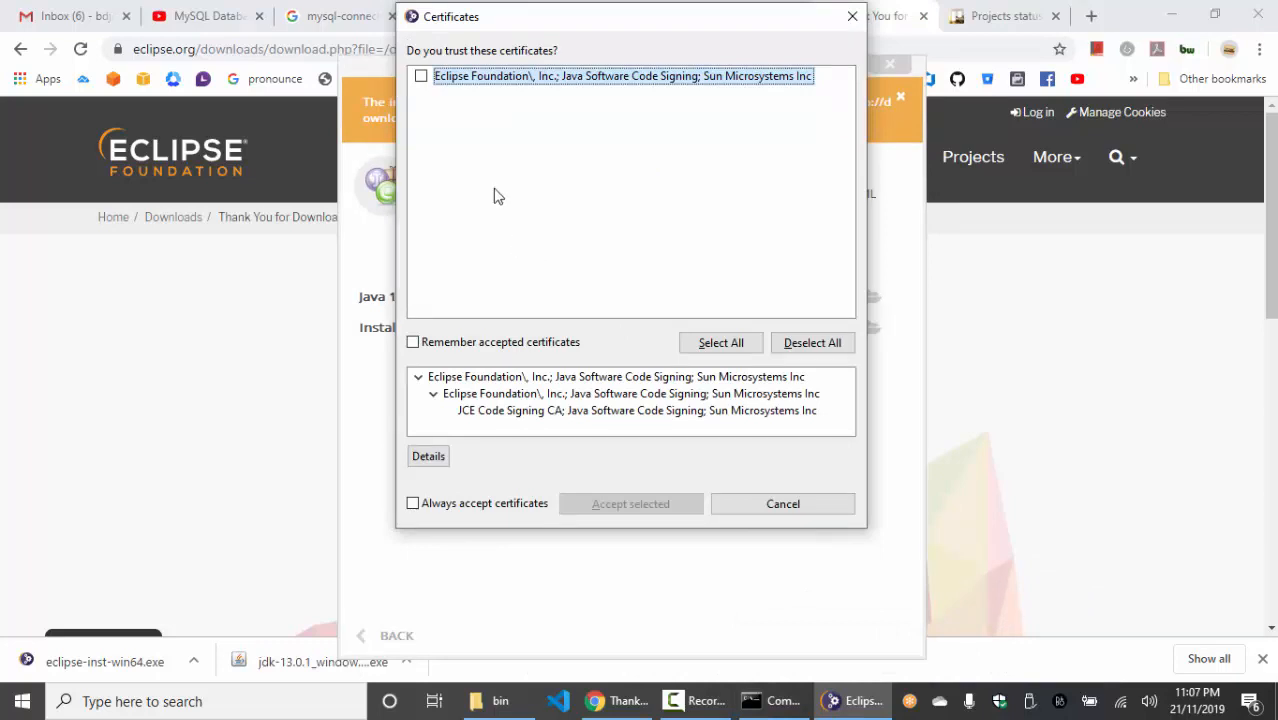
Trust the Eclipse Foundation code-signing certificate to finish the installation, and launch the installed Eclipse IDE.
{"action": "left_click", "coordinate": [421, 77]}
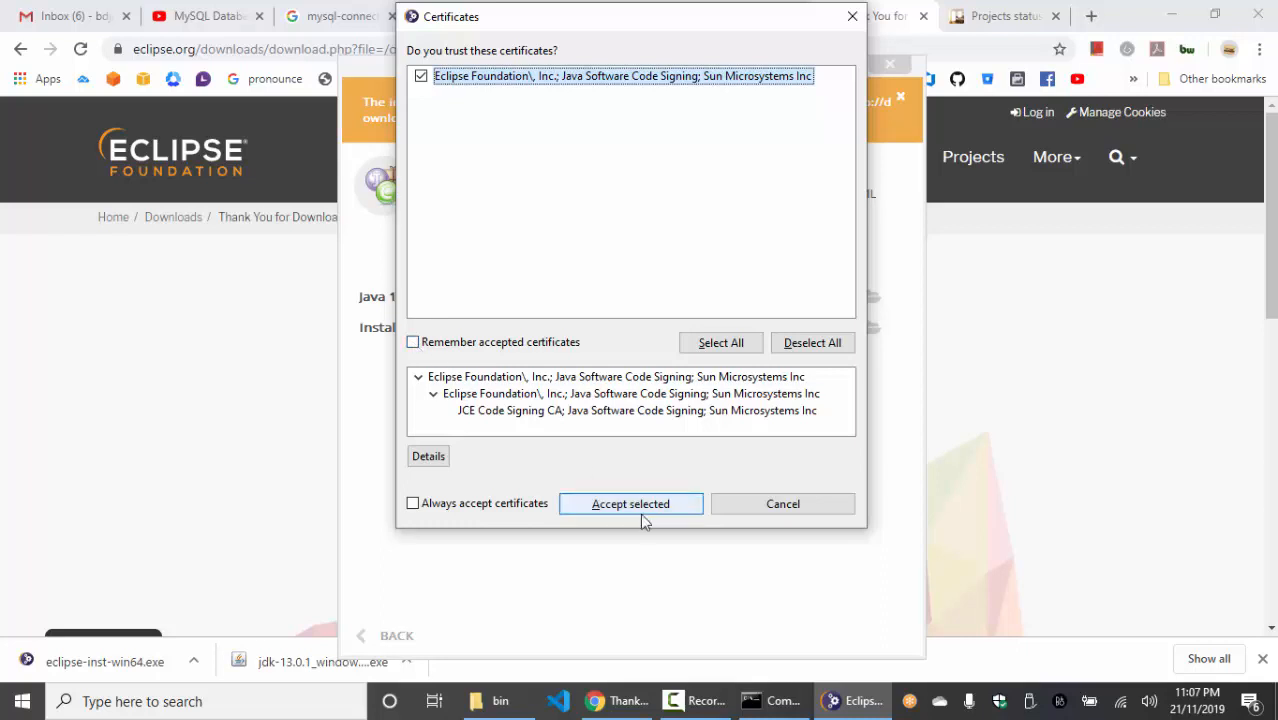
{"action": "left_click", "coordinate": [579, 512]}
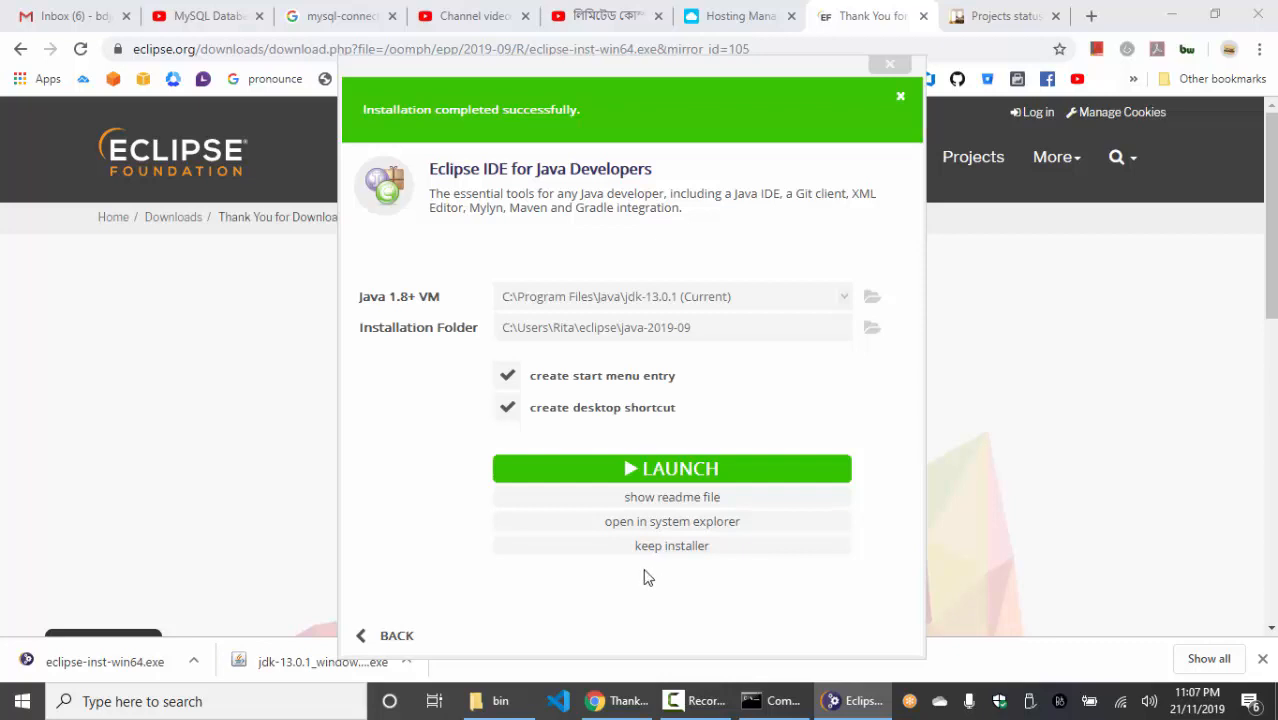
{"action": "left_click", "coordinate": [628, 469]}
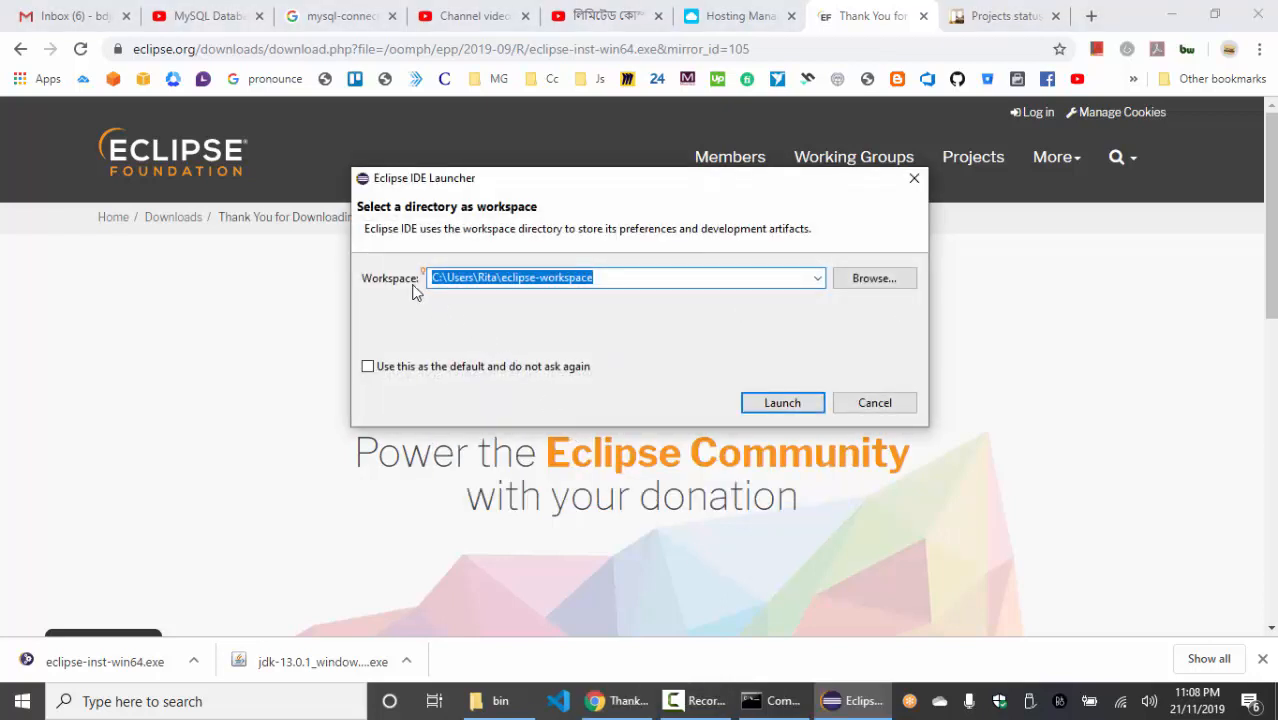
Launch Eclipse with D:\eclipse-workspace as the default workspace and continue with its older version, with workspace version warnings turned off.
{"action": "left_click", "coordinate": [603, 275]}
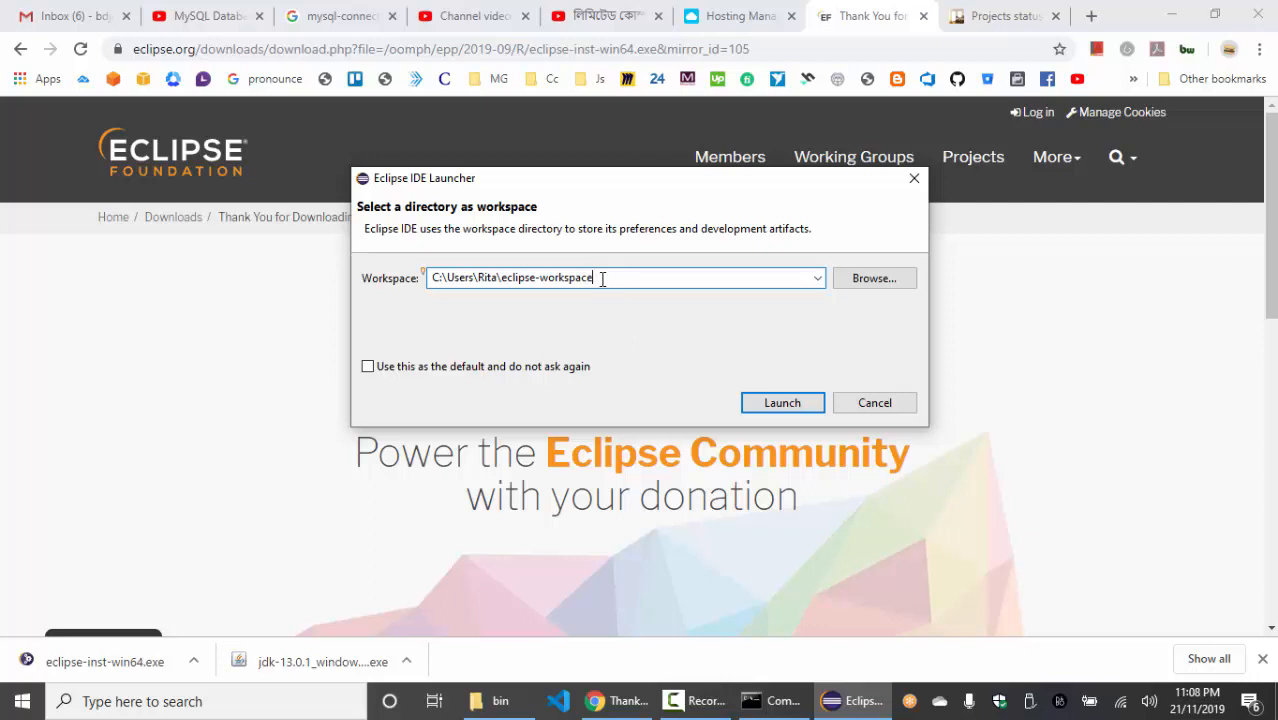
{"action": "left_click", "coordinate": [846, 286]}
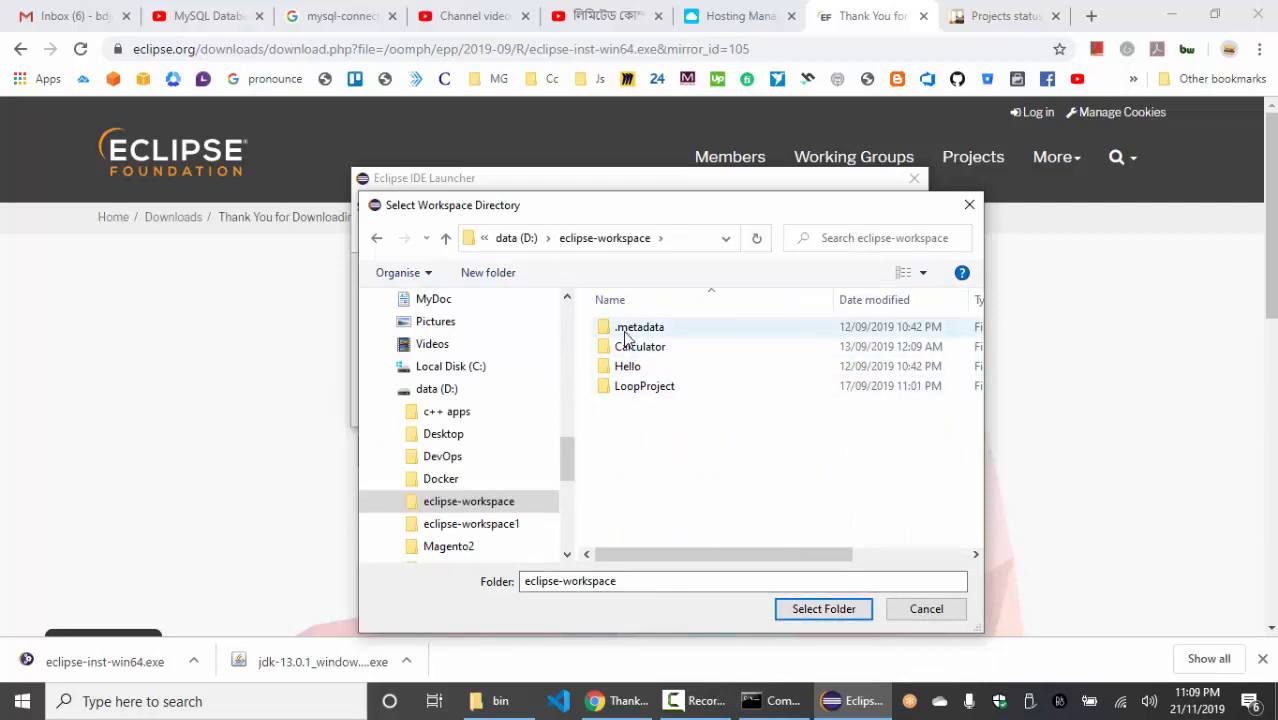
{"action": "left_click", "coordinate": [799, 614]}
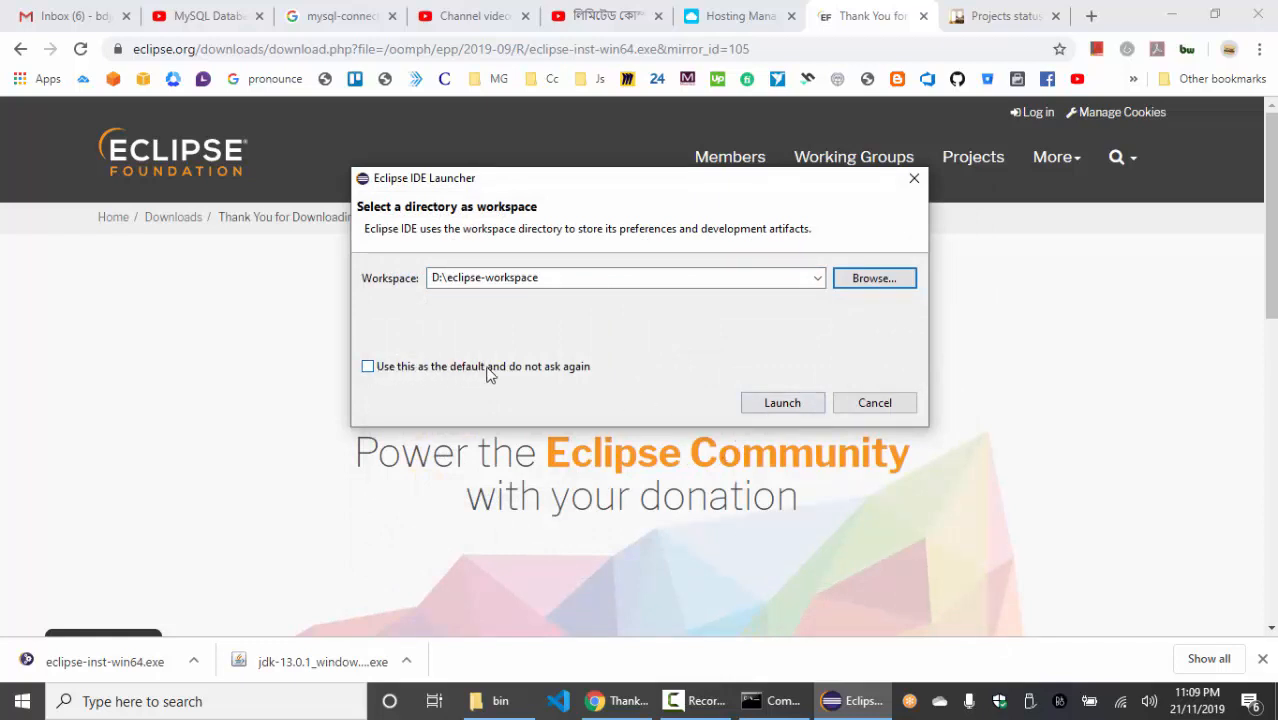
{"action": "left_click", "coordinate": [491, 372]}
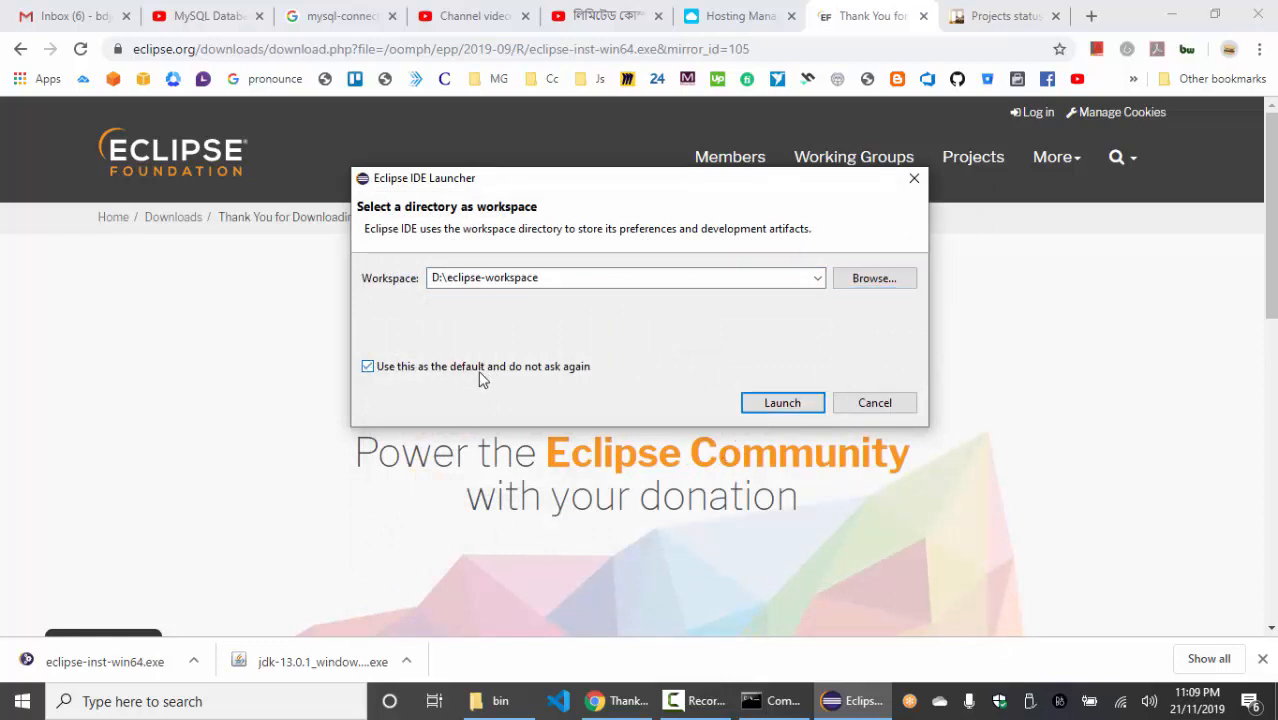
{"action": "left_click", "coordinate": [756, 411]}
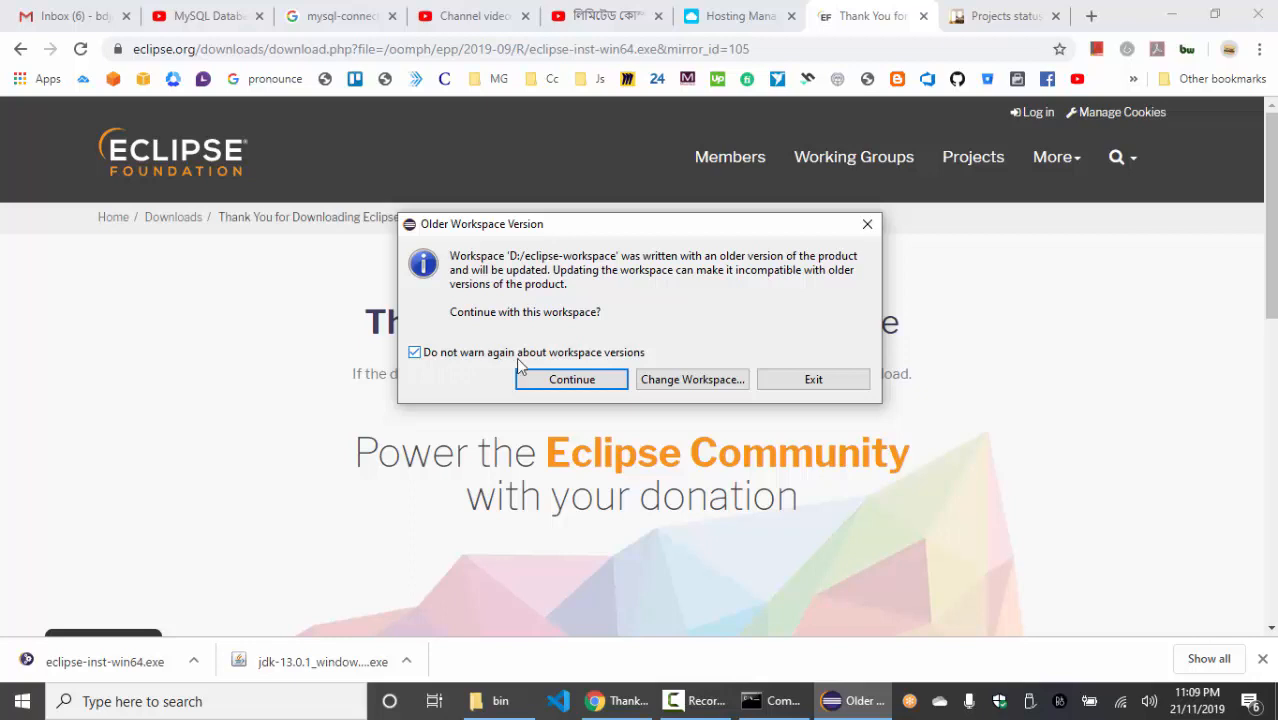
{"action": "left_click", "coordinate": [545, 376]}
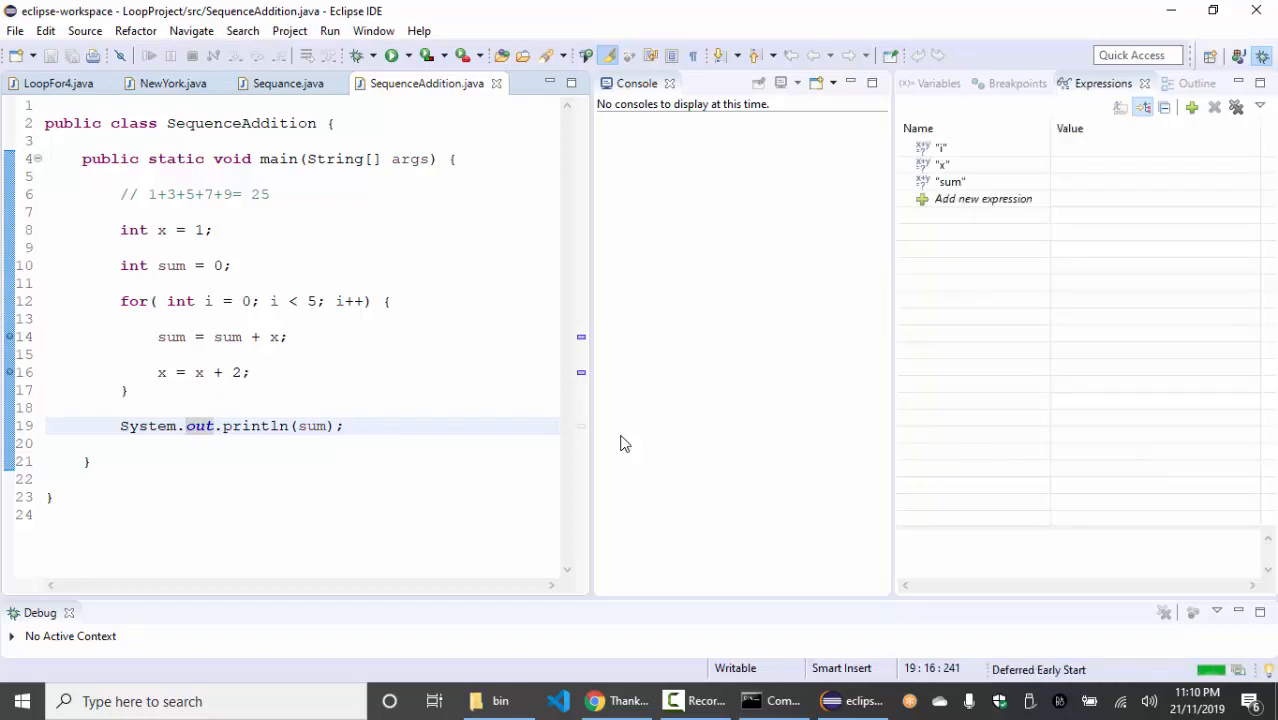
Switch the workbench from the Debug perspective to the Java perspective.
{"action": "left_click", "coordinate": [1210, 55]}
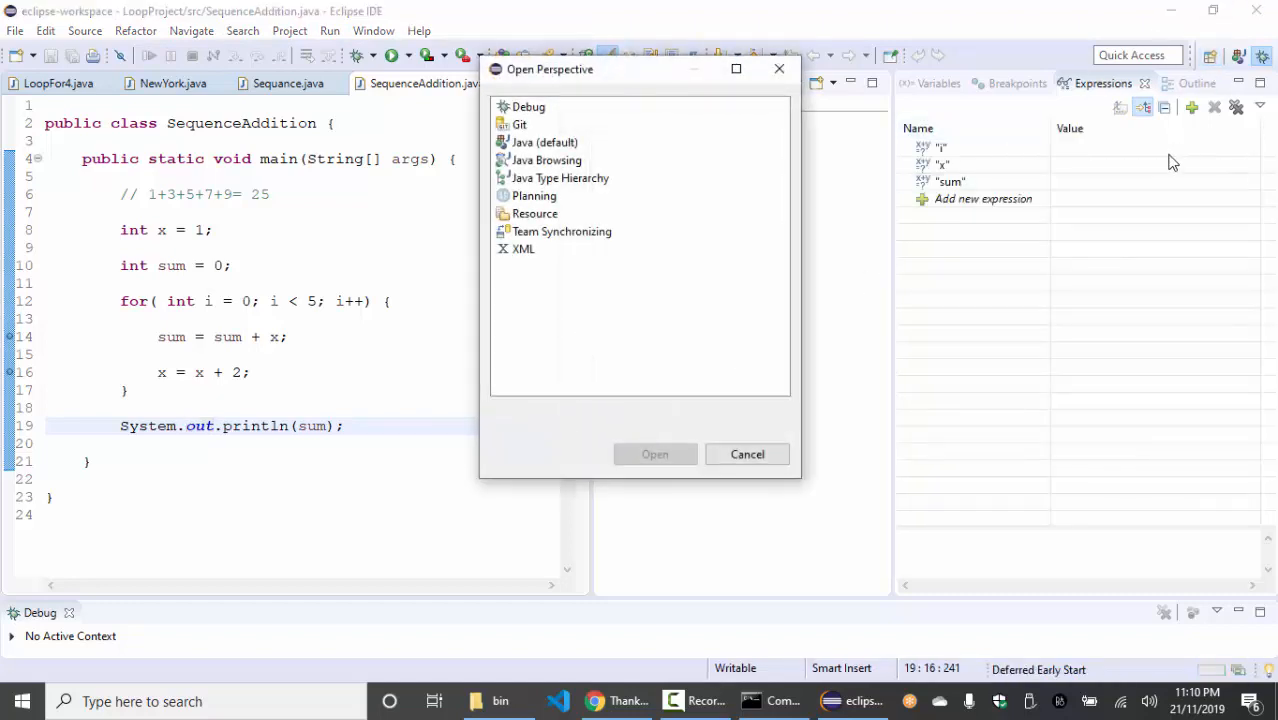
{"action": "left_click", "coordinate": [763, 458]}
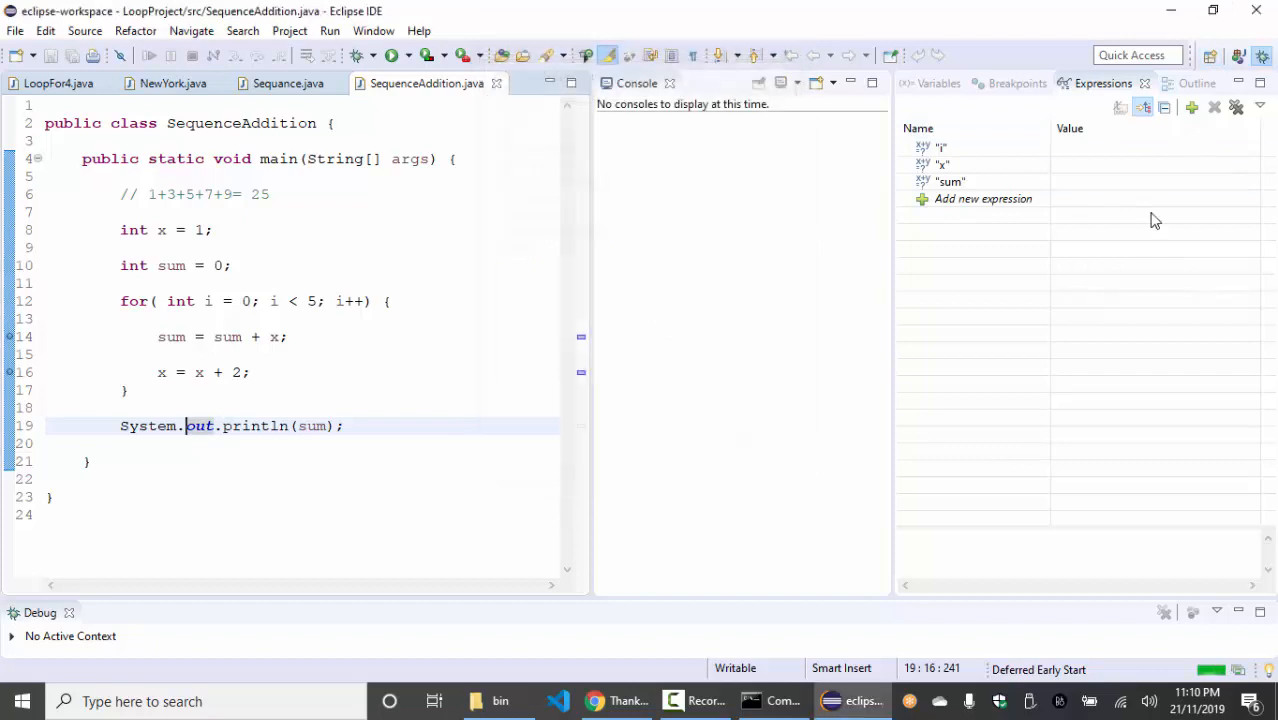
{"action": "left_click", "coordinate": [1238, 56]}
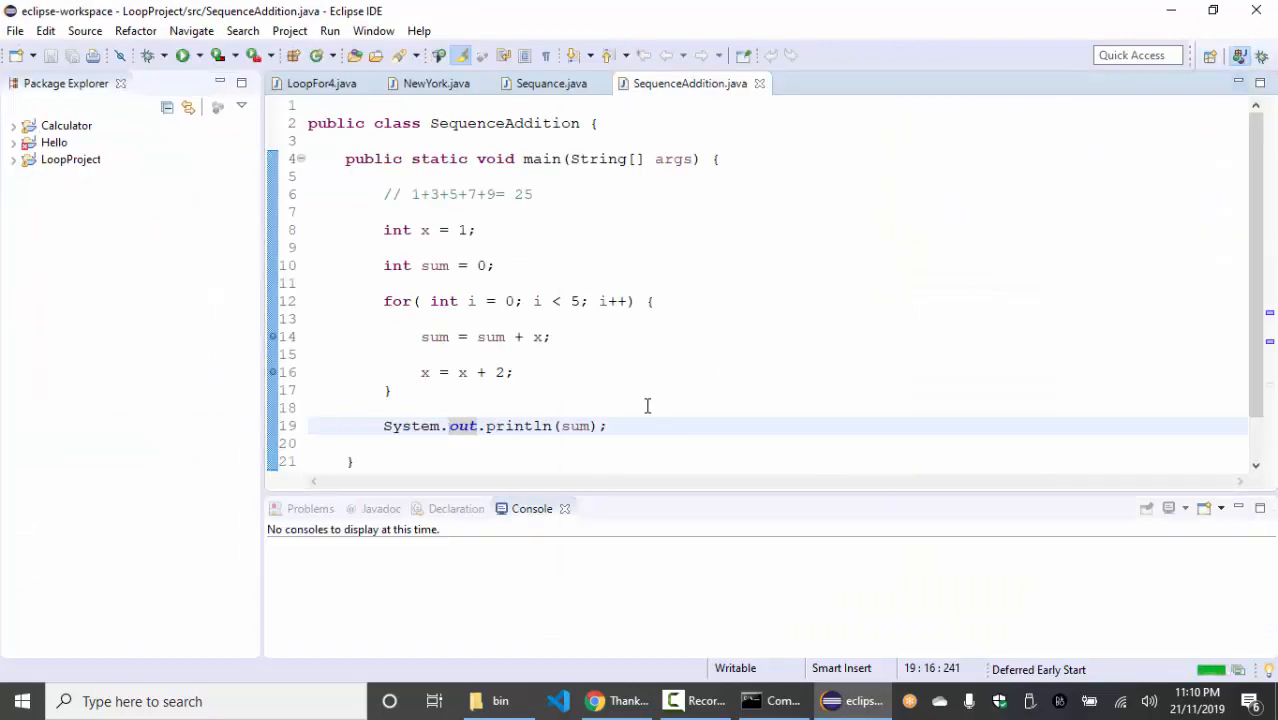
Look over the code in SequenceAddition.java and run it as a Java application.
{"action": "left_click", "coordinate": [648, 406]}
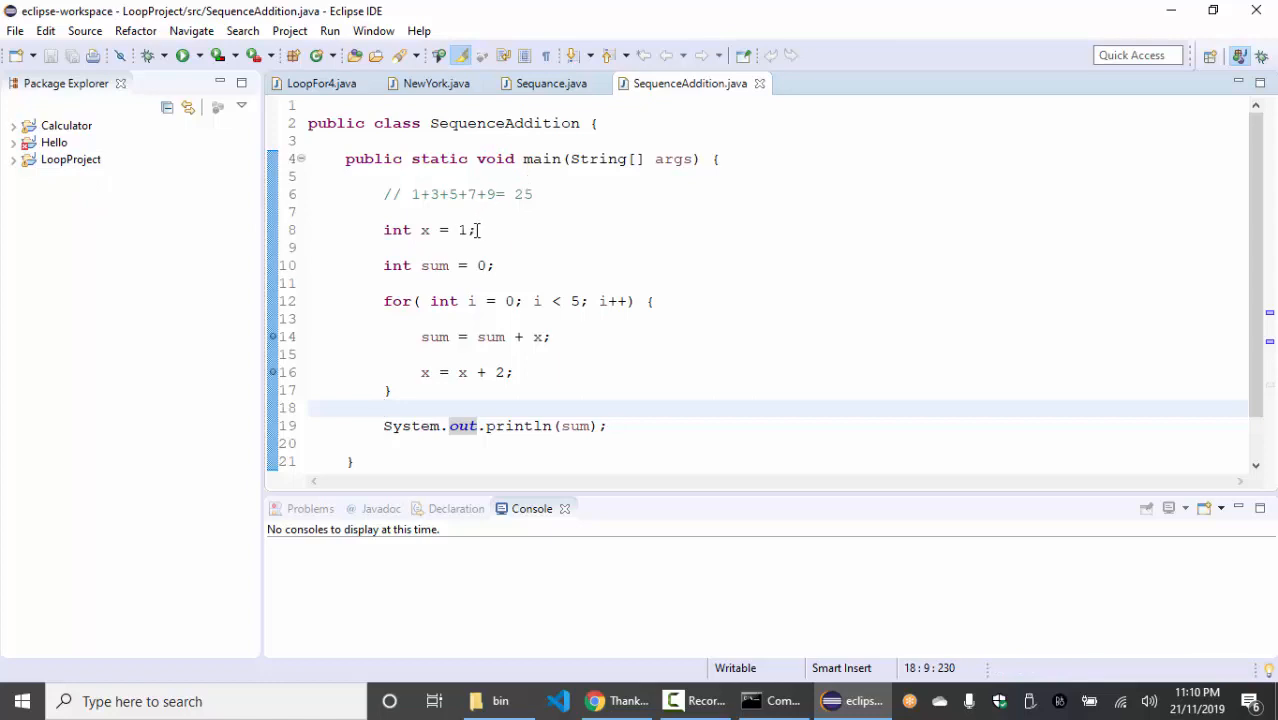
{"action": "left_click_drag", "start_coordinate": [411, 232], "coordinate": [571, 277]}
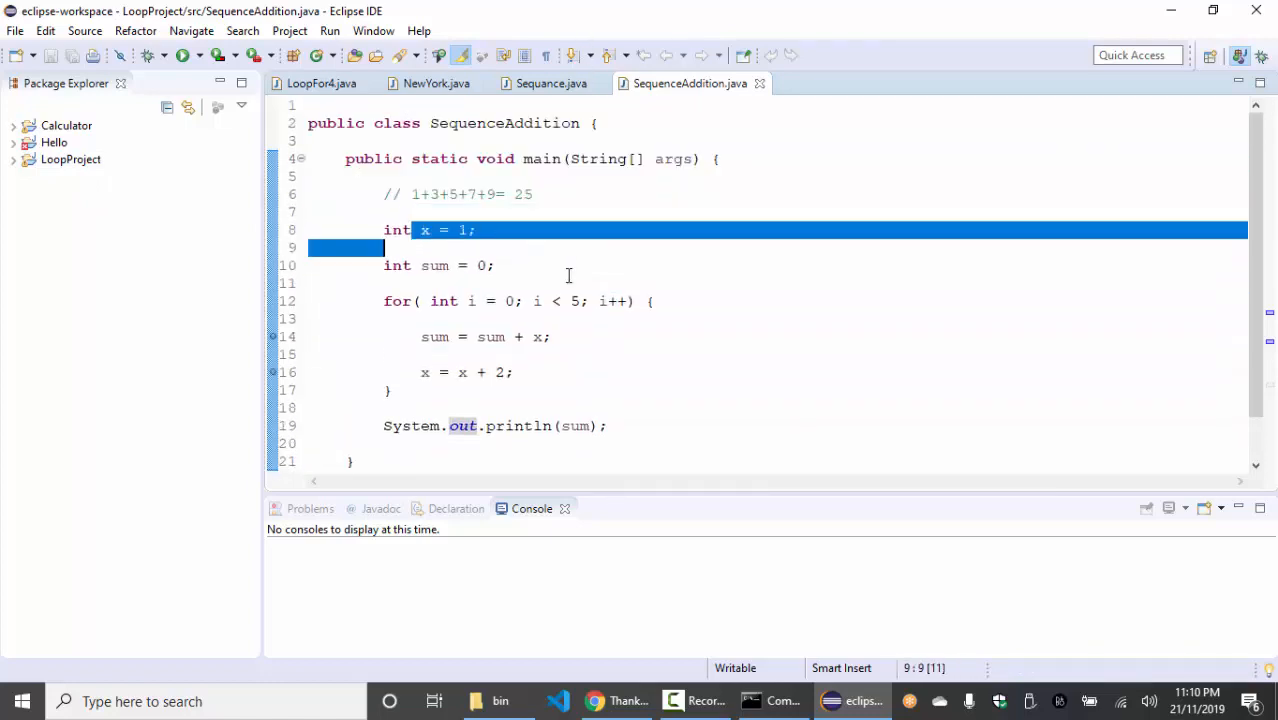
{"action": "left_click", "coordinate": [568, 283]}
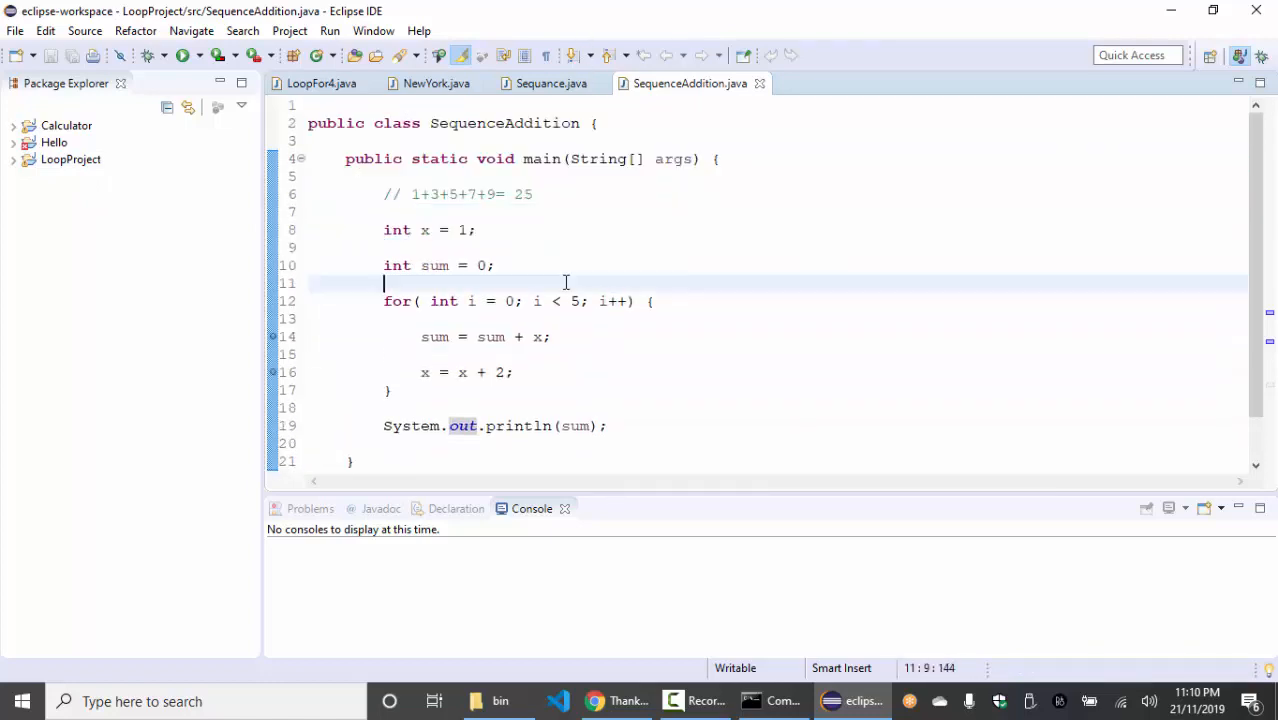
{"action": "left_click", "coordinate": [183, 56]}
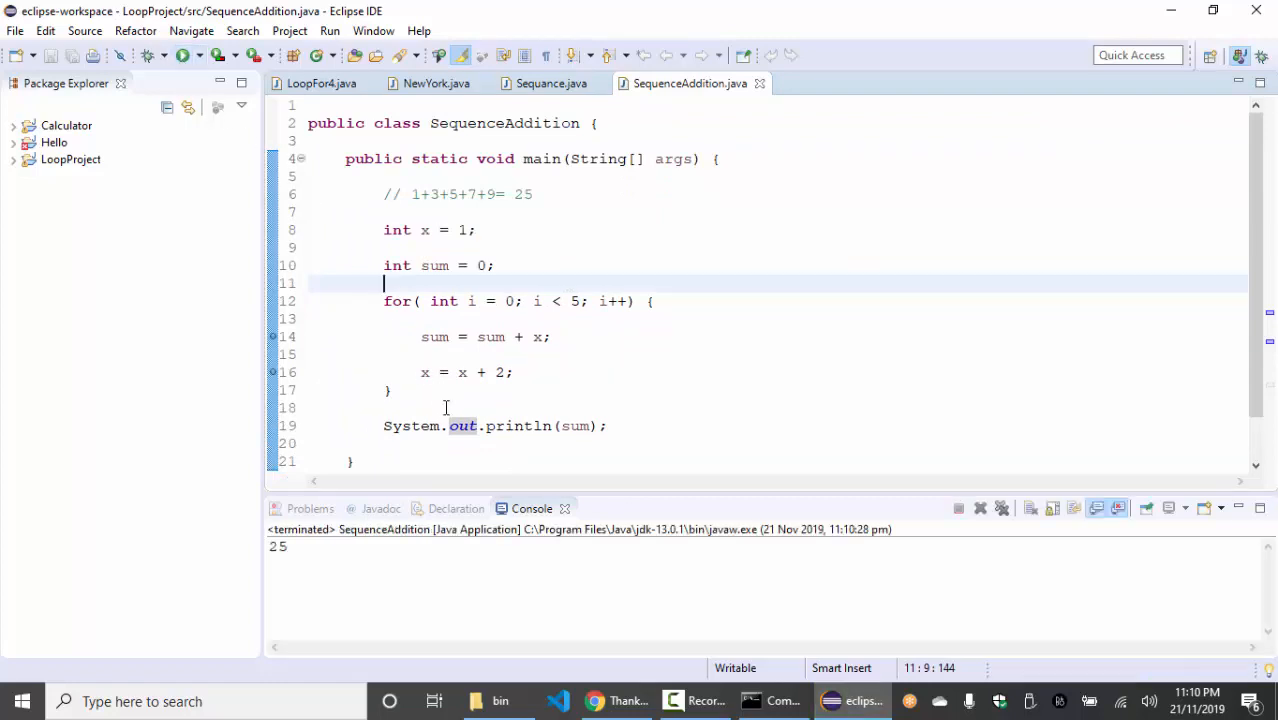
{"action": "left_click_drag", "start_coordinate": [366, 123], "coordinate": [585, 434]}
{"action": "left_click", "coordinate": [568, 428]}
{"action": "left_click", "coordinate": [486, 265]}
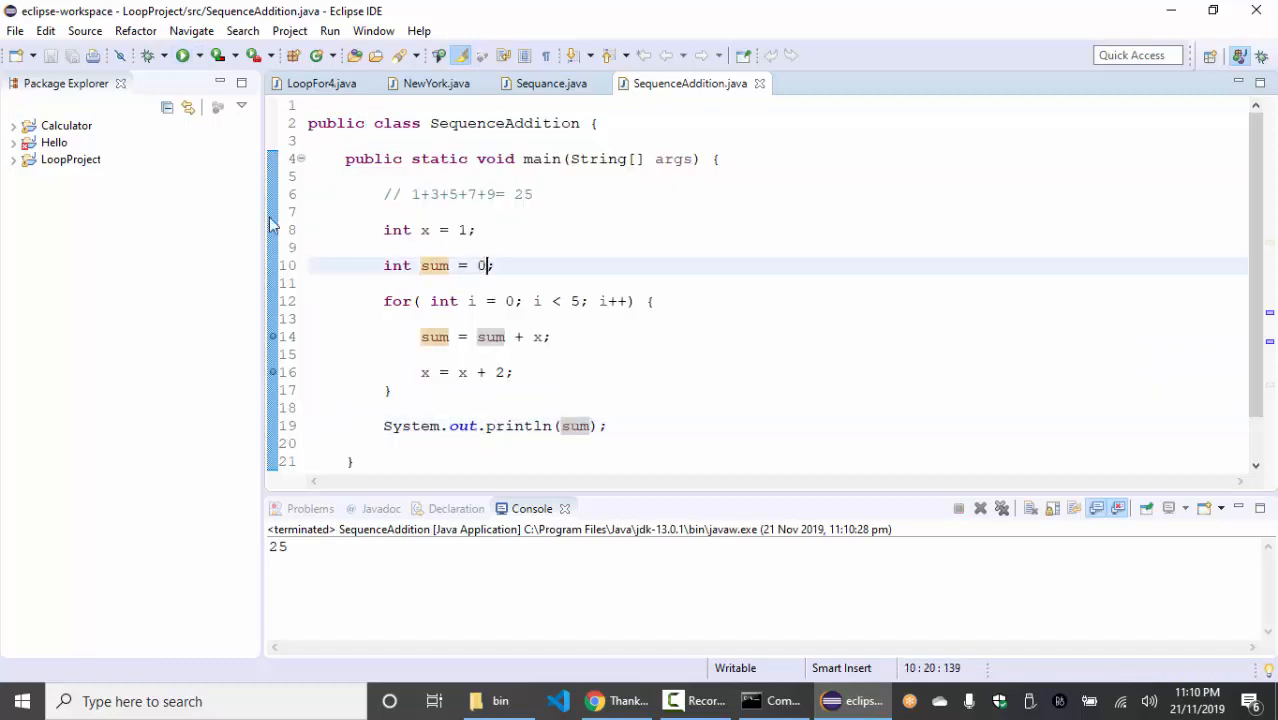
Expand the Hello project down to its default package and open Comment.java and HelloWorld.java.
{"action": "left_click", "coordinate": [47, 148]}
{"action": "left_click", "coordinate": [15, 144]}
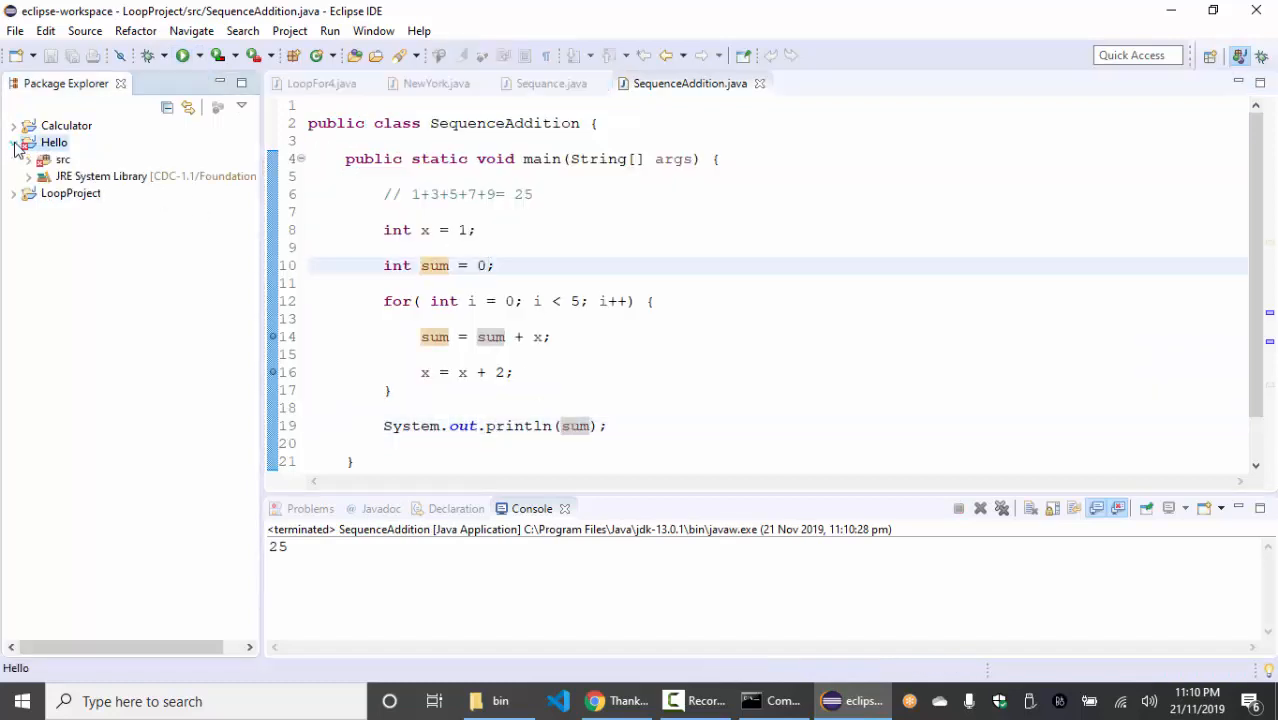
{"action": "left_click", "coordinate": [36, 162]}
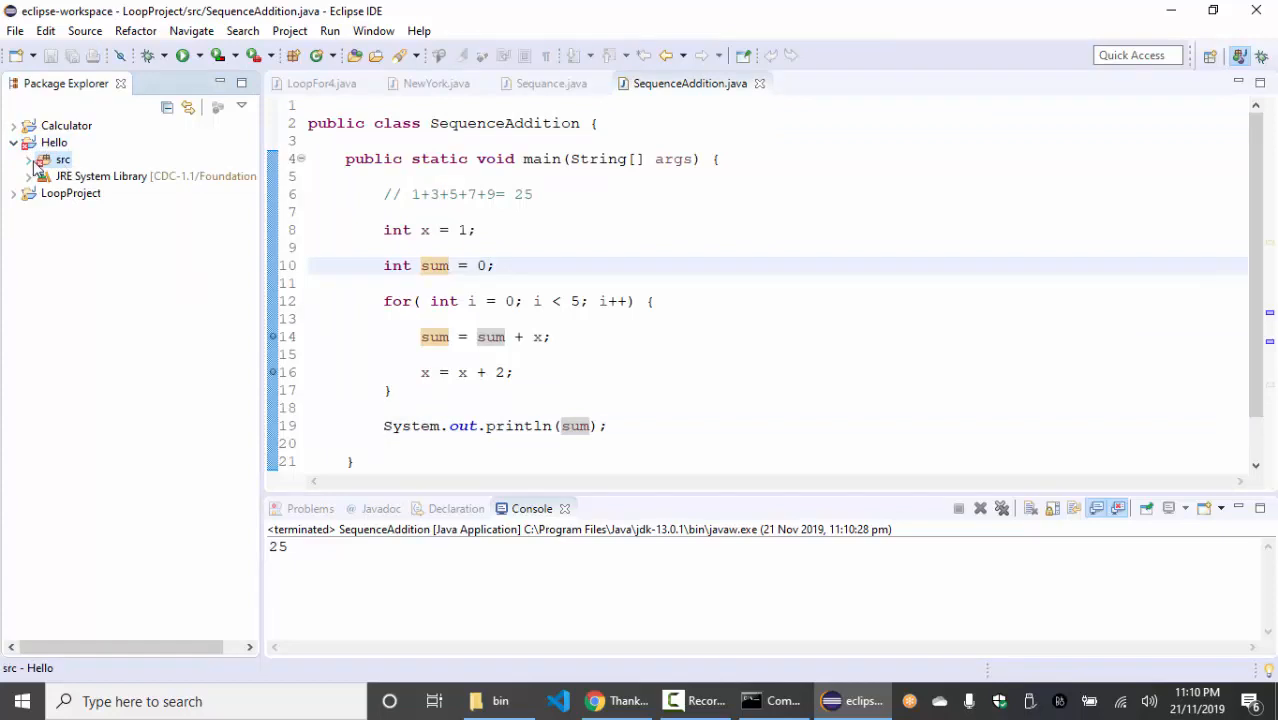
{"action": "left_click", "coordinate": [31, 162]}
{"action": "left_click", "coordinate": [93, 177]}
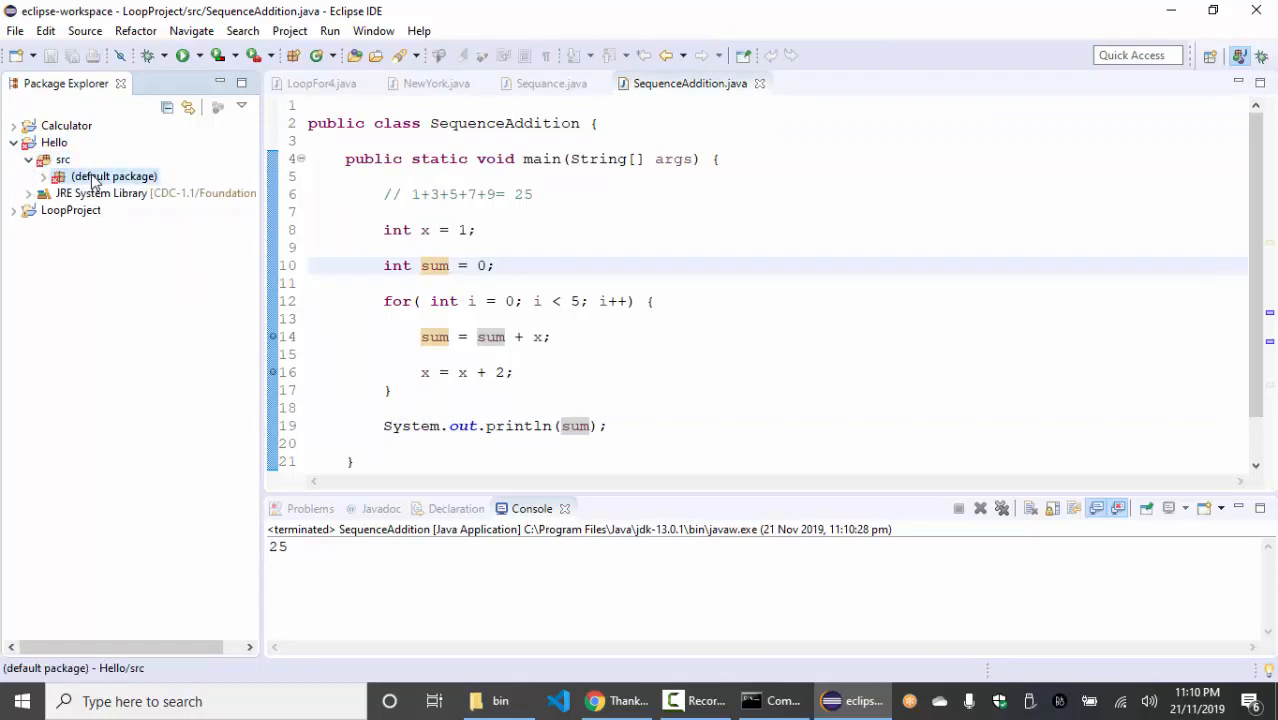
{"action": "double_click", "coordinate": [93, 180]}
{"action": "left_click", "coordinate": [104, 199]}
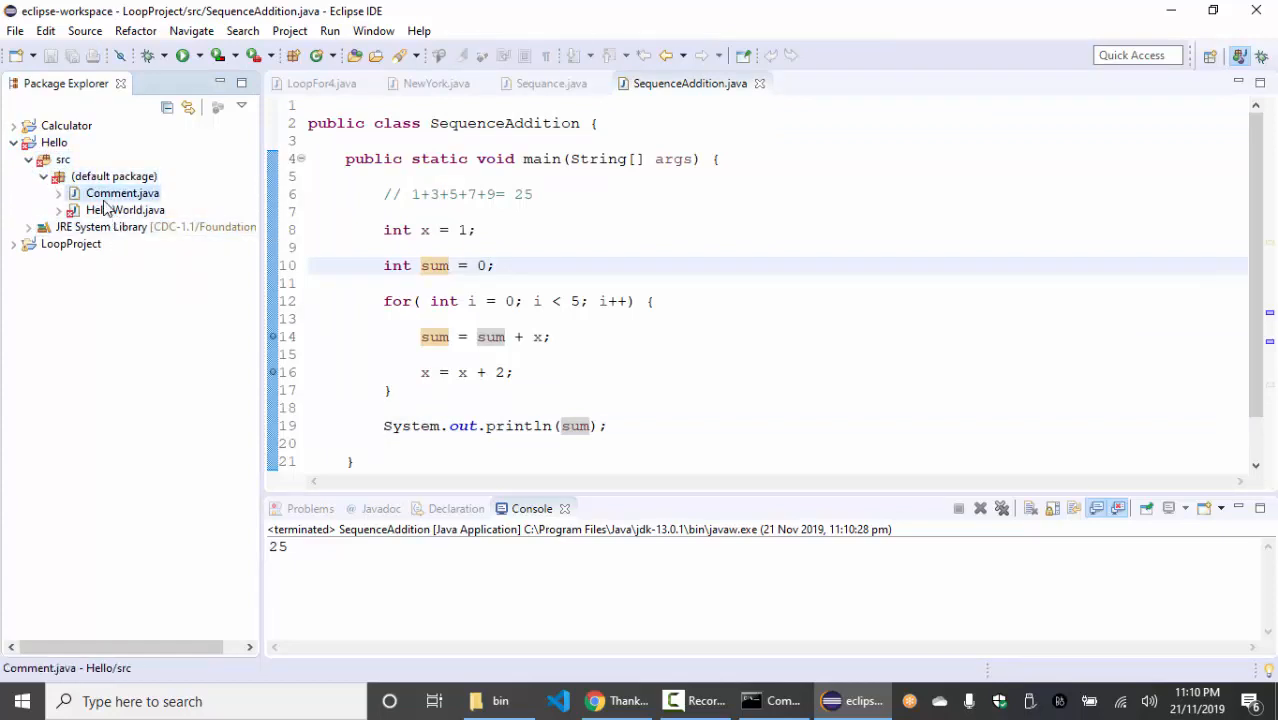
{"action": "double_click", "coordinate": [105, 194]}
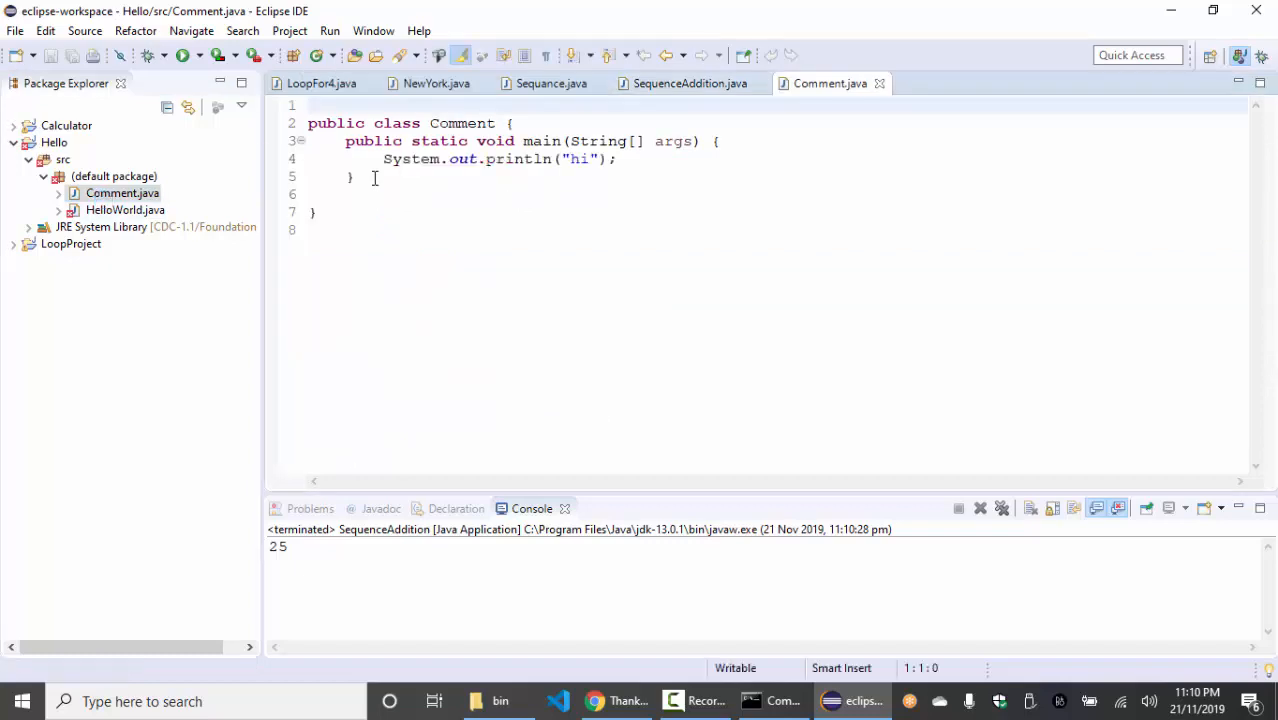
{"action": "left_click", "coordinate": [128, 210]}
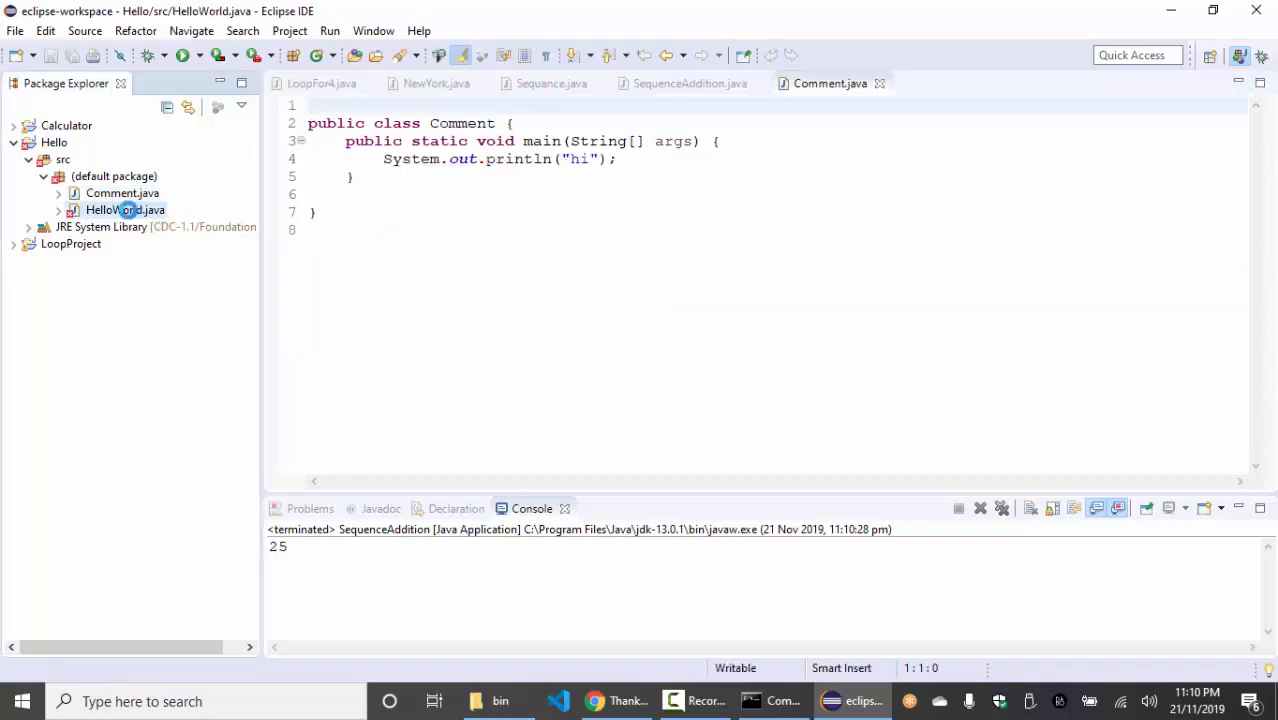
{"action": "double_click", "coordinate": [128, 210]}
{"action": "left_click", "coordinate": [400, 284]}
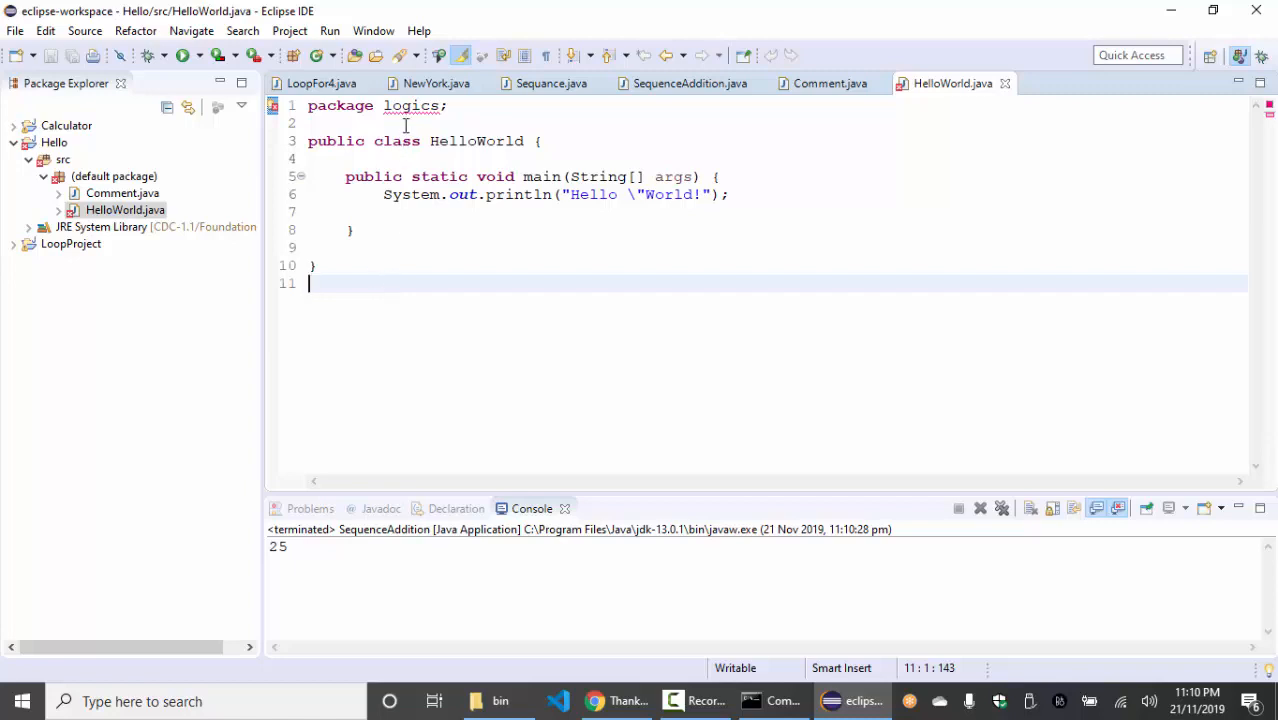
Check the error on the package declaration in HelloWorld.java and delete the "package logics;" line's text.
{"action": "mouse_move", "coordinate": [406, 111]}
{"action": "left_click", "coordinate": [462, 106]}
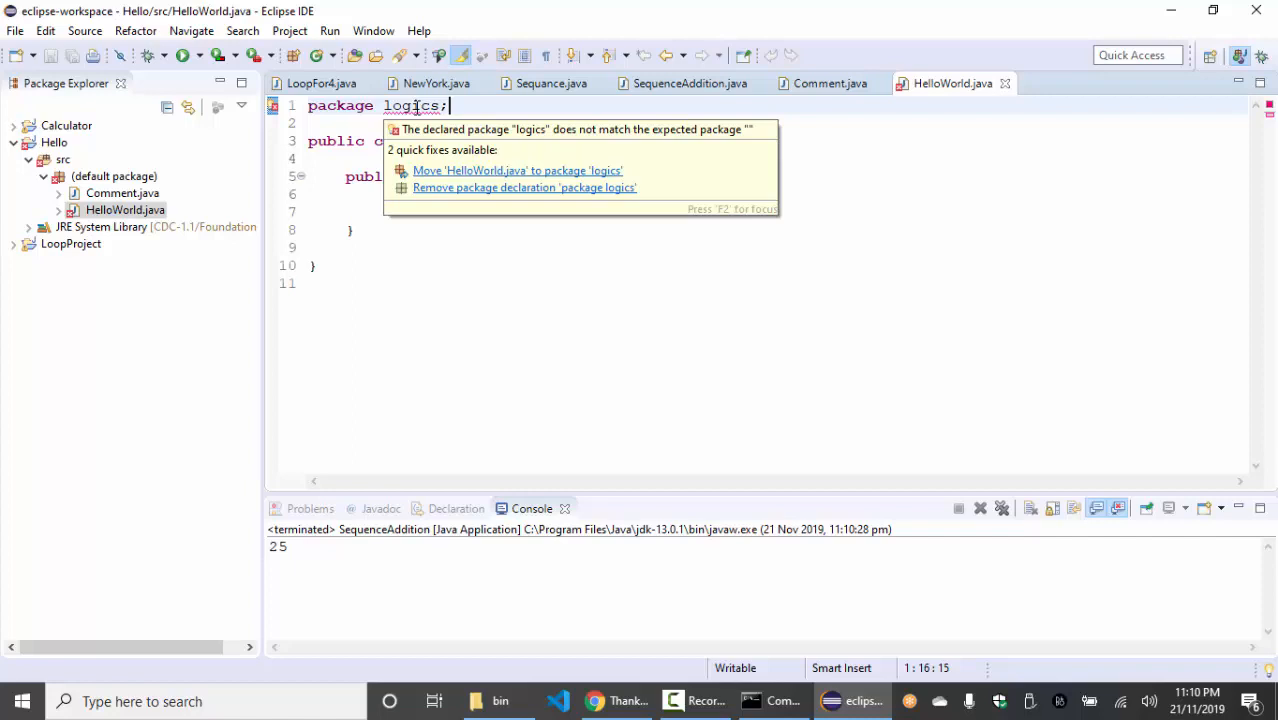
{"action": "double_click", "coordinate": [416, 106]}
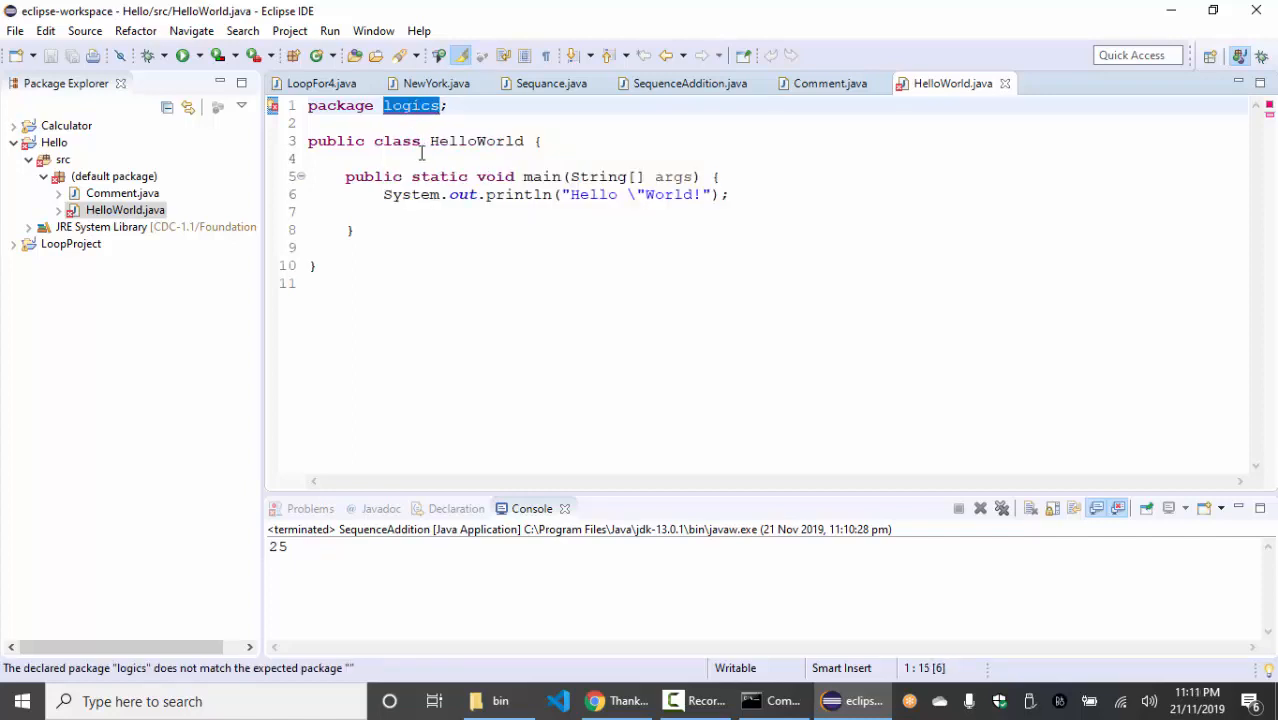
{"action": "key", "text": "BackSpace"}
{"action": "key", "text": "End"}
{"action": "key", "text": "shift+Home"}
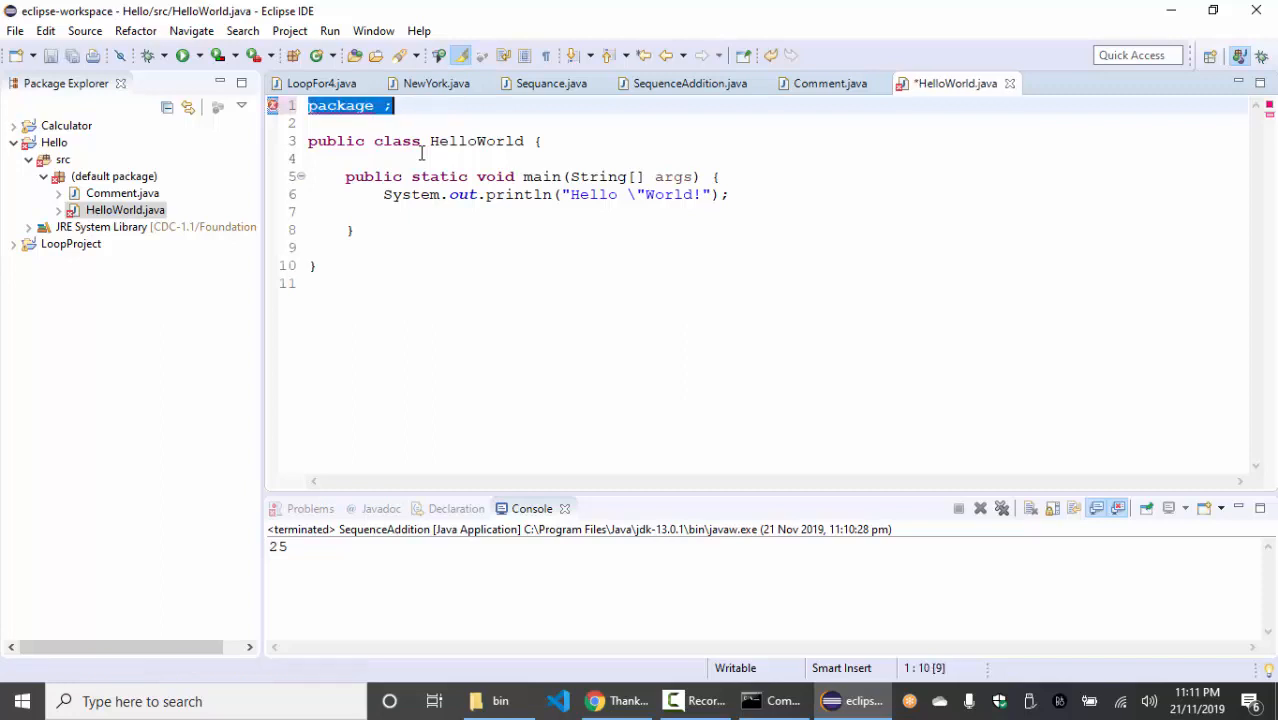
{"action": "key", "text": "BackSpace"}
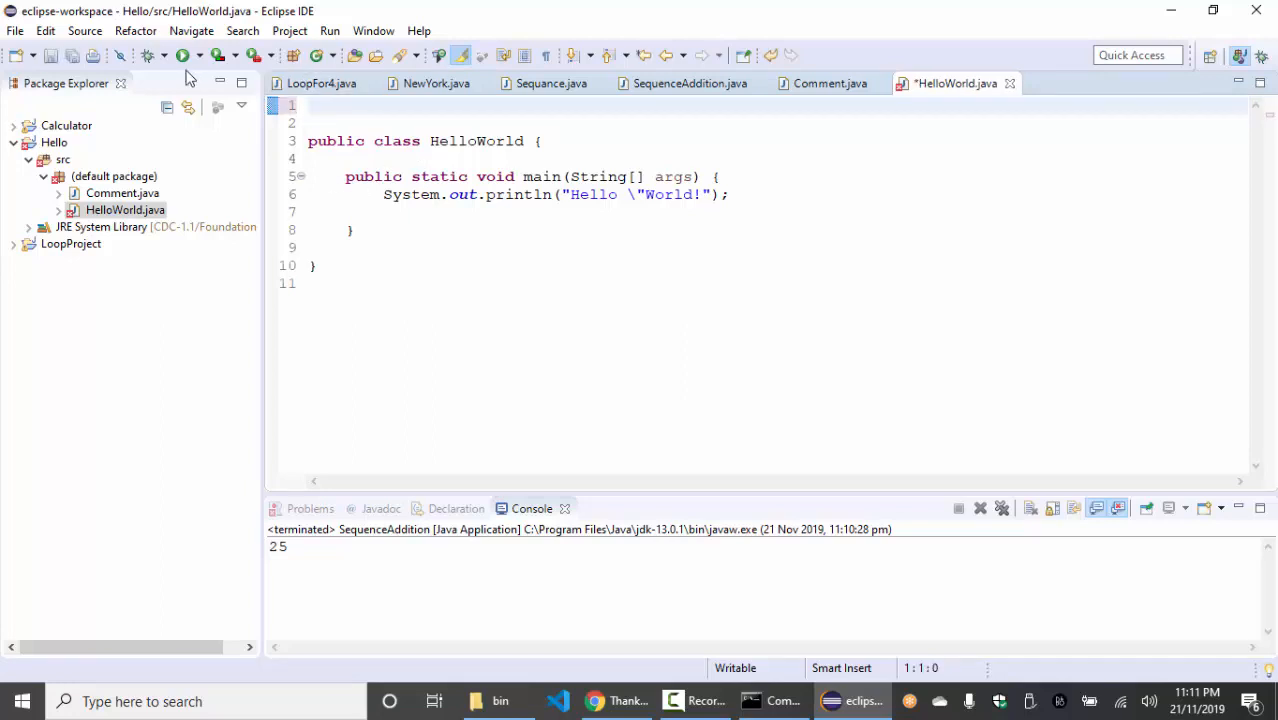
Save and run HelloWorld.java with its package declaration removed.
{"action": "left_click", "coordinate": [184, 58]}
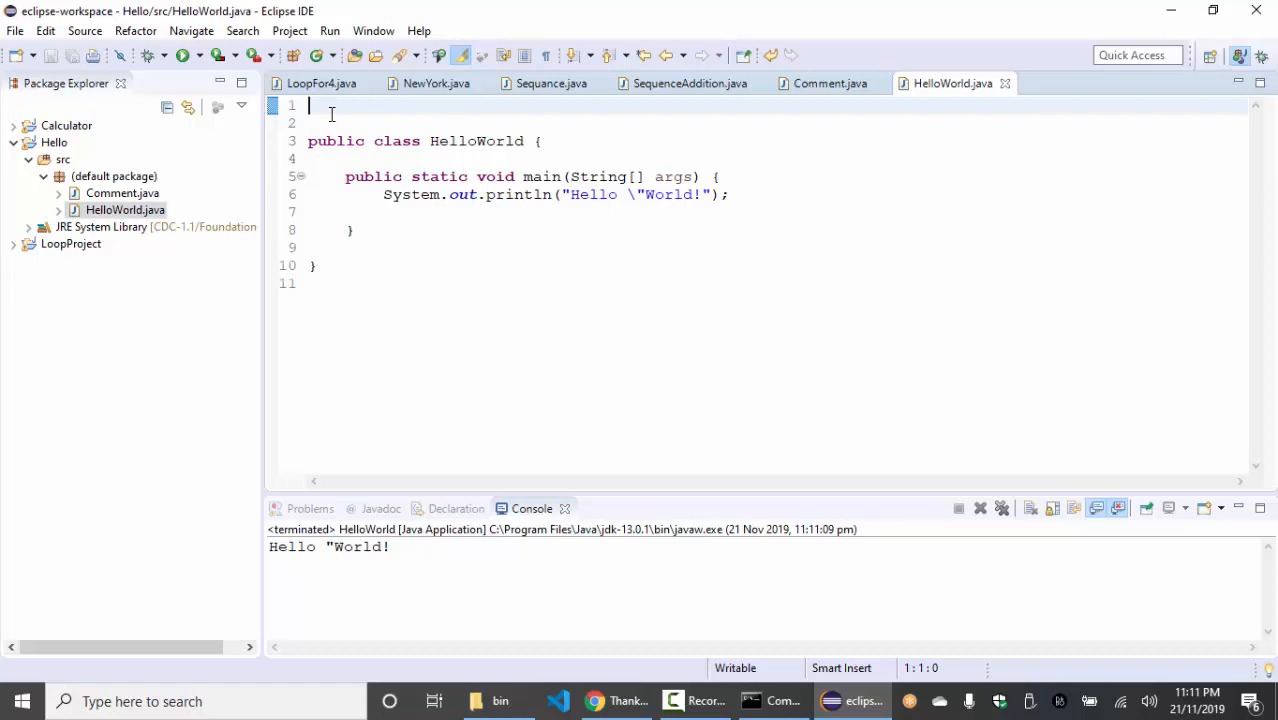
Add "import com.microtech;" on the first line of HelloWorld.java and suppress further content assist problem messages.
{"action": "type", "text": "import "}
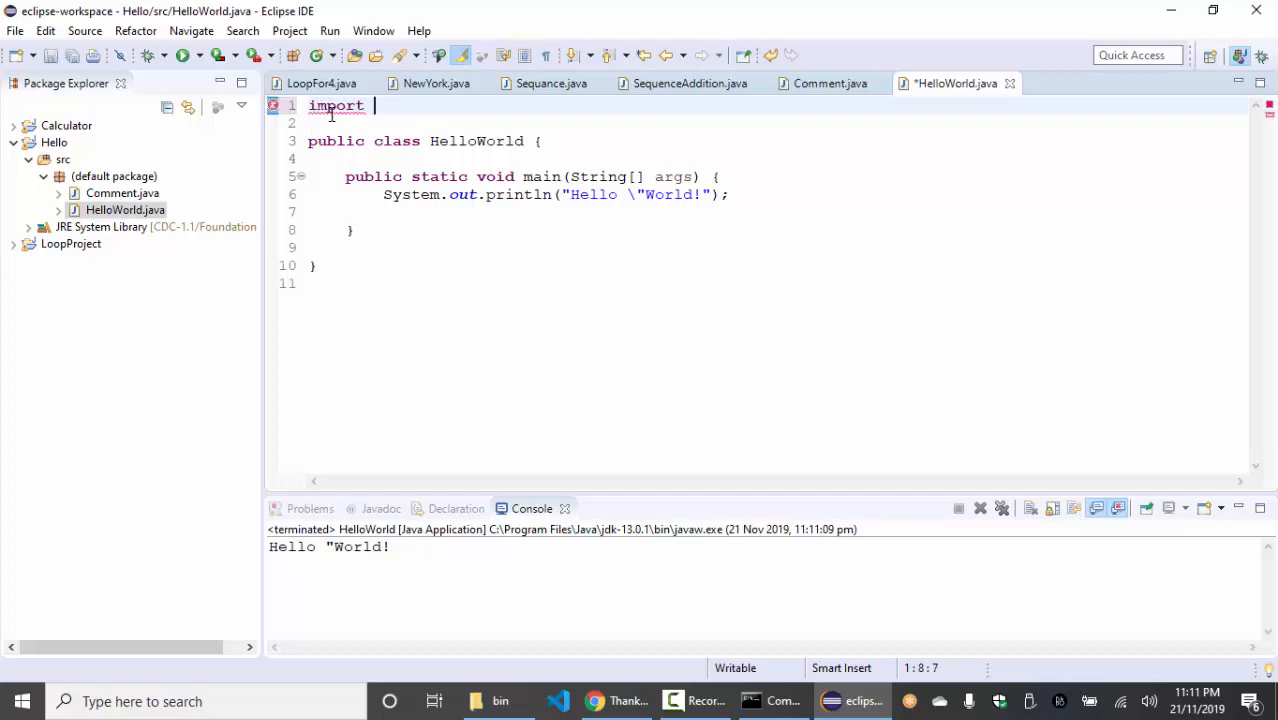
{"action": "type", "text": "com."}
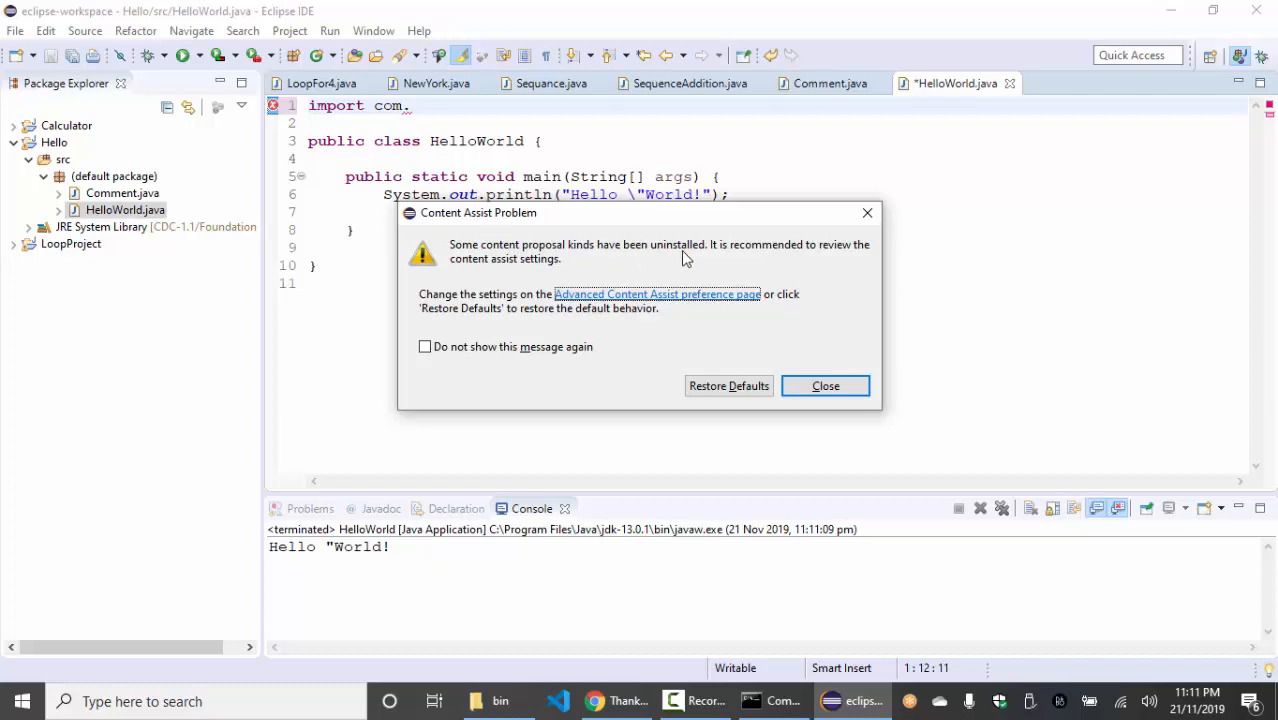
{"action": "left_click", "coordinate": [470, 350]}
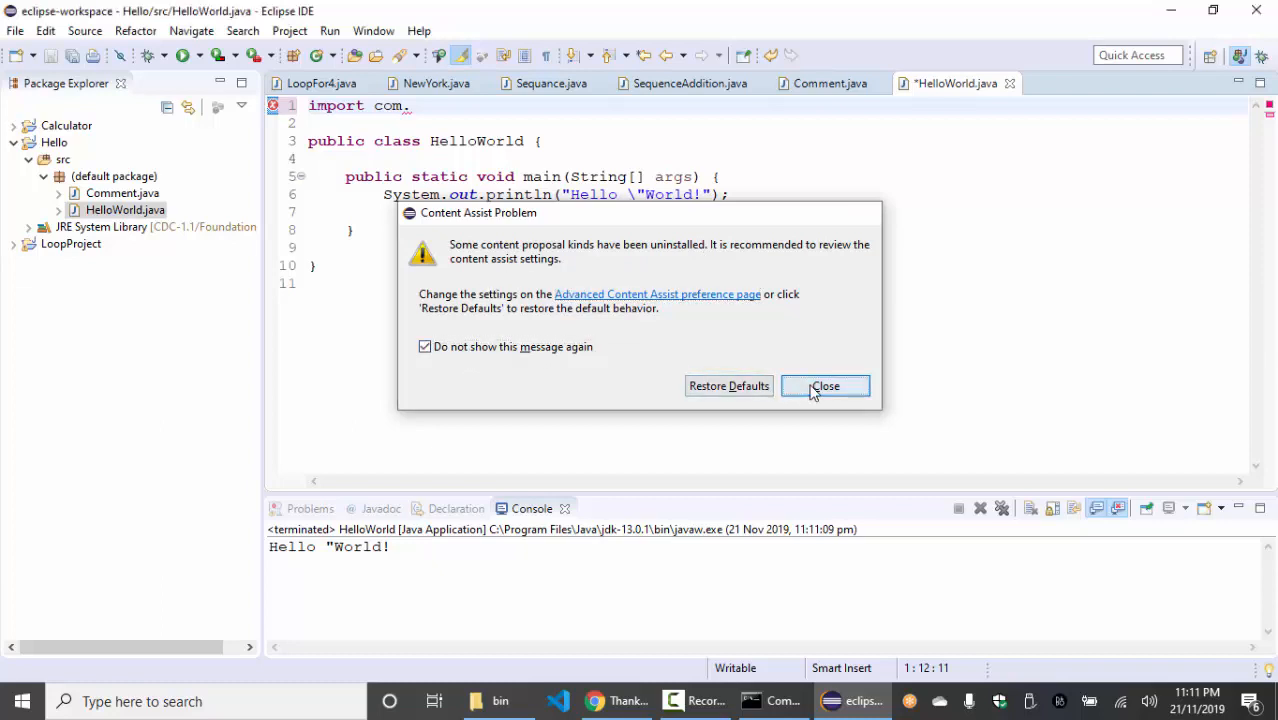
{"action": "left_click", "coordinate": [822, 386]}
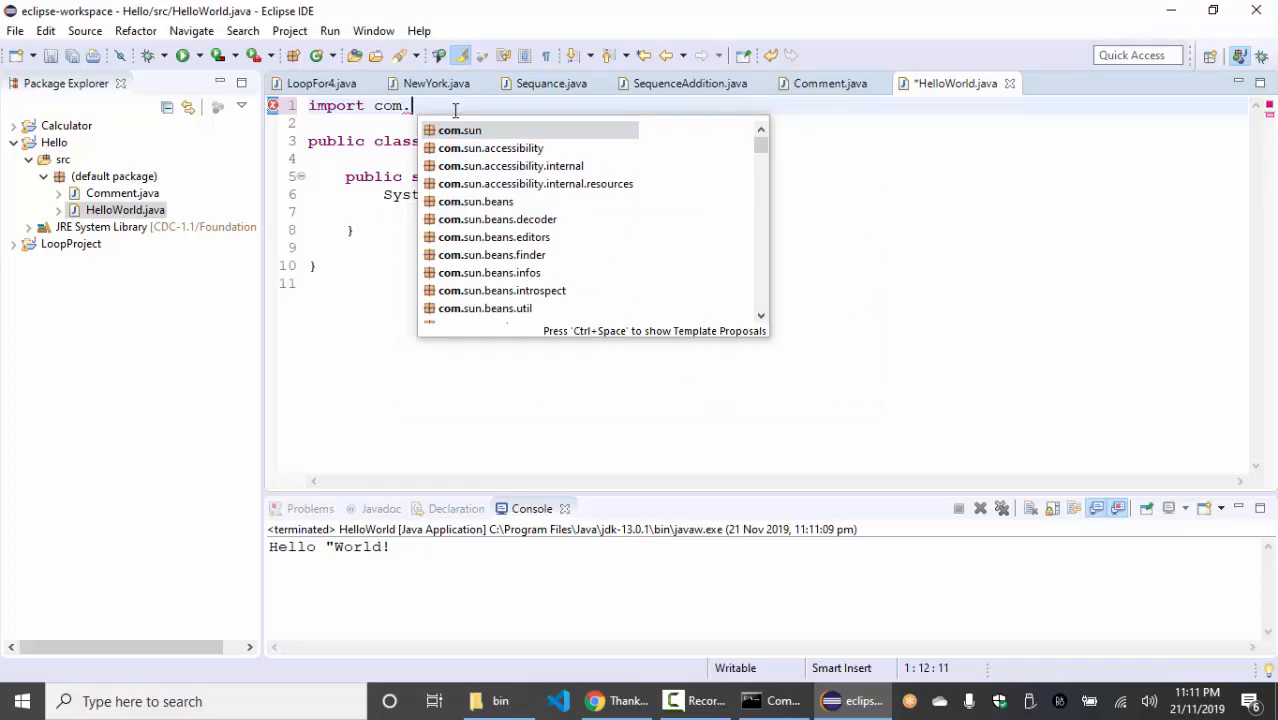
{"action": "type", "text": "mic"}
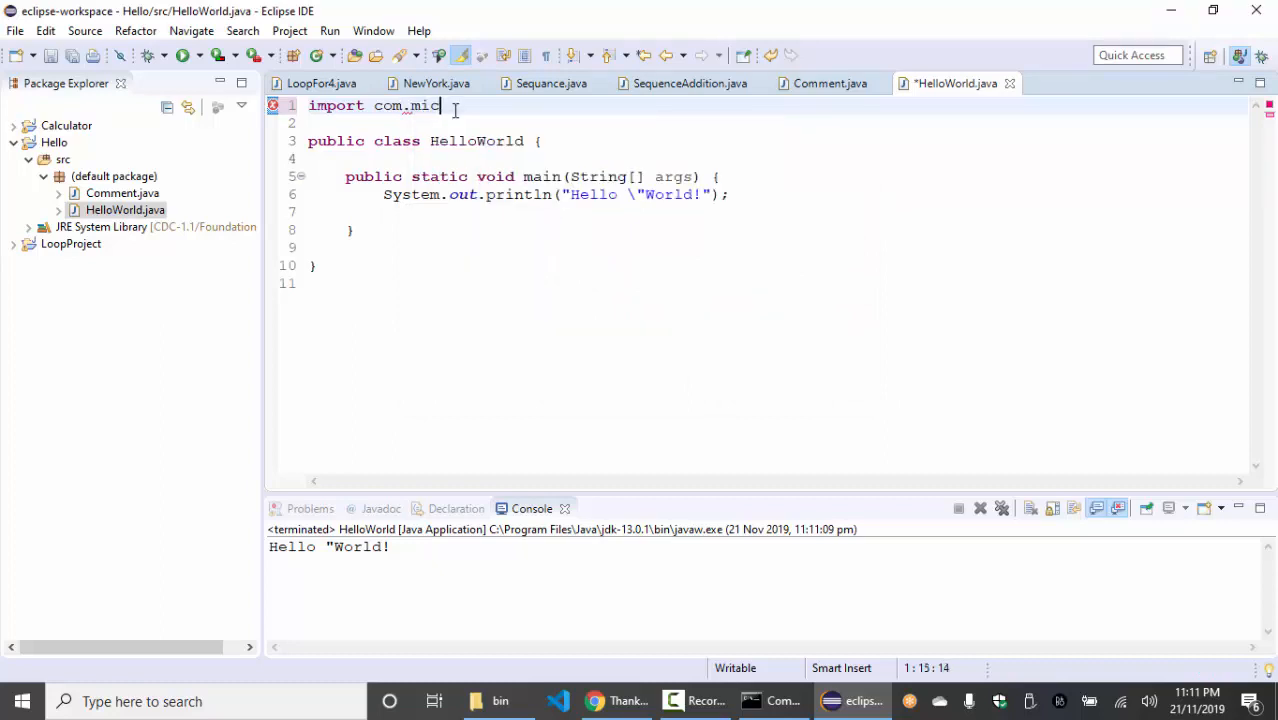
{"action": "type", "text": "rotech;"}
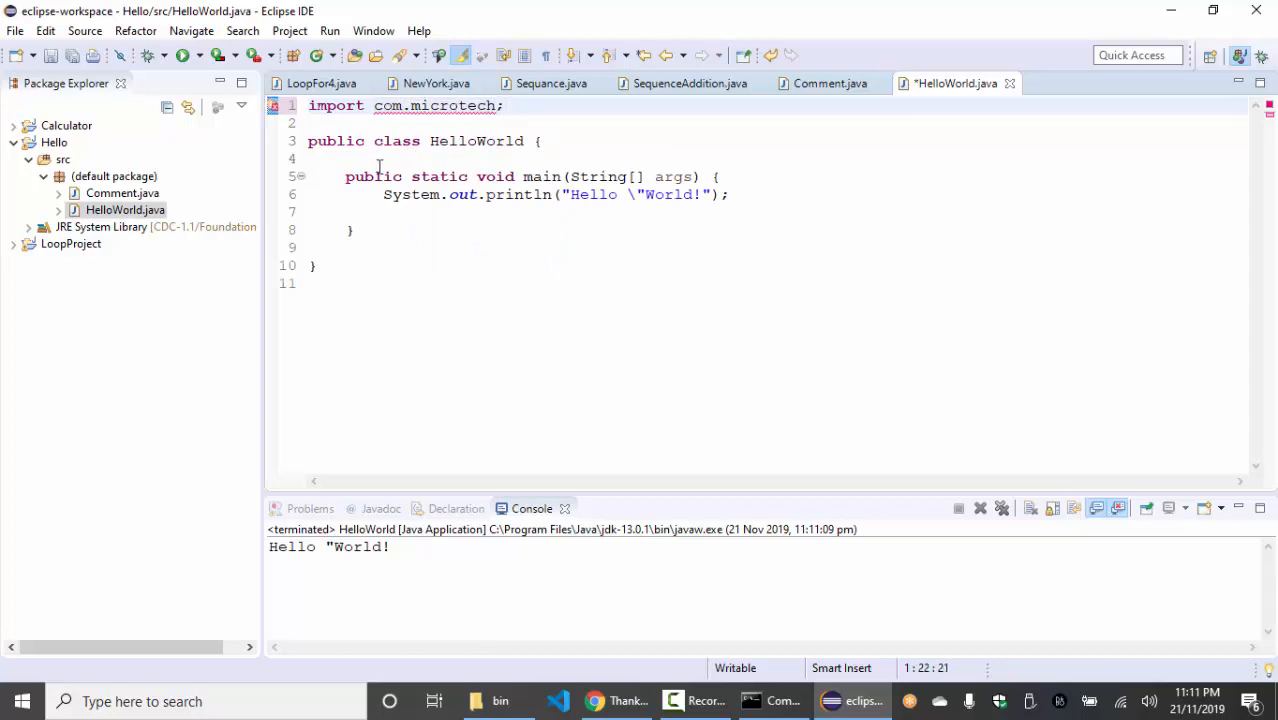
Run HelloWorld.java twice with the com.microtech import in place and check the console output.
{"action": "left_click", "coordinate": [182, 57]}
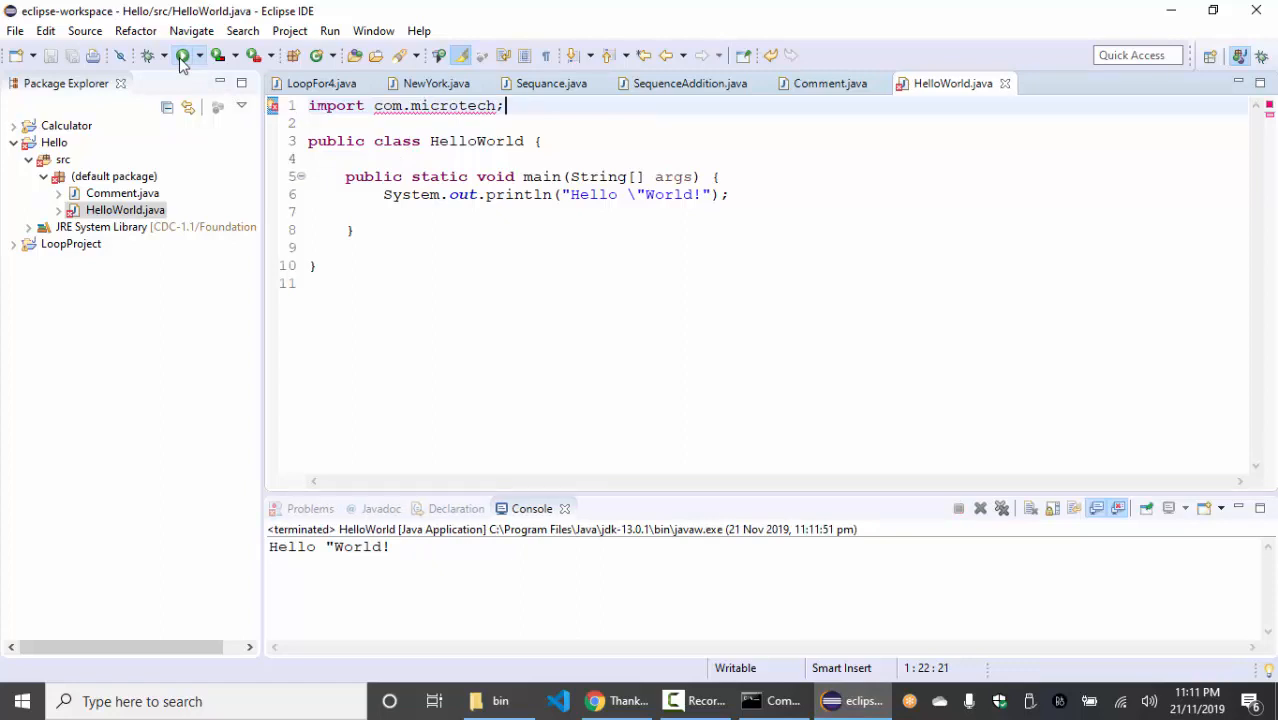
{"action": "left_click", "coordinate": [182, 57]}
{"action": "left_click_drag", "start_coordinate": [405, 560], "coordinate": [282, 471]}
{"action": "left_click", "coordinate": [366, 140]}
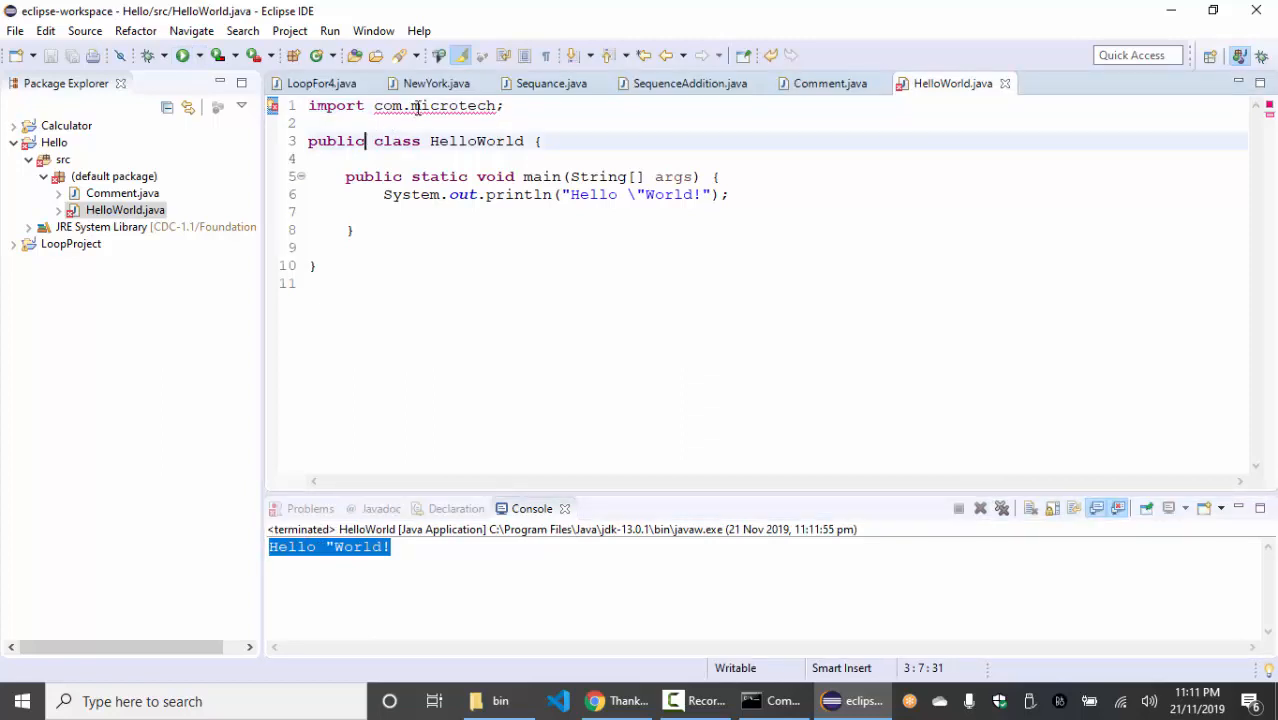
Apply the Organize imports quick fix to the com.microtech import and run HelloWorld.java again.
{"action": "mouse_move", "coordinate": [418, 107]}
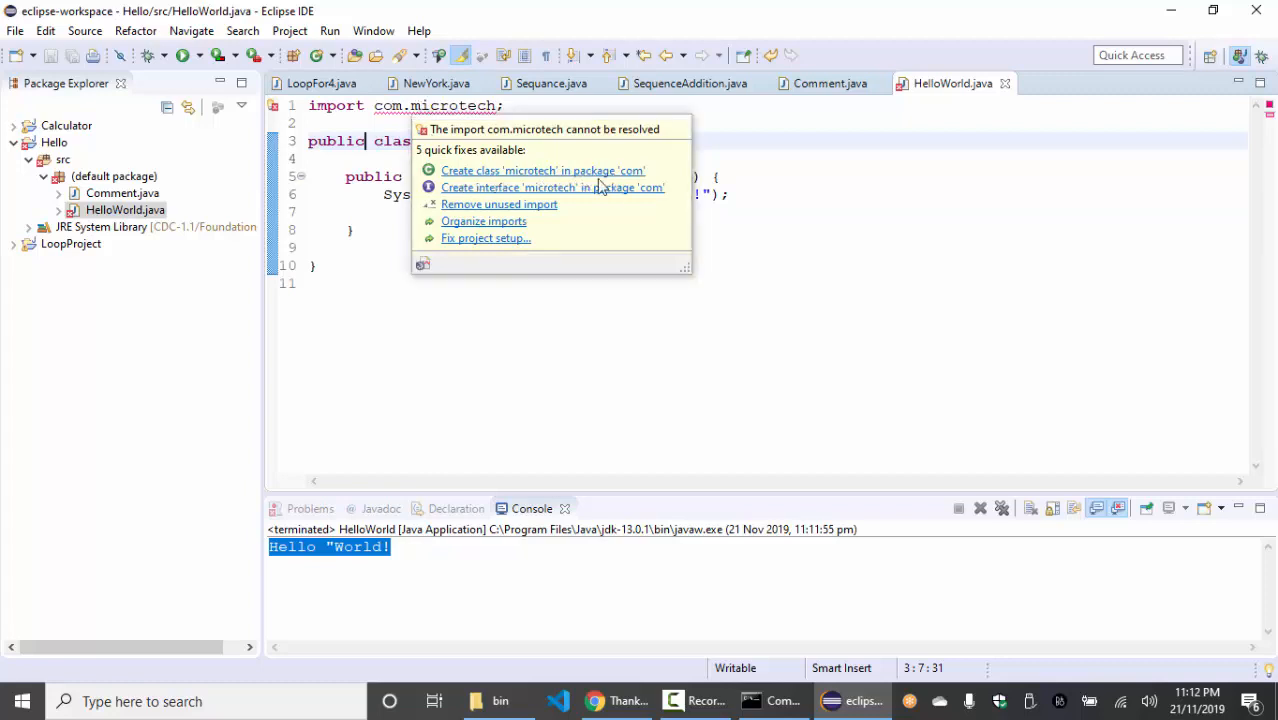
{"action": "left_click", "coordinate": [520, 222]}
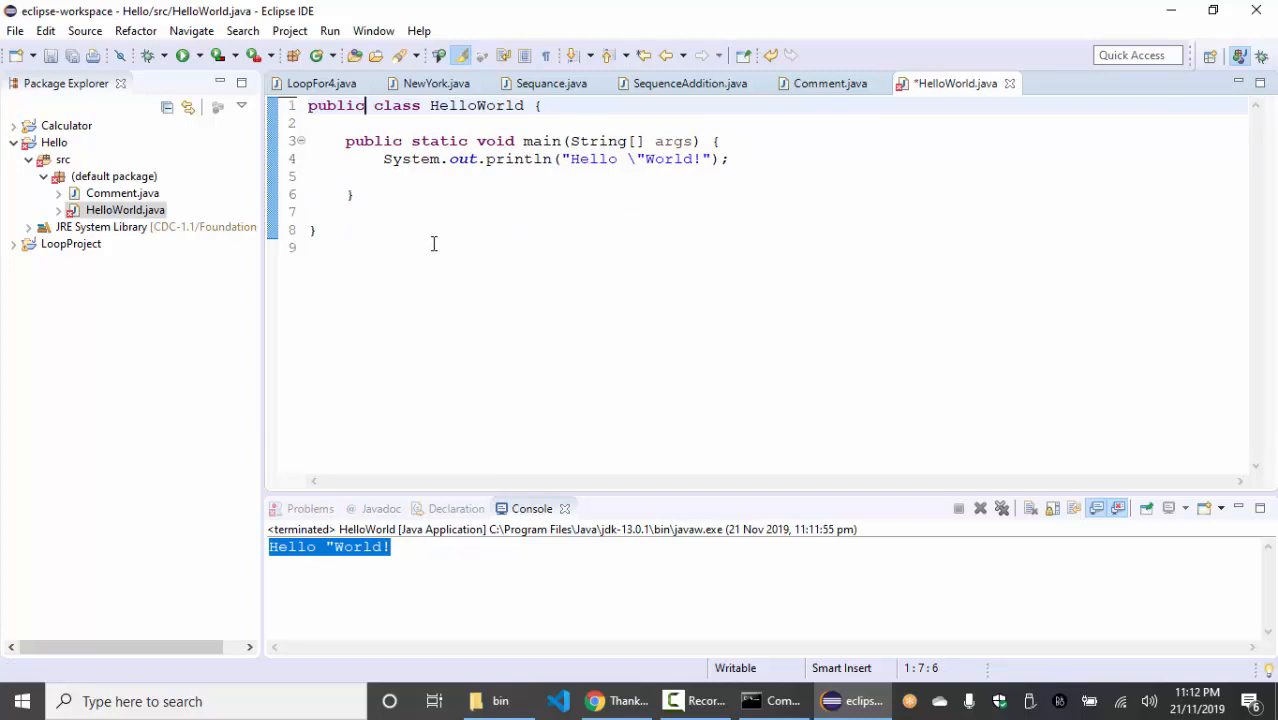
{"action": "left_click", "coordinate": [183, 58]}
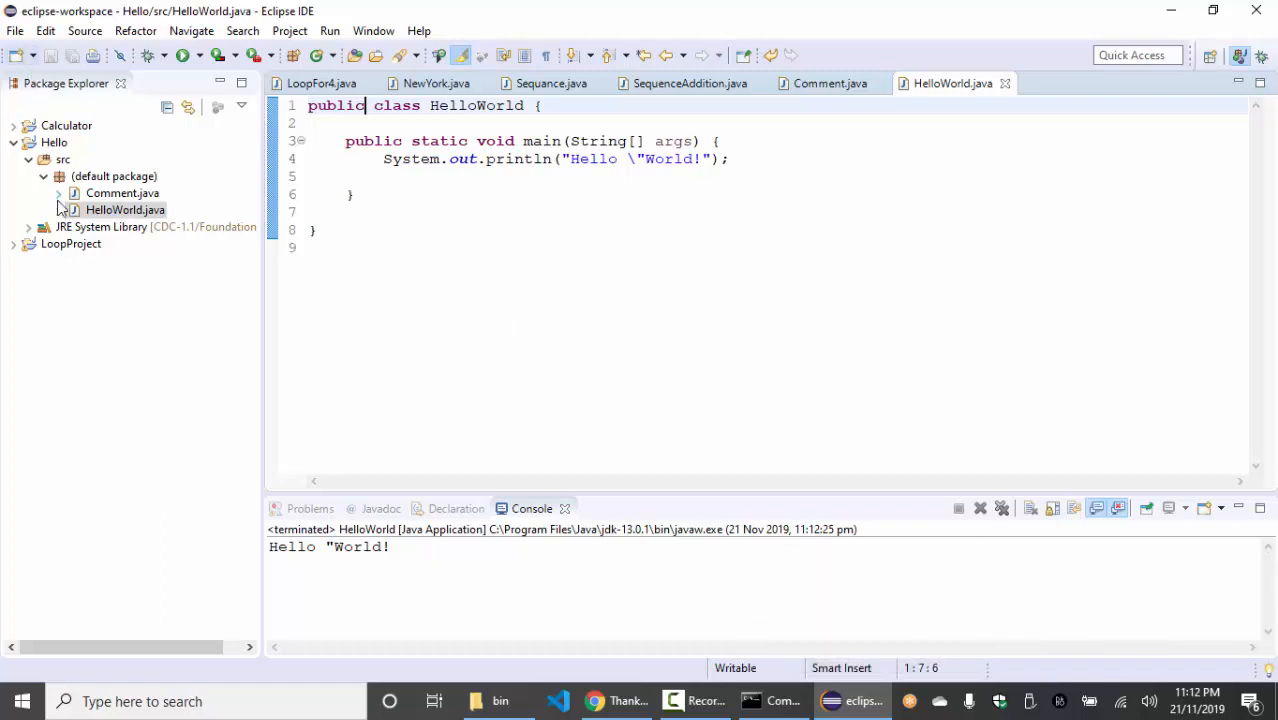
Create a public class AnotherTest in package com.microtech of the Hello project, with a public static void main stub.
{"action": "left_click", "coordinate": [54, 145]}
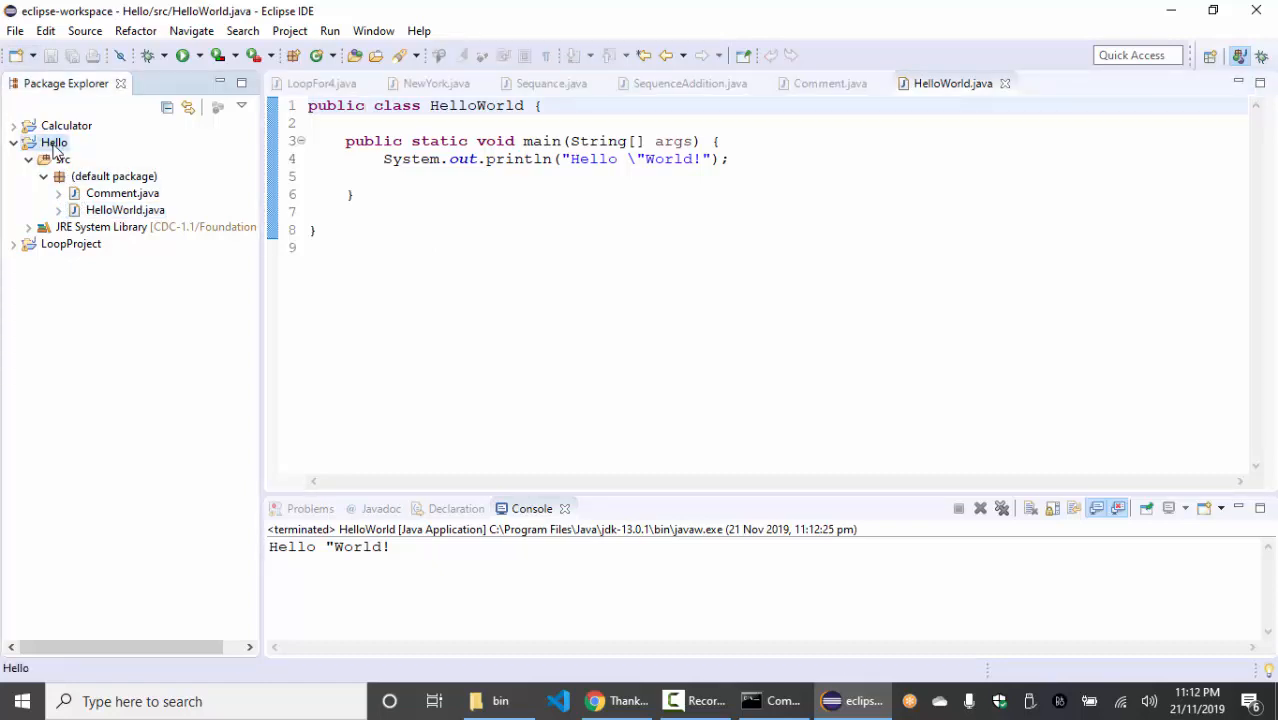
{"action": "right_click", "coordinate": [55, 150]}
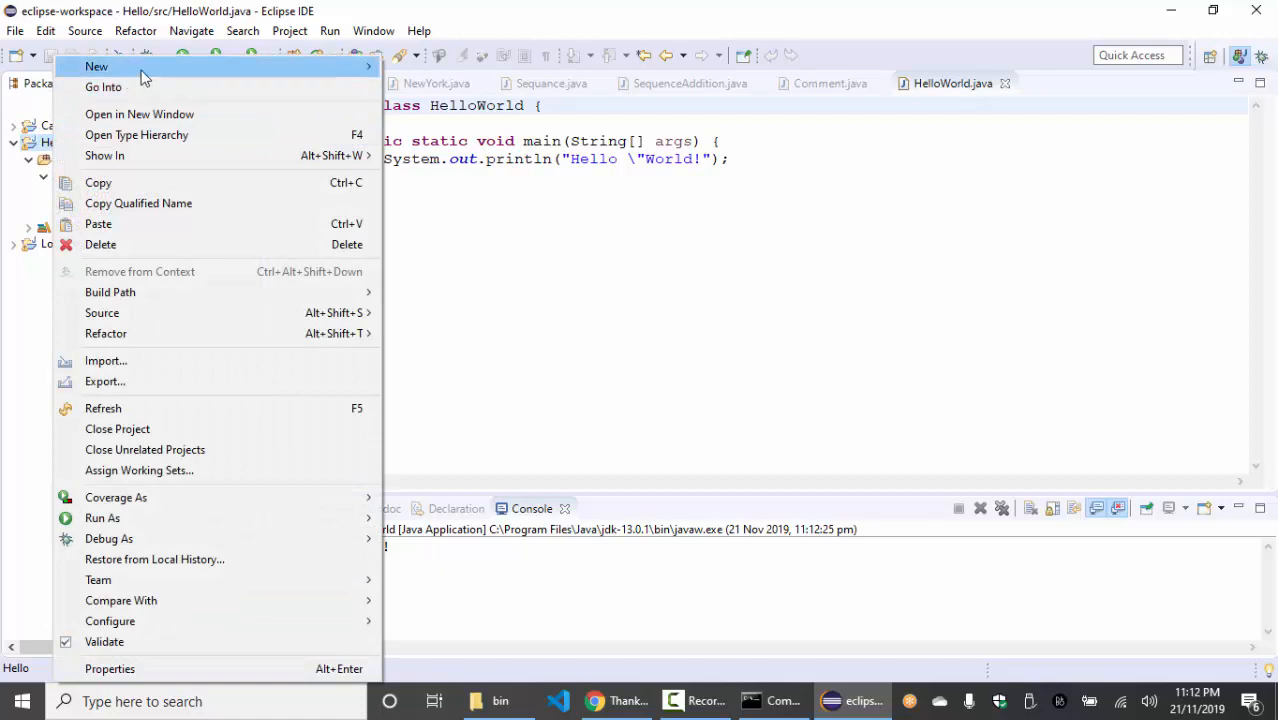
{"action": "mouse_move", "coordinate": [242, 68]}
{"action": "left_click", "coordinate": [444, 136]}
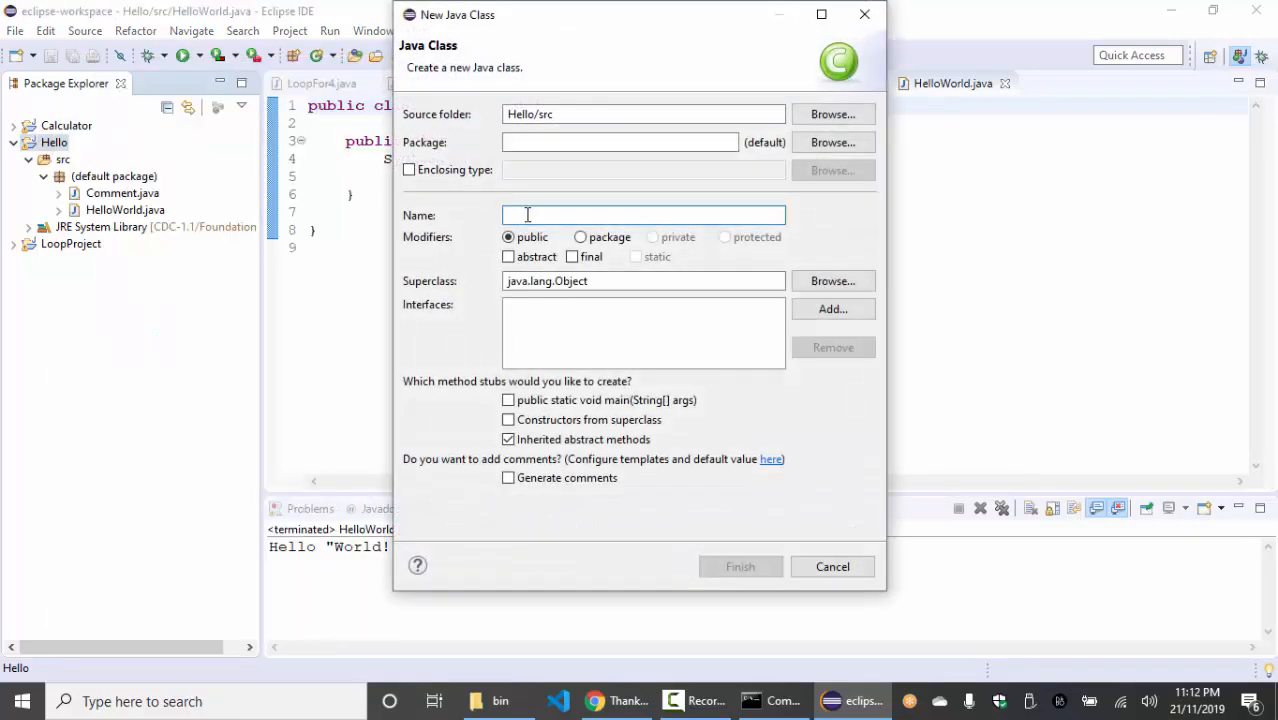
{"action": "type", "text": "Another"}
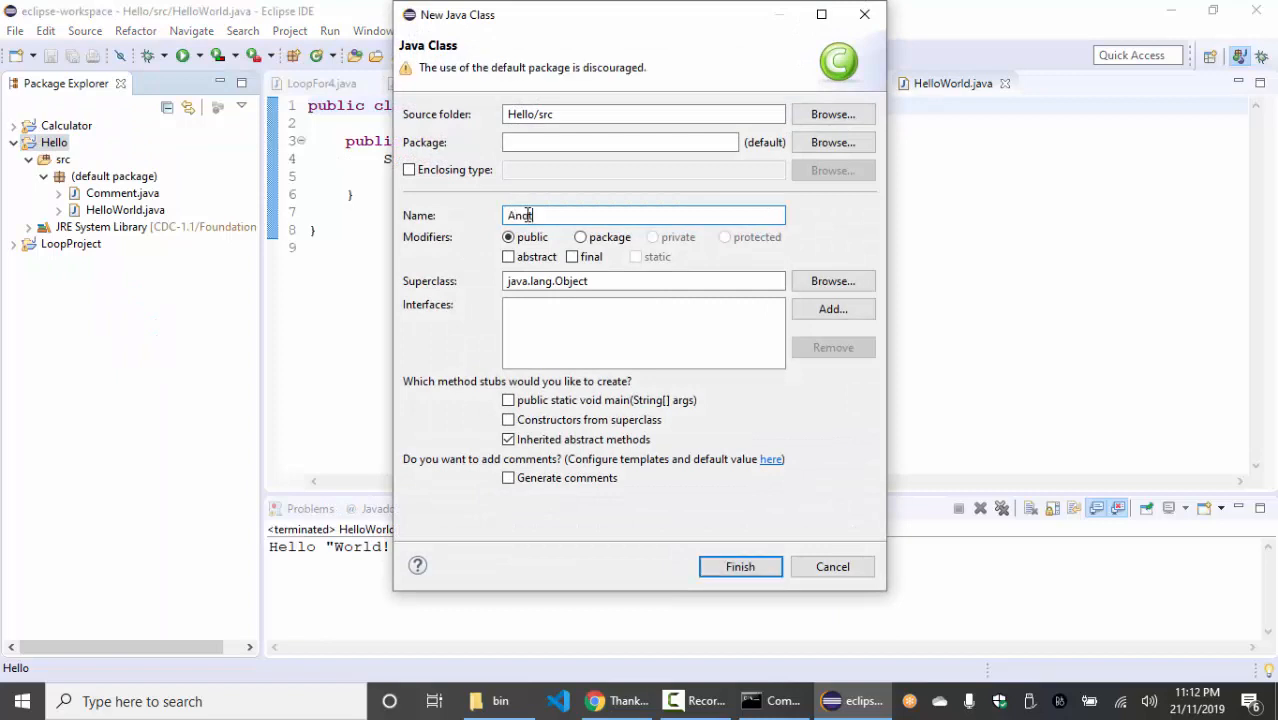
{"action": "type", "text": "Test"}
{"action": "left_click", "coordinate": [509, 401]}
{"action": "left_click", "coordinate": [514, 143]}
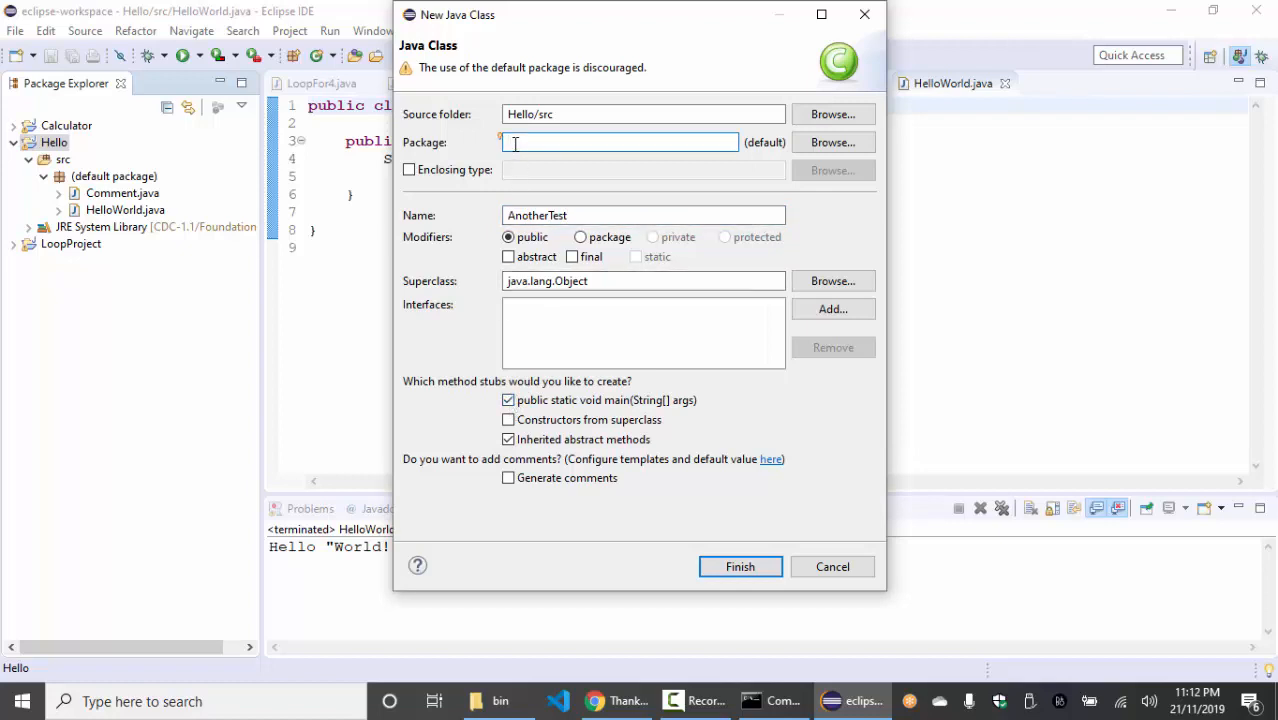
{"action": "type", "text": "com."}
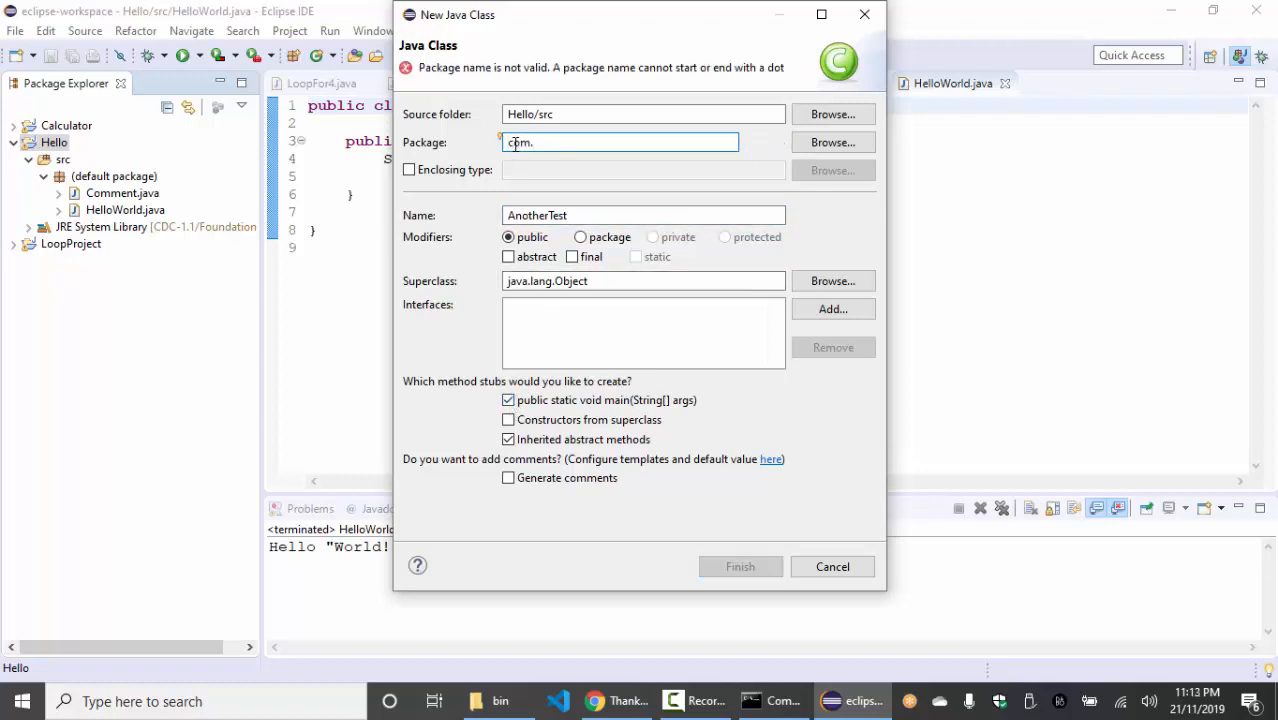
{"action": "type", "text": "microtech"}
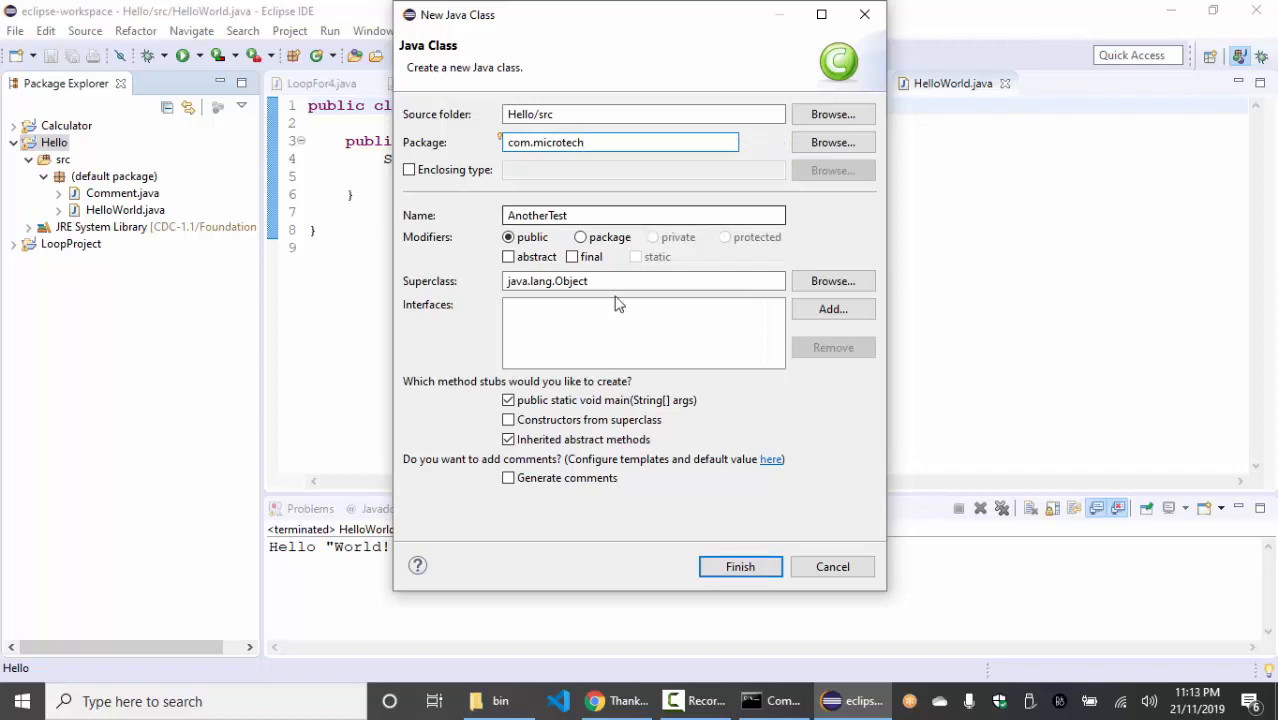
{"action": "double_click", "coordinate": [605, 143]}
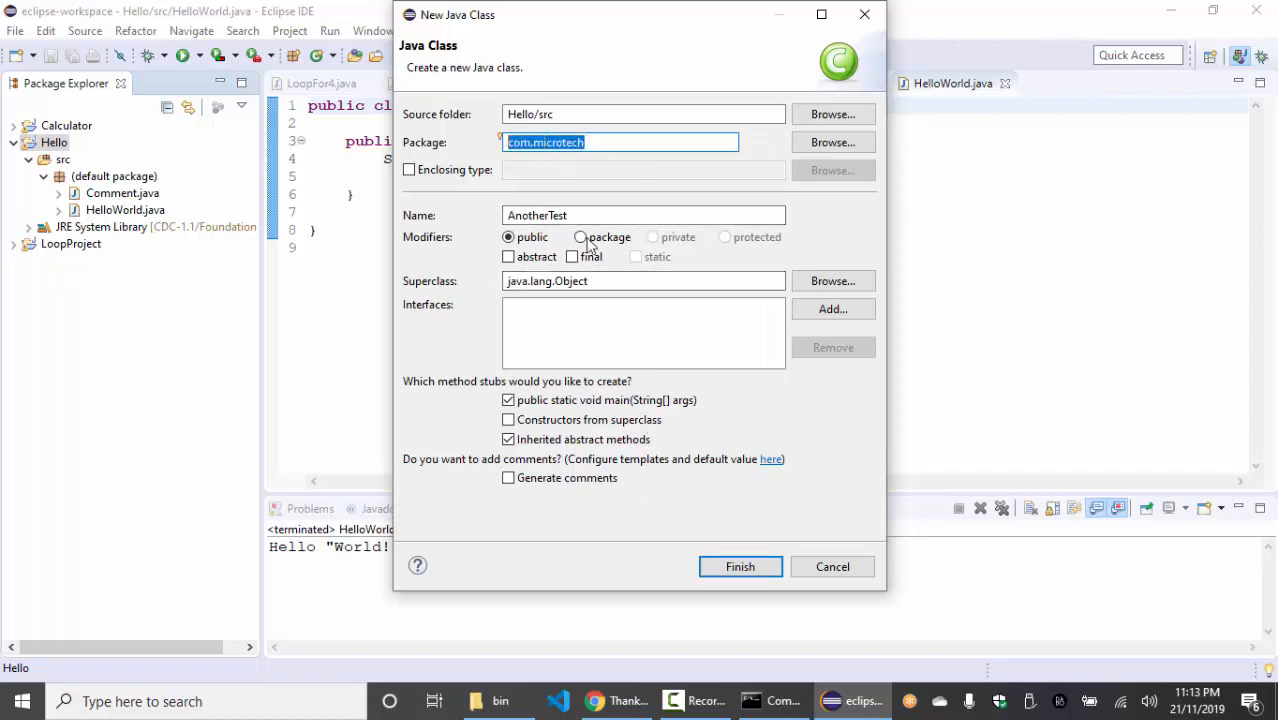
{"action": "left_click", "coordinate": [740, 567]}
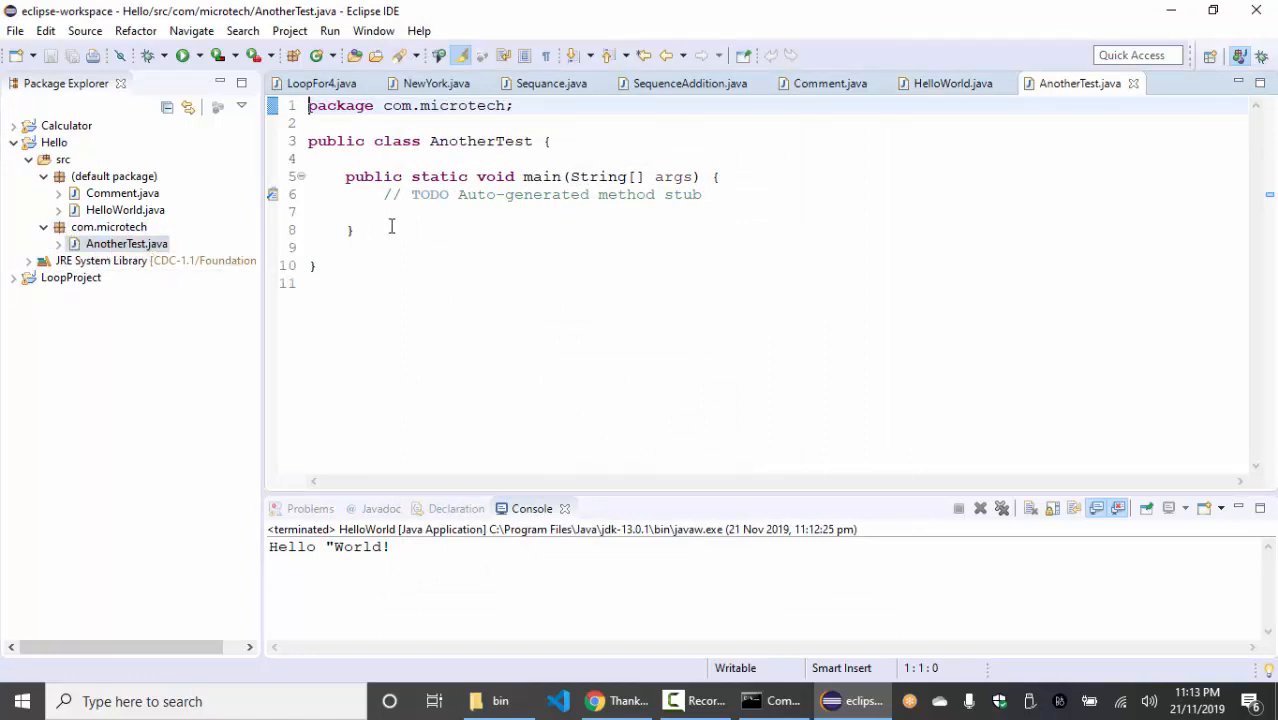
Look over the com.microtech package and its AnotherTest.java file, and run the class.
{"action": "left_click", "coordinate": [80, 231]}
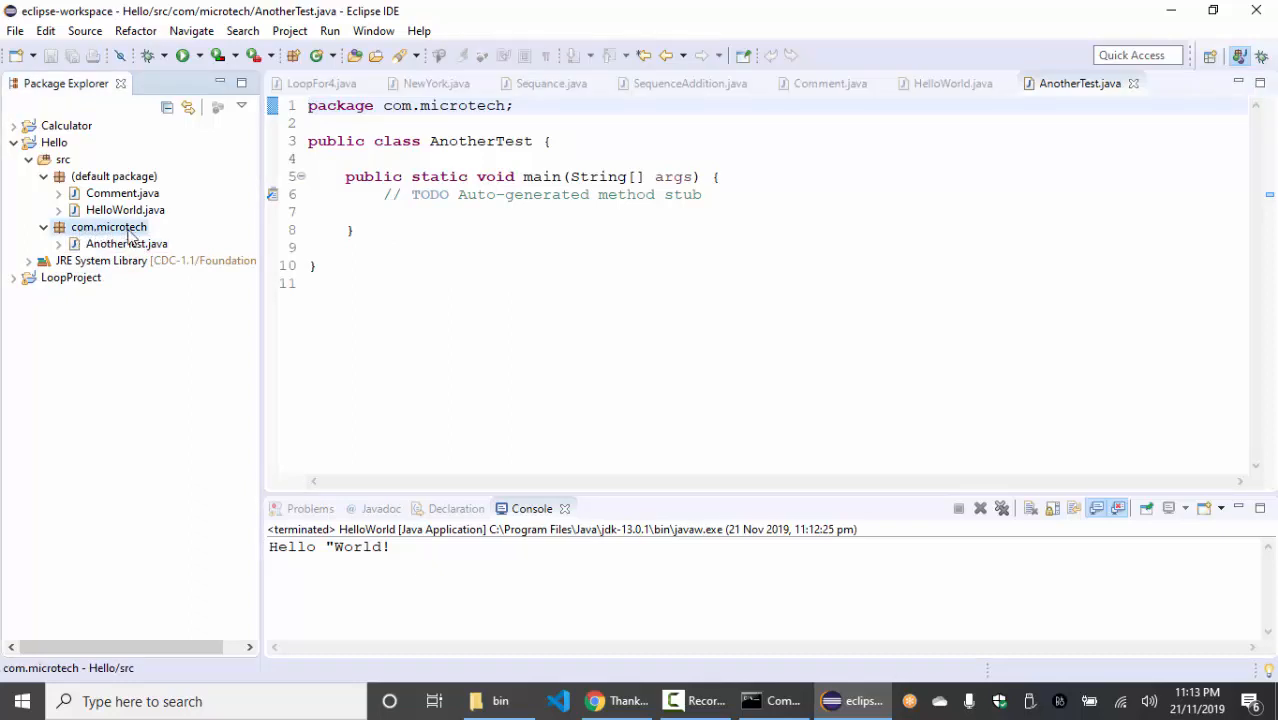
{"action": "left_click", "coordinate": [414, 277]}
{"action": "left_click", "coordinate": [110, 243]}
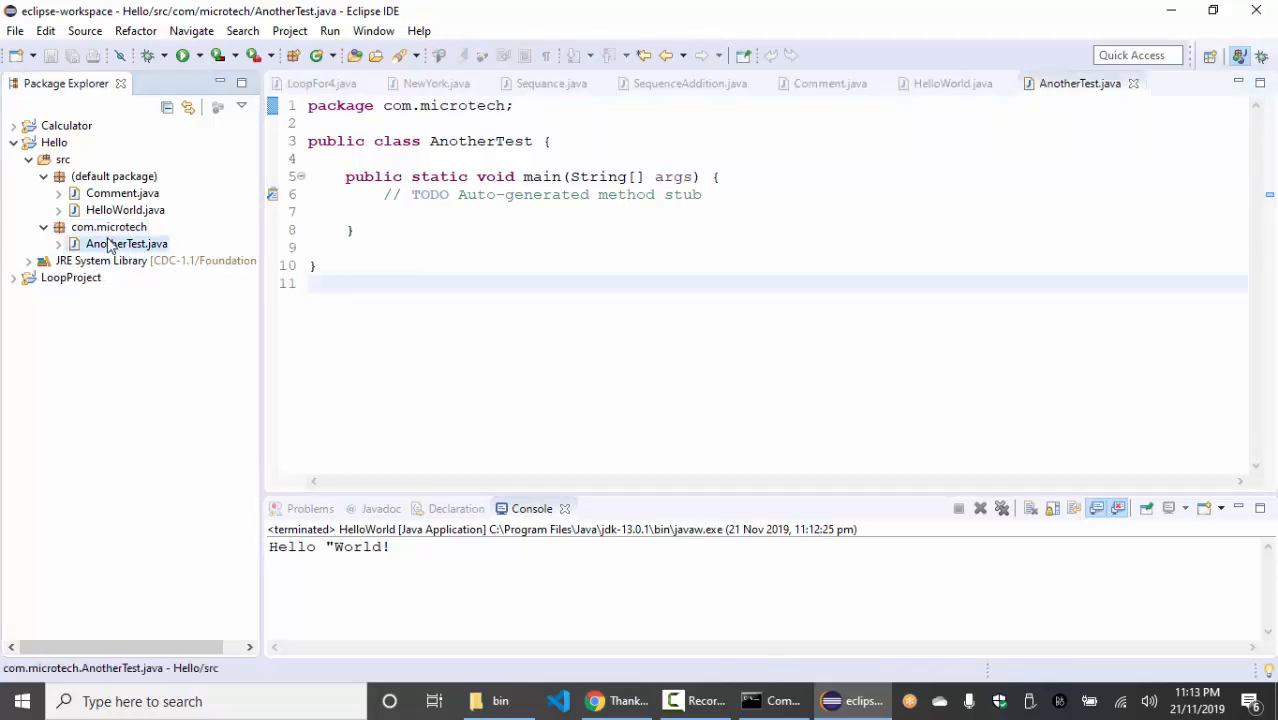
{"action": "left_click", "coordinate": [108, 228]}
{"action": "left_click", "coordinate": [365, 265]}
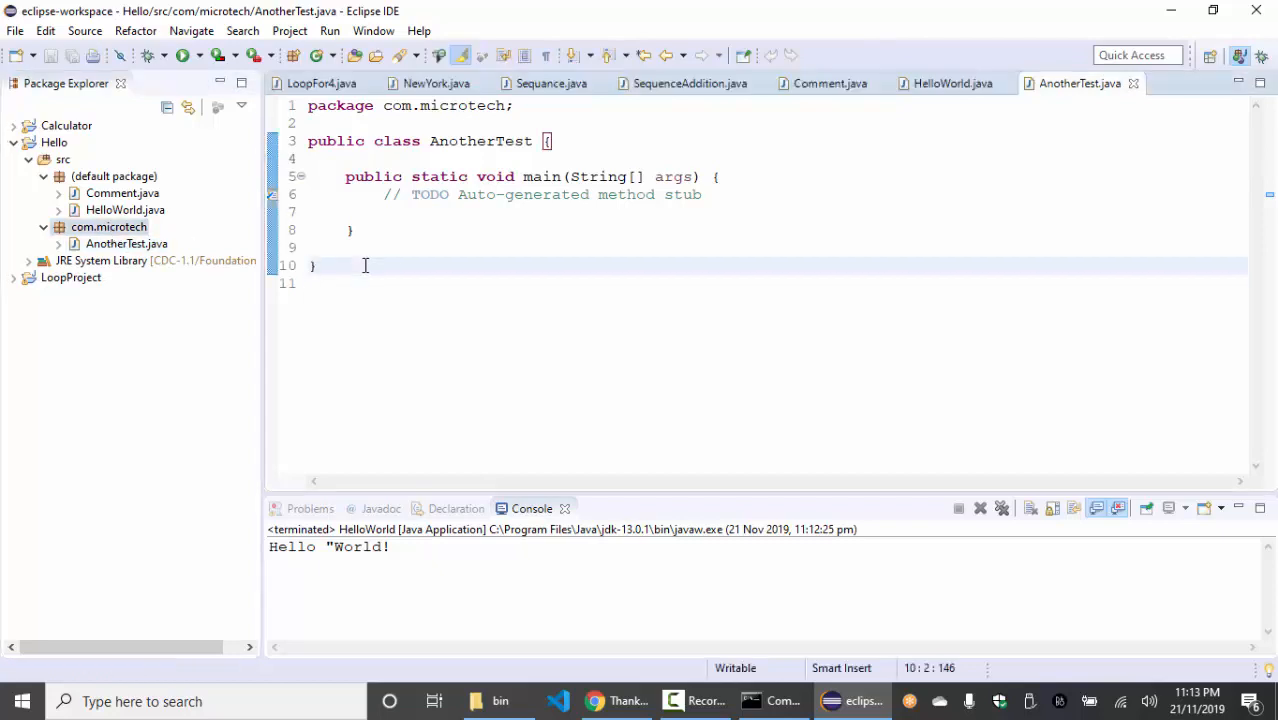
{"action": "left_click", "coordinate": [182, 55]}
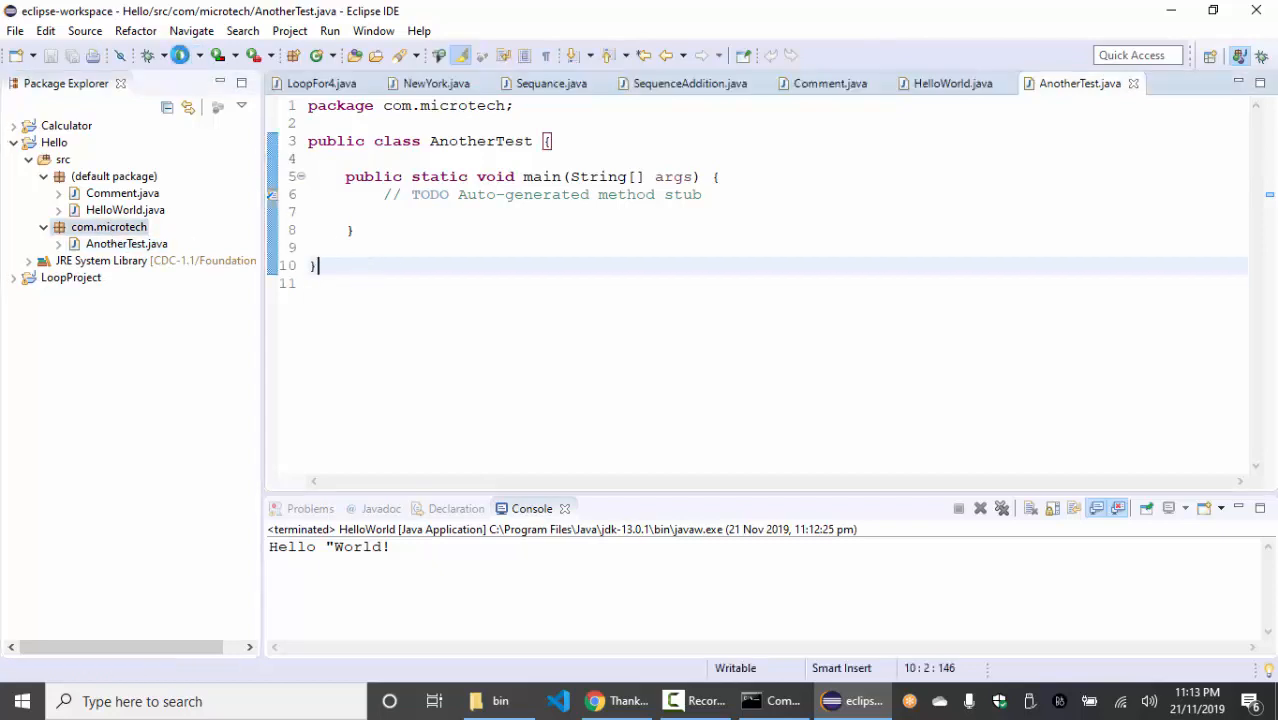